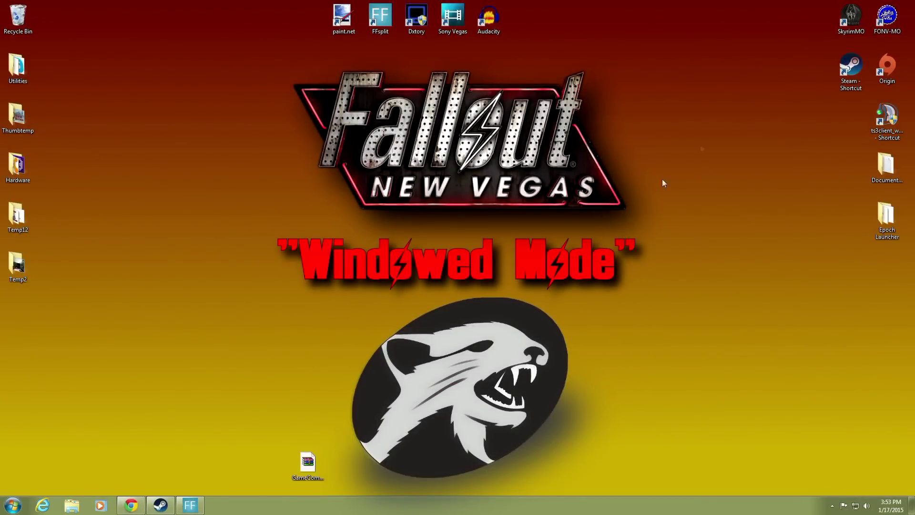
Move the FONV-MO shortcut away from the other shortcuts to an empty area of the desktop.
{"action": "left_click_drag", "start_coordinate": [894, 23], "coordinate": [722, 79]}
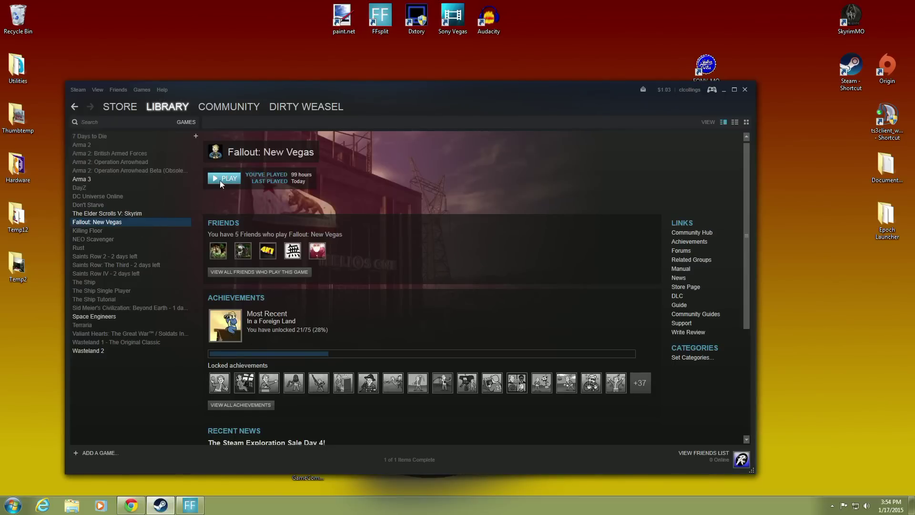
Start the Fallout: New Vegas launcher from Steam and set its options to windowed mode with a 1920x1080 resolution.
{"action": "left_click", "coordinate": [220, 182]}
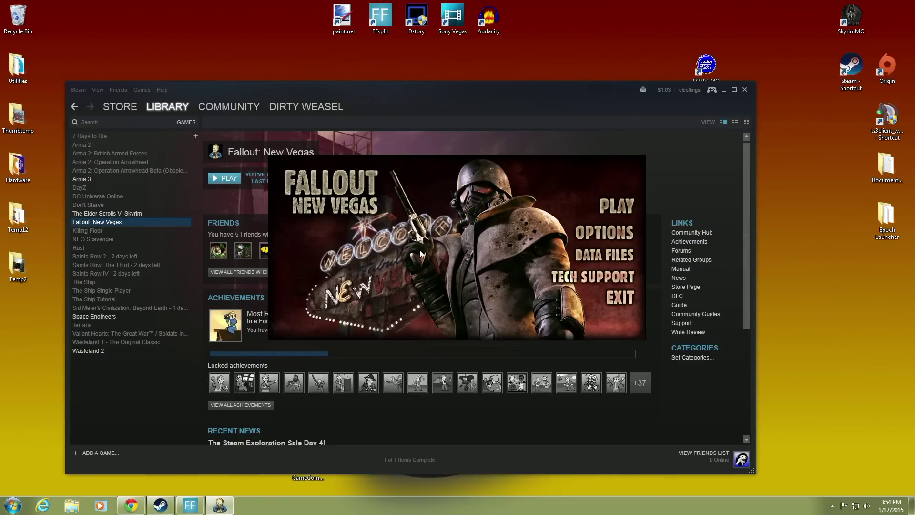
{"action": "left_click", "coordinate": [582, 232]}
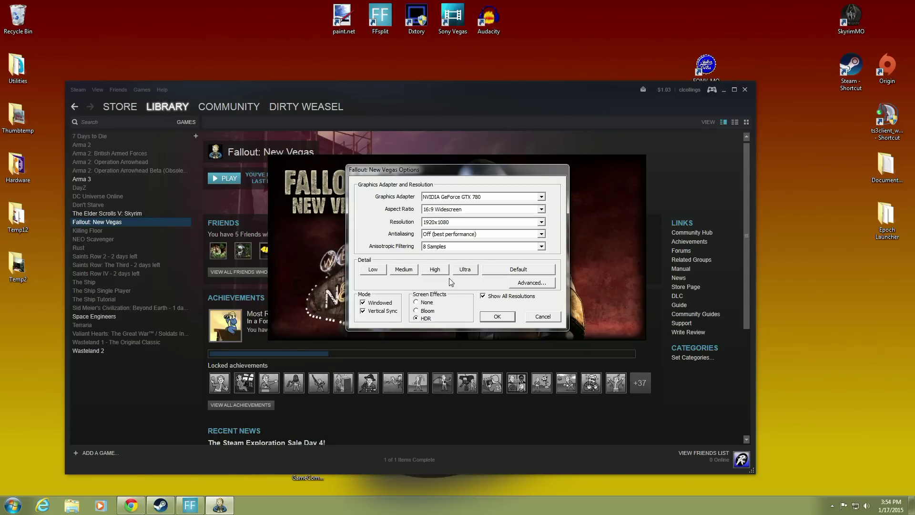
{"action": "left_click", "coordinate": [365, 304]}
{"action": "left_click", "coordinate": [363, 303]}
{"action": "left_click", "coordinate": [541, 223]}
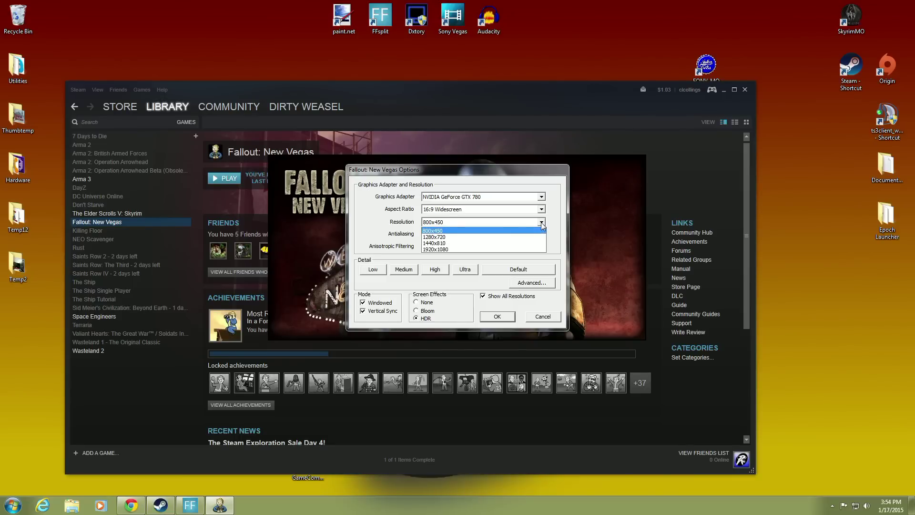
{"action": "left_click", "coordinate": [496, 249]}
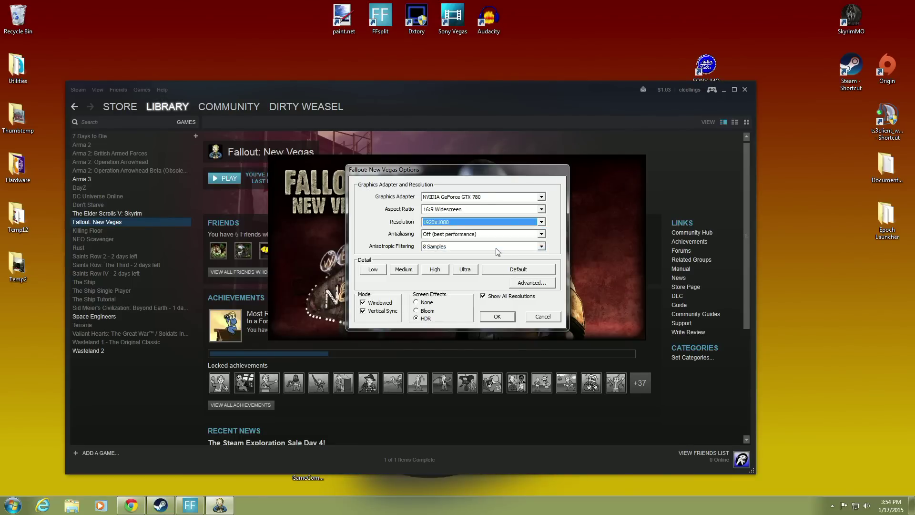
{"action": "left_click", "coordinate": [497, 317]}
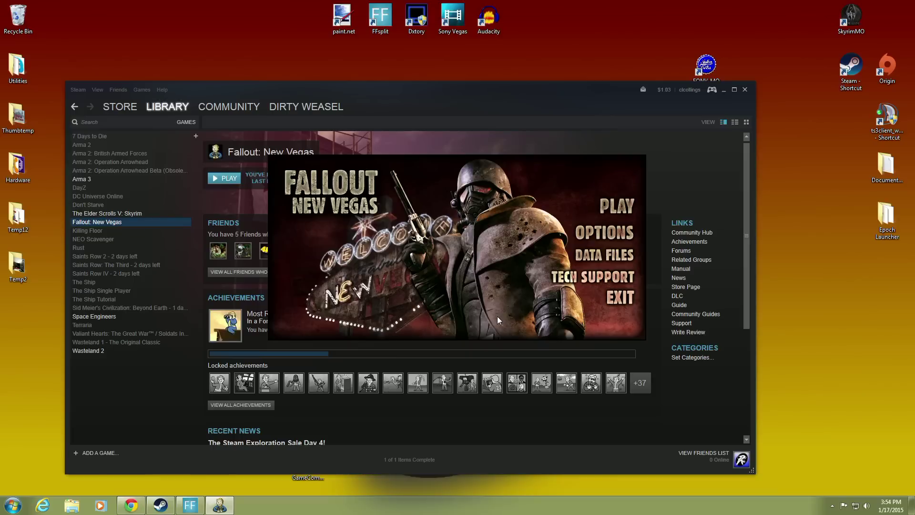
Launch the game to check its windowed display, and exit back to the desktop with Steam minimized.
{"action": "left_click", "coordinate": [611, 205]}
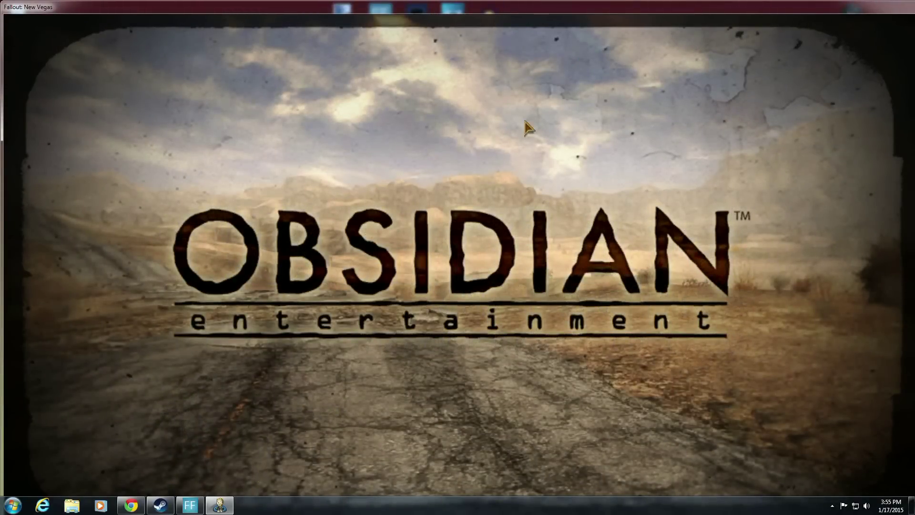
{"action": "left_click", "coordinate": [448, 194]}
{"action": "left_click", "coordinate": [867, 353]}
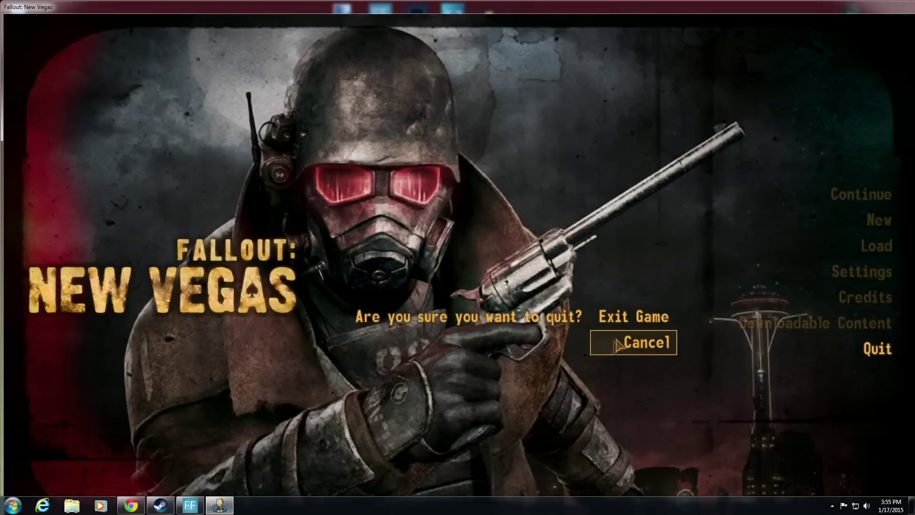
{"action": "left_click", "coordinate": [624, 317]}
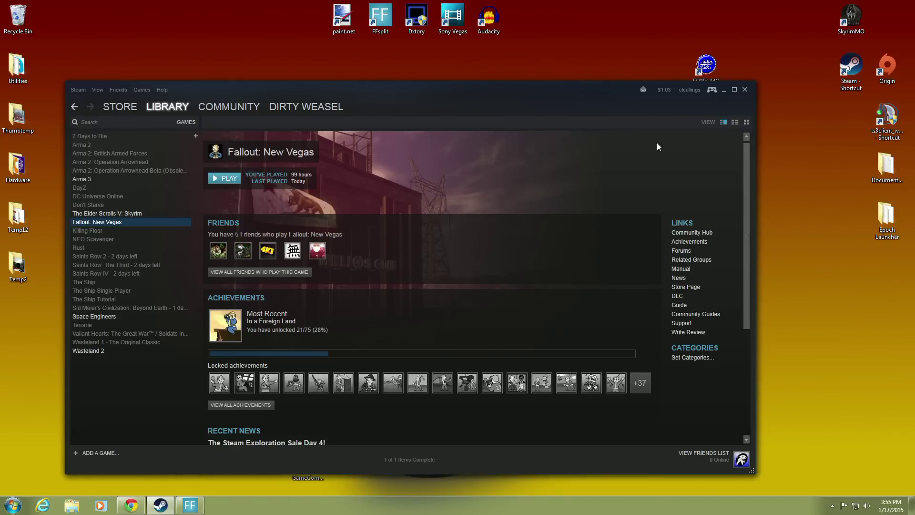
{"action": "left_click", "coordinate": [723, 91]}
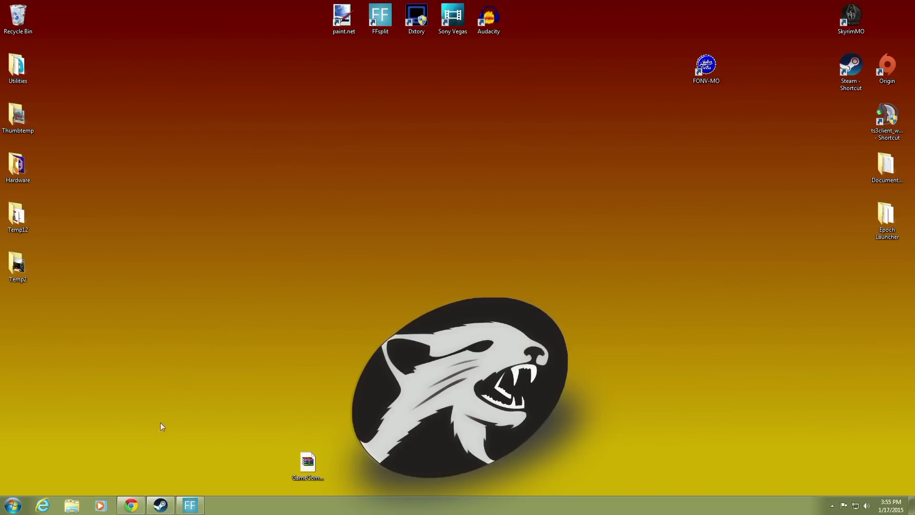
Switch to Chrome and examine the available files for the Fake Fullscreen Mode Windowed - Alt Tab Fix mod.
{"action": "left_click", "coordinate": [131, 504]}
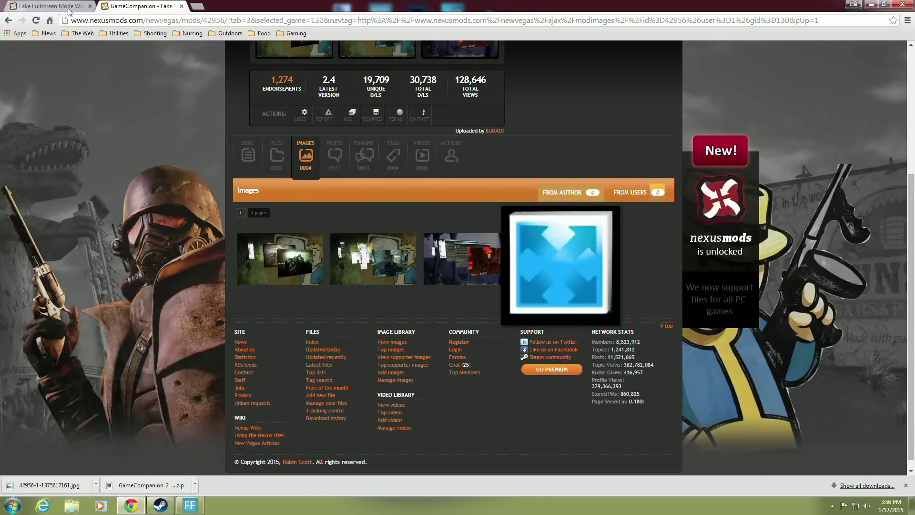
{"action": "left_click", "coordinate": [50, 6]}
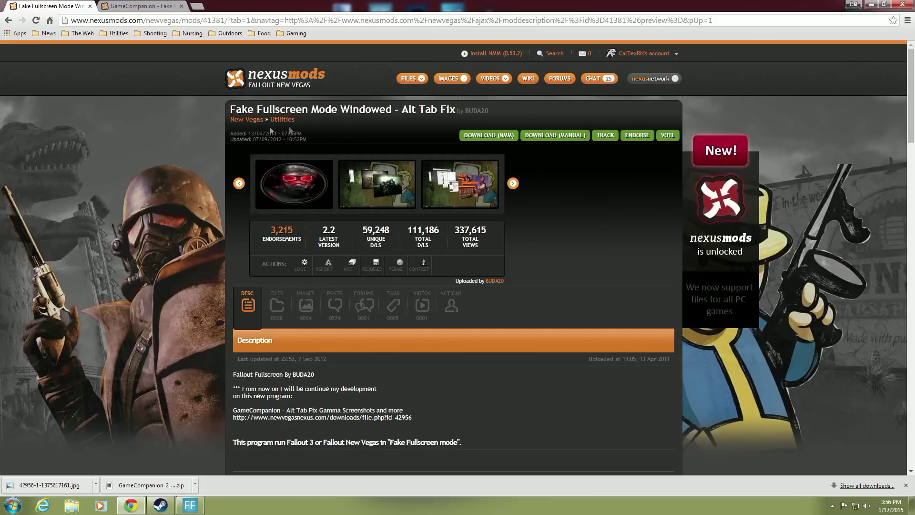
{"action": "left_click", "coordinate": [276, 305]}
{"action": "scroll", "coordinate": [219, 305], "scroll_direction": "down", "scroll_amount": 4}
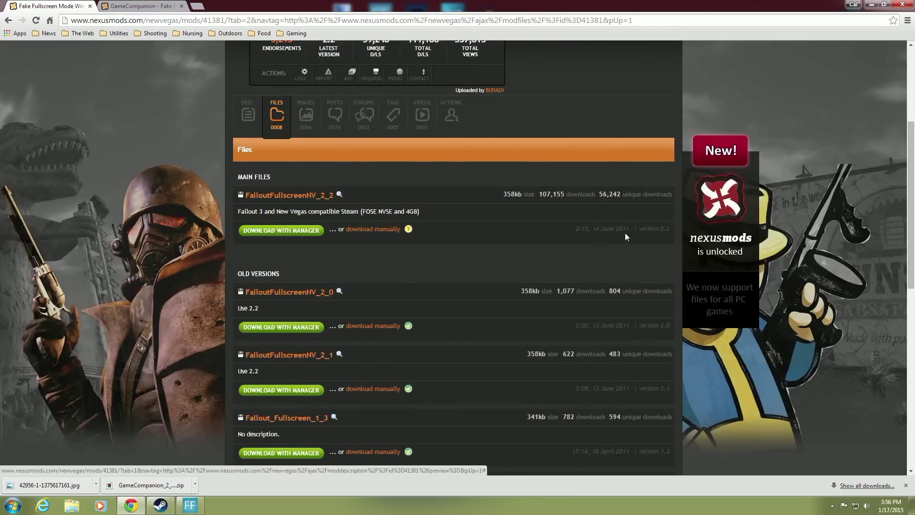
{"action": "scroll", "coordinate": [443, 233], "scroll_direction": "up", "scroll_amount": 4}
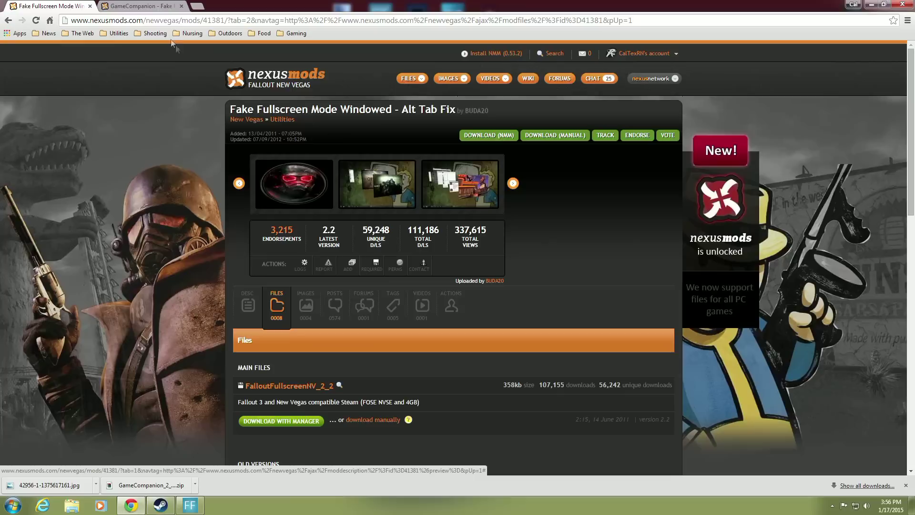
Read the GameCompanion mod's description, covering its features, version changes and known issues, and minimize the browser.
{"action": "left_click", "coordinate": [155, 6]}
{"action": "left_click", "coordinate": [252, 156]}
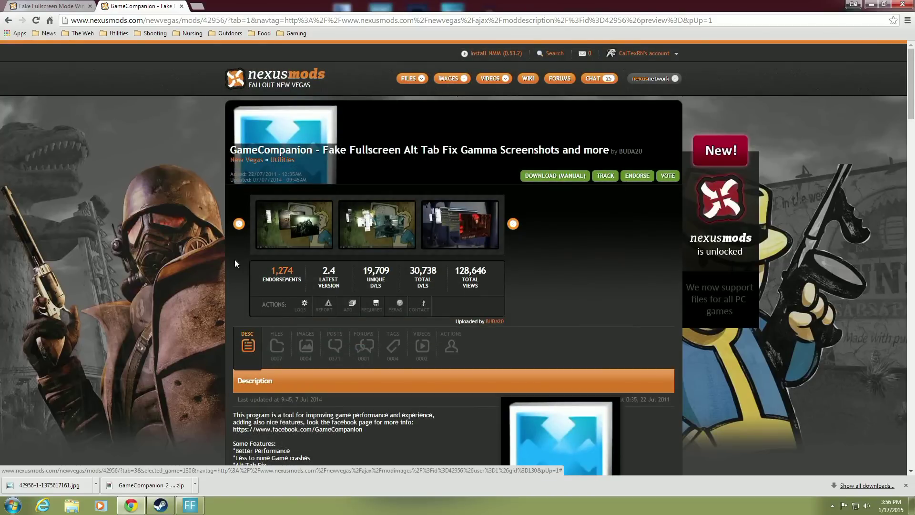
{"action": "scroll", "coordinate": [221, 271], "scroll_direction": "down", "scroll_amount": 3}
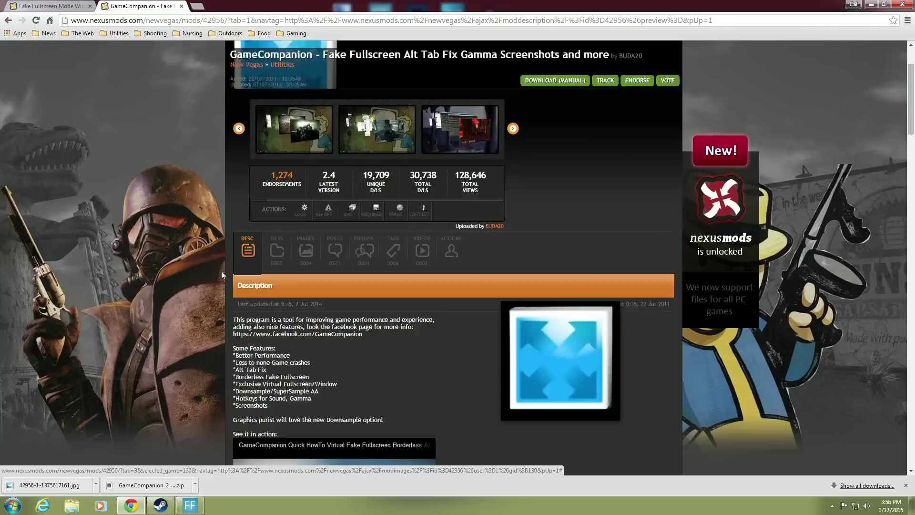
{"action": "scroll", "coordinate": [221, 270], "scroll_direction": "down", "scroll_amount": 3}
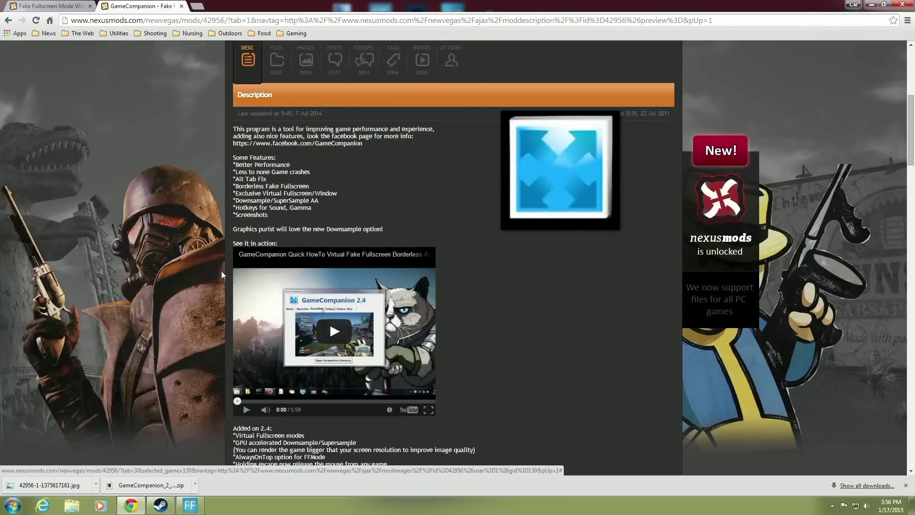
{"action": "scroll", "coordinate": [222, 270], "scroll_direction": "down", "scroll_amount": 2}
{"action": "scroll", "coordinate": [222, 276], "scroll_direction": "down", "scroll_amount": 1}
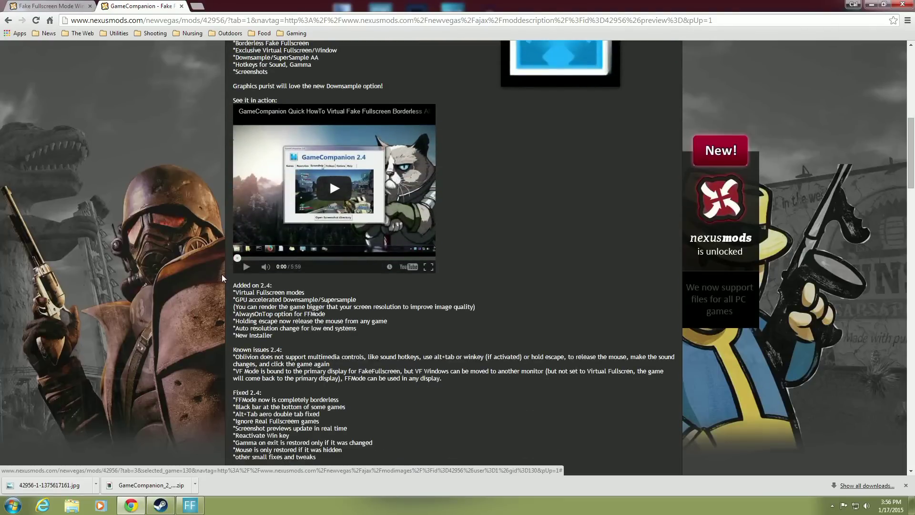
{"action": "scroll", "coordinate": [222, 275], "scroll_direction": "down", "scroll_amount": 3}
{"action": "scroll", "coordinate": [222, 275], "scroll_direction": "down", "scroll_amount": 2}
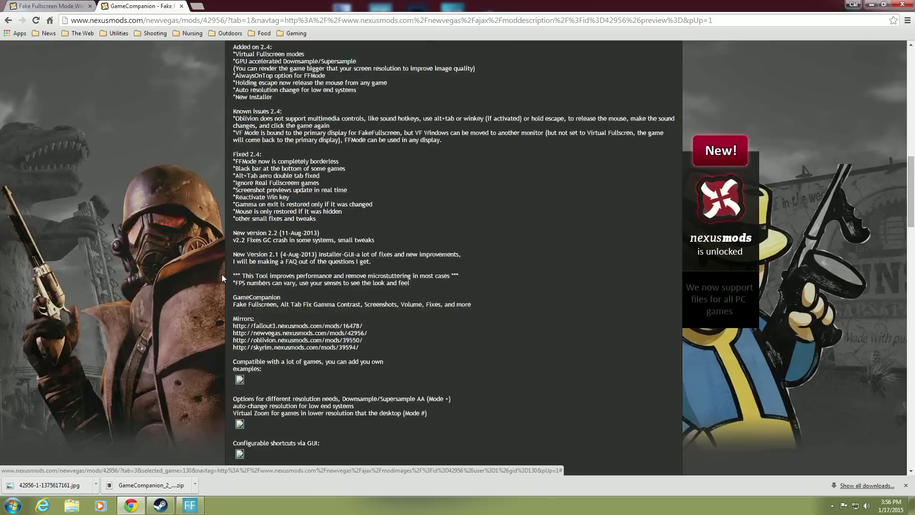
{"action": "scroll", "coordinate": [222, 277], "scroll_direction": "down", "scroll_amount": 1}
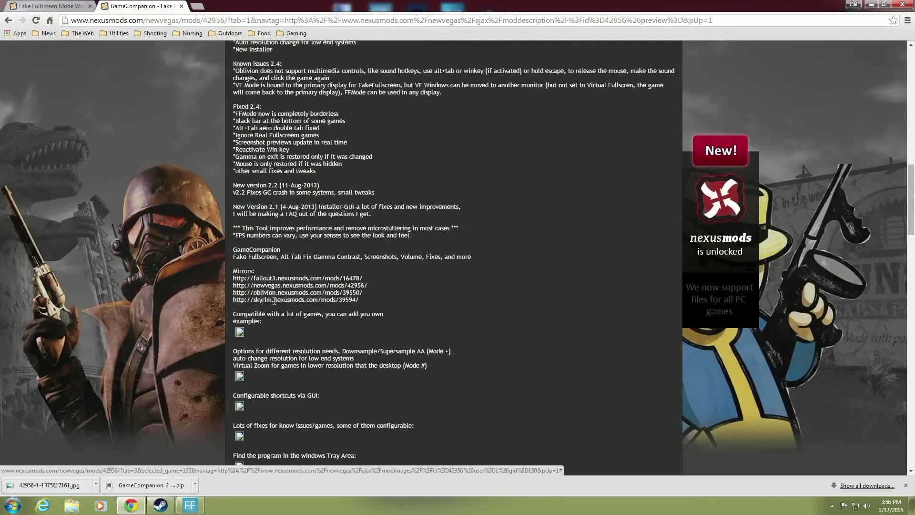
{"action": "scroll", "coordinate": [225, 305], "scroll_direction": "up", "scroll_amount": 9}
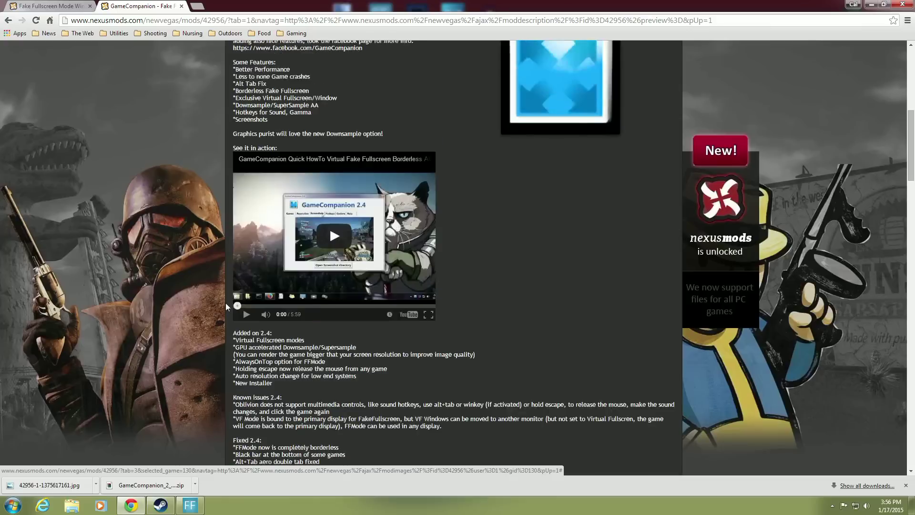
{"action": "scroll", "coordinate": [225, 301], "scroll_direction": "up", "scroll_amount": 4}
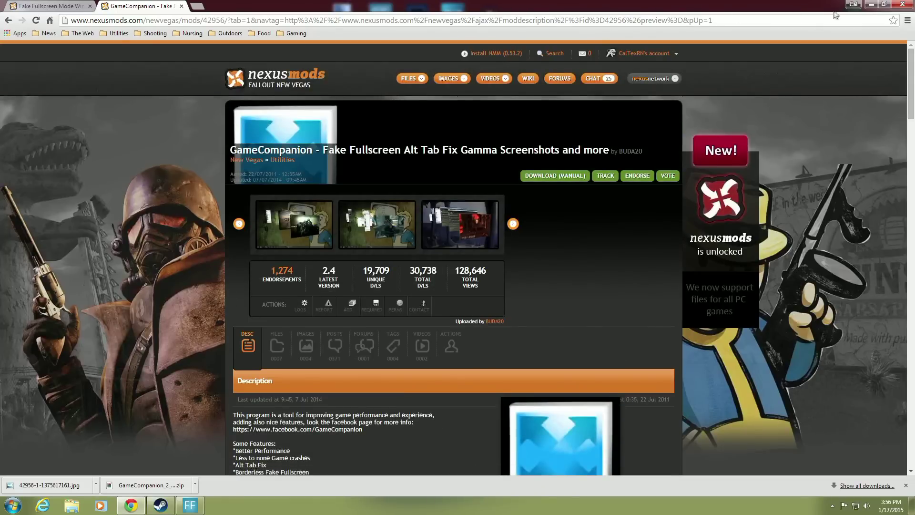
{"action": "left_click", "coordinate": [869, 7]}
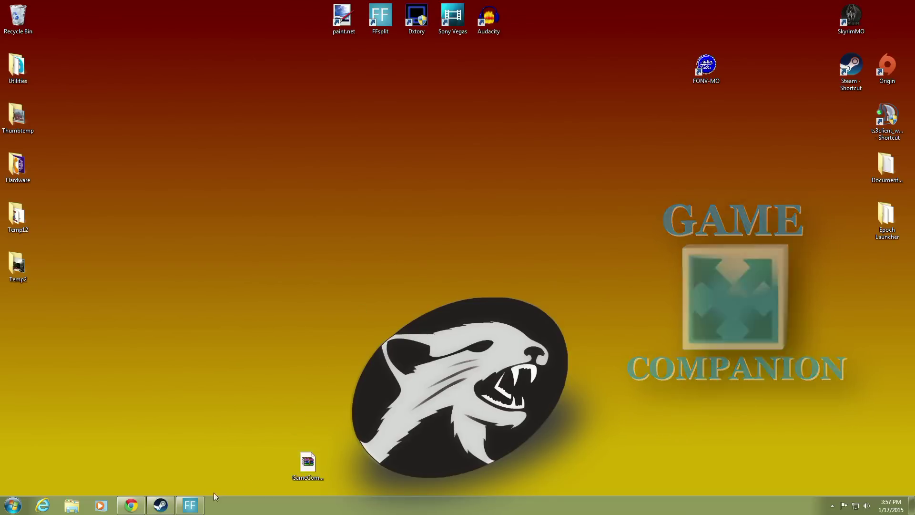
Return to Chrome and examine the file downloads listed for the GameCompanion mod.
{"action": "left_click", "coordinate": [131, 505]}
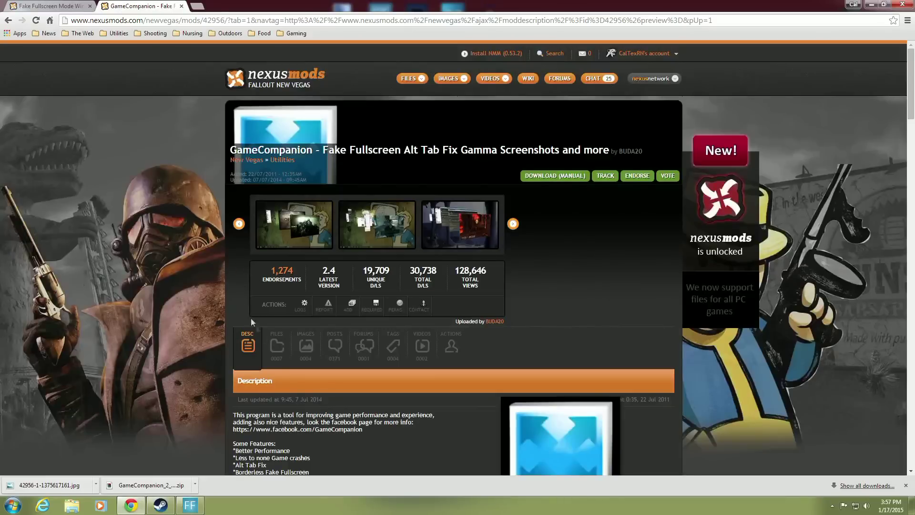
{"action": "left_click", "coordinate": [276, 345]}
{"action": "scroll", "coordinate": [226, 324], "scroll_direction": "down", "scroll_amount": 3}
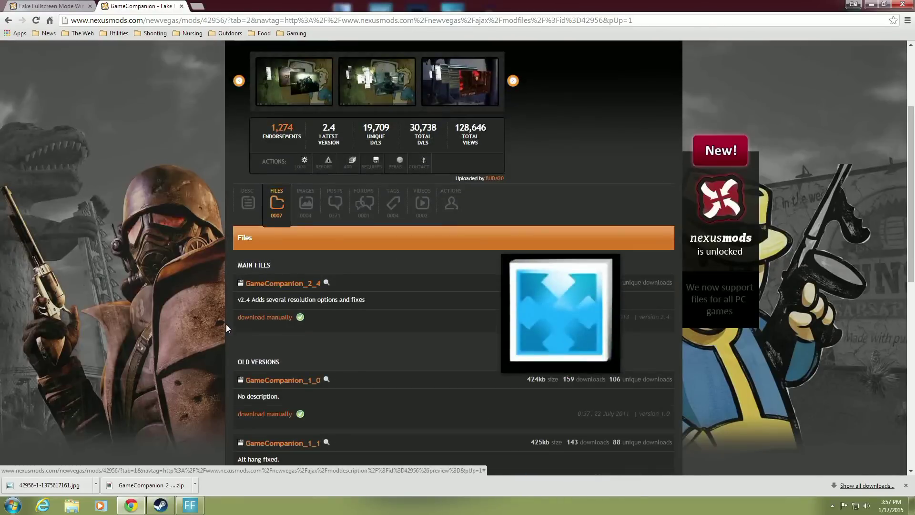
{"action": "scroll", "coordinate": [226, 324], "scroll_direction": "down", "scroll_amount": 1}
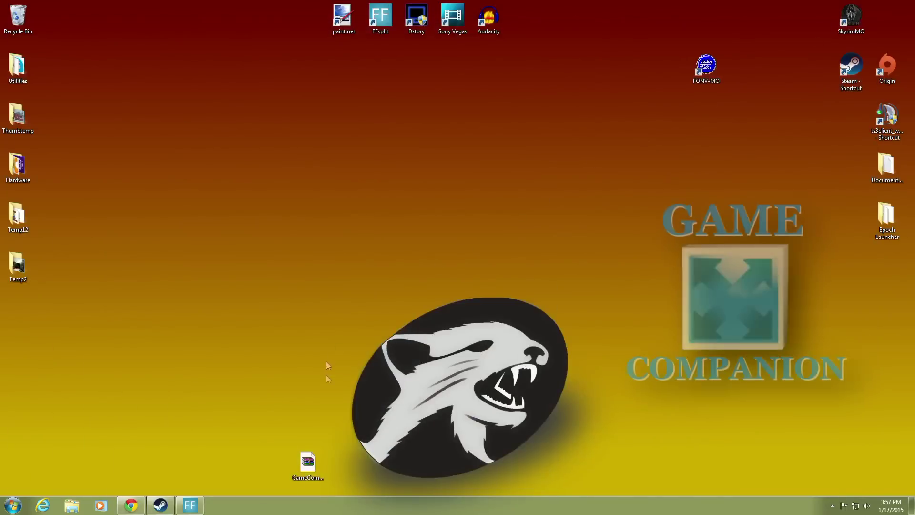
Move the downloaded GameCompanion zip to the middle of the desktop and open it in WinRAR.
{"action": "left_click_drag", "start_coordinate": [309, 461], "coordinate": [451, 268]}
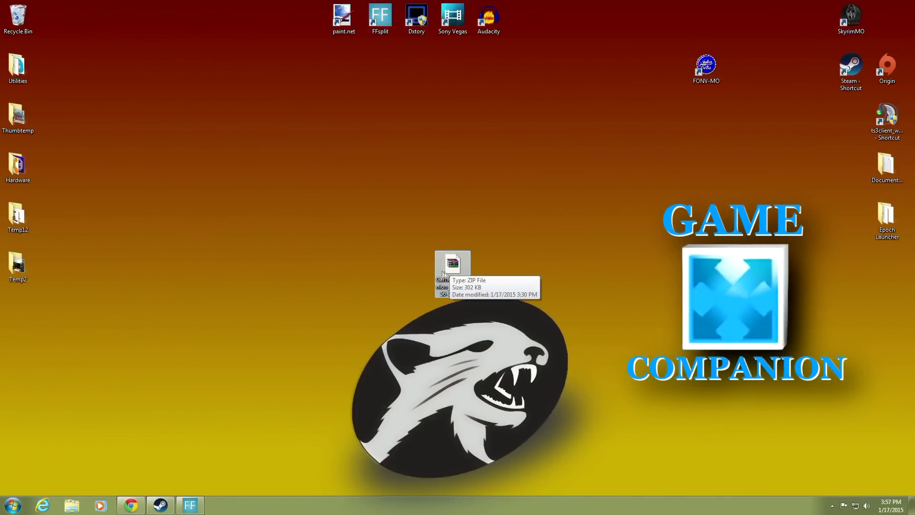
{"action": "double_click", "coordinate": [452, 269]}
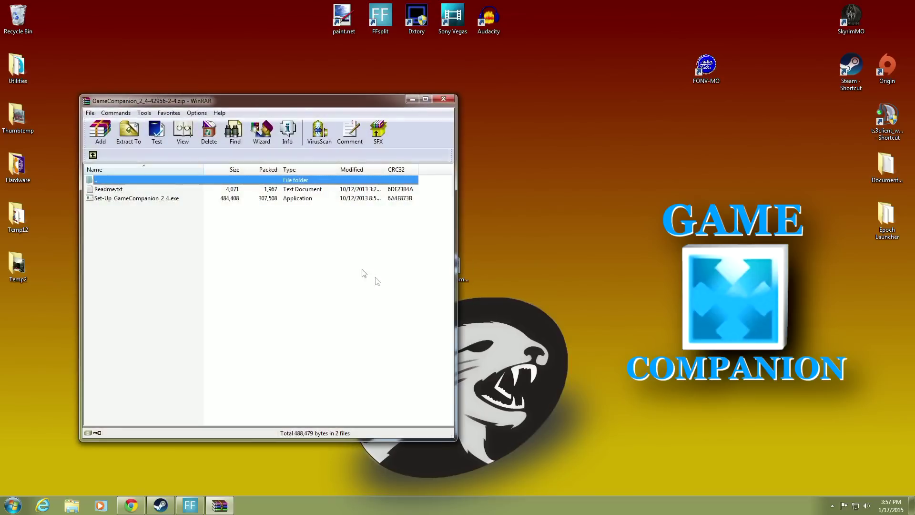
Read the archive's Readme.txt for the installation and windowed mode instructions, and minimize it.
{"action": "left_click", "coordinate": [148, 191]}
{"action": "double_click", "coordinate": [148, 191]}
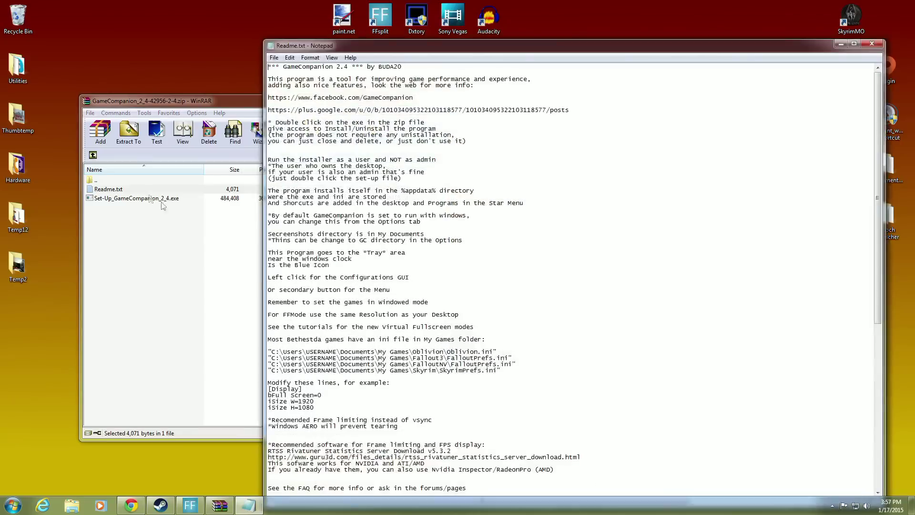
{"action": "scroll", "coordinate": [500, 180], "scroll_direction": "down", "scroll_amount": 4}
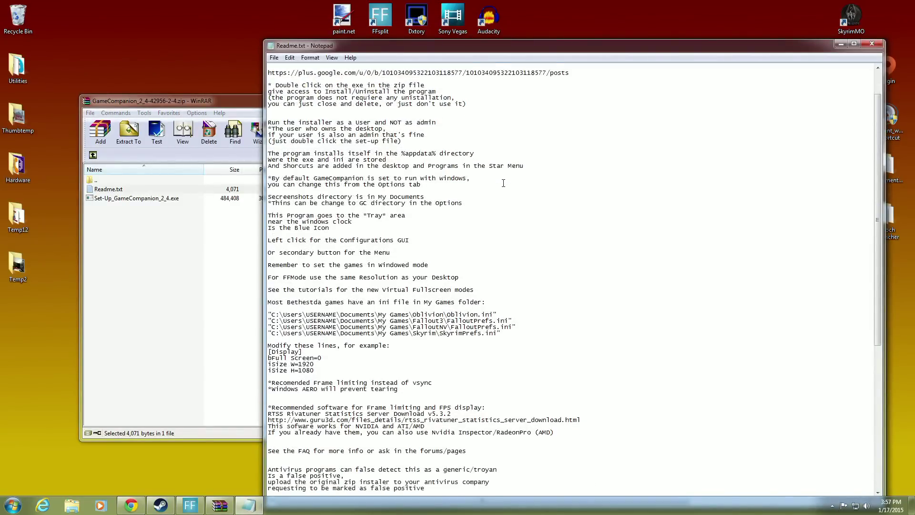
{"action": "scroll", "coordinate": [503, 184], "scroll_direction": "down", "scroll_amount": 5}
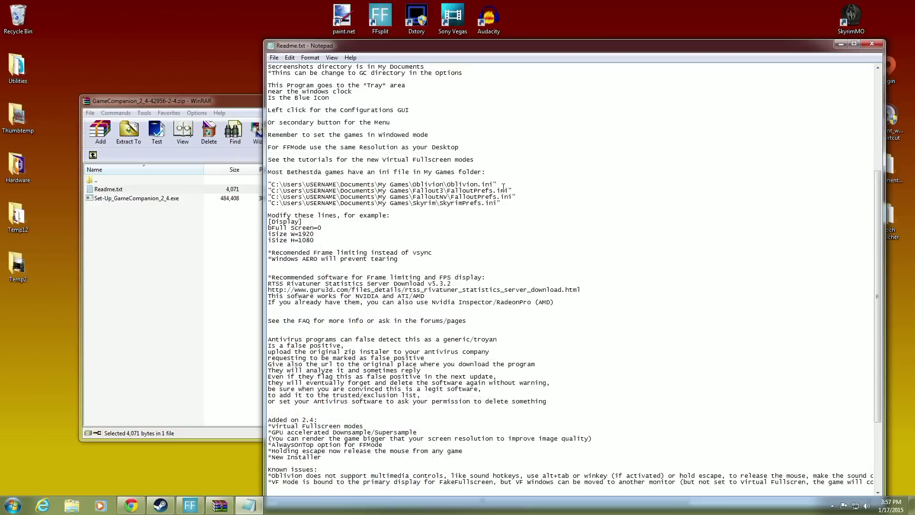
{"action": "scroll", "coordinate": [422, 202], "scroll_direction": "down", "scroll_amount": 1}
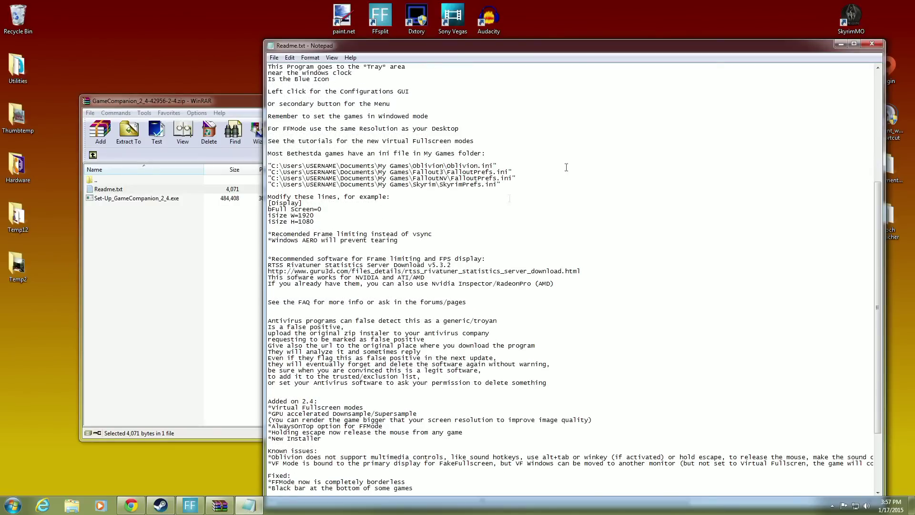
{"action": "left_click", "coordinate": [840, 45]}
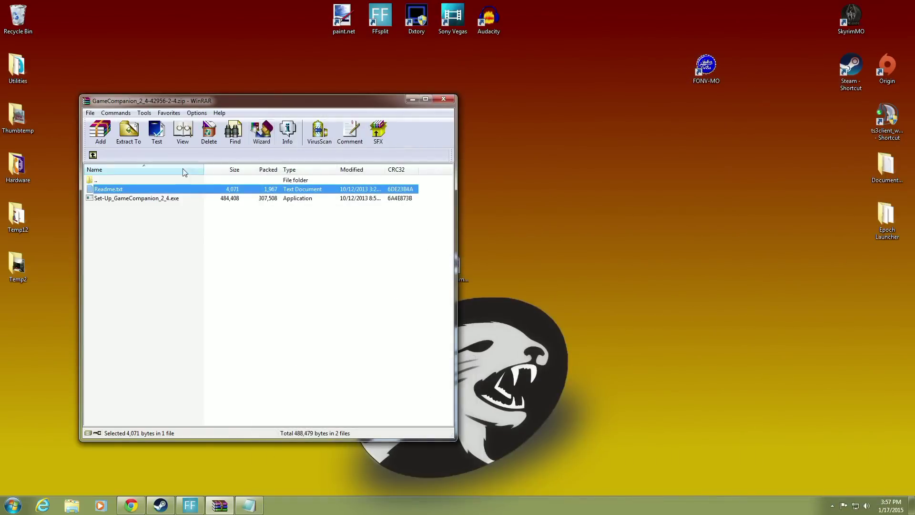
Extract Set-Up_GameCompanion_2_4.exe from the archive to the desktop and close the archive.
{"action": "left_click_drag", "start_coordinate": [150, 199], "coordinate": [473, 204]}
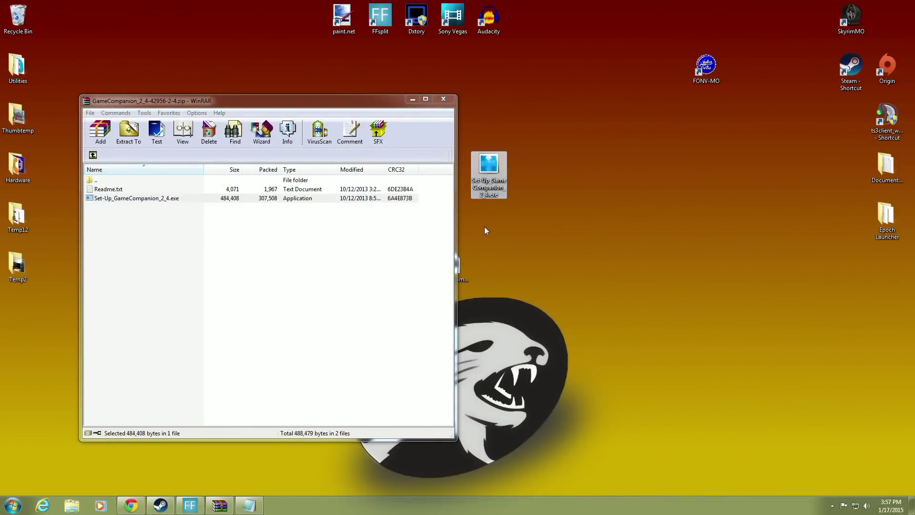
{"action": "left_click", "coordinate": [445, 100]}
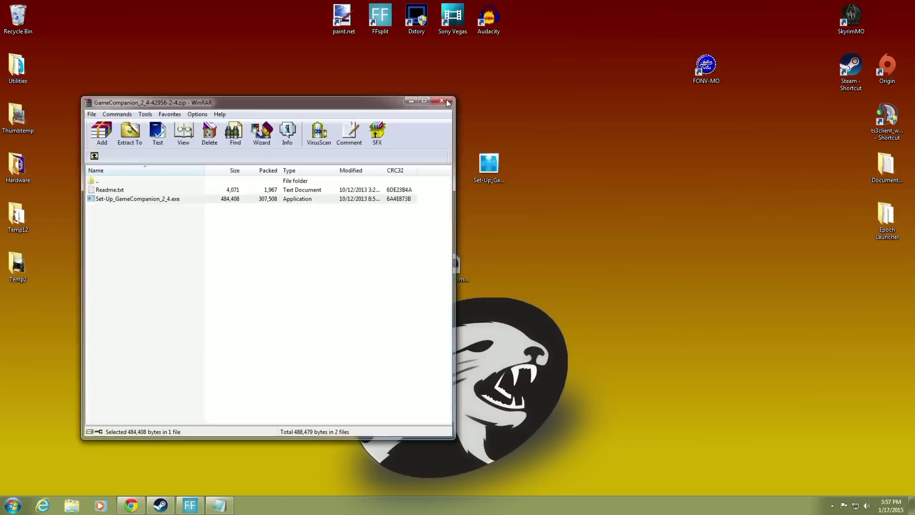
Run the GameCompanion 2.4 installer from the desktop and install it on the WD Blue 250gb (E:) drive in E:\GameCompanion.
{"action": "double_click", "coordinate": [481, 178]}
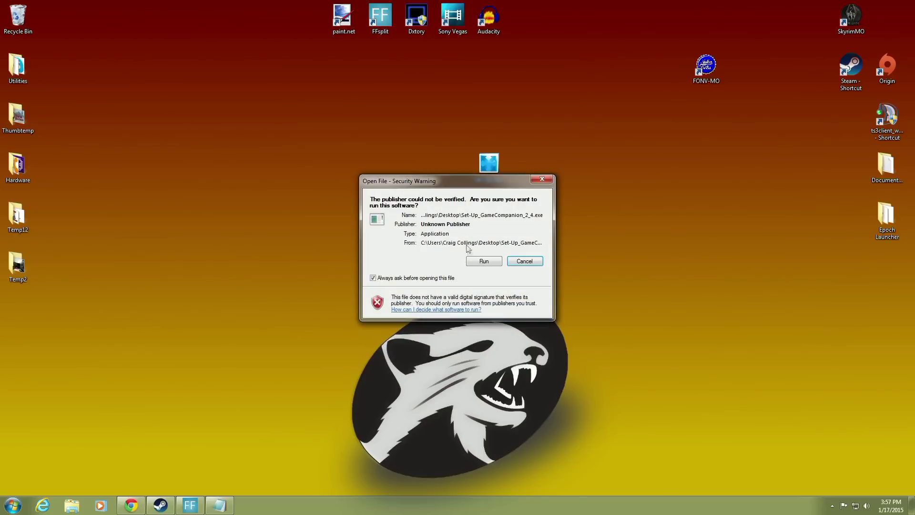
{"action": "left_click", "coordinate": [482, 261]}
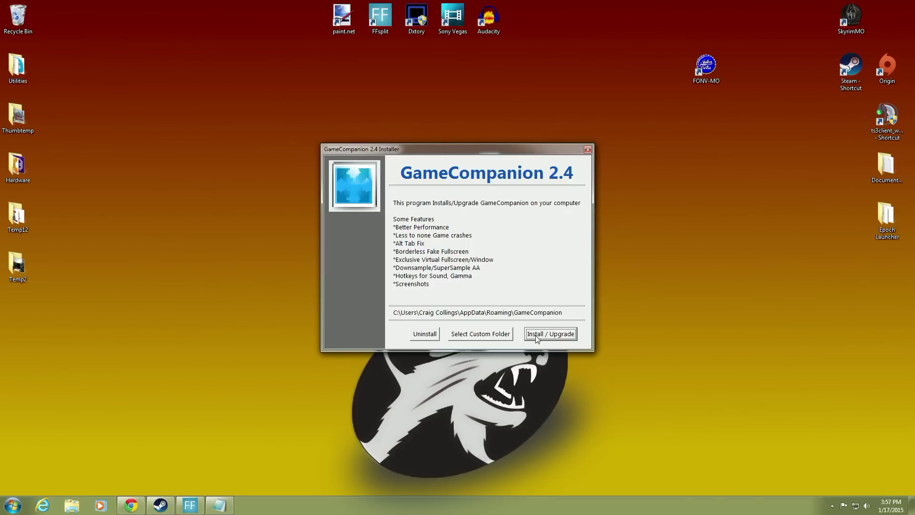
{"action": "left_click", "coordinate": [505, 338]}
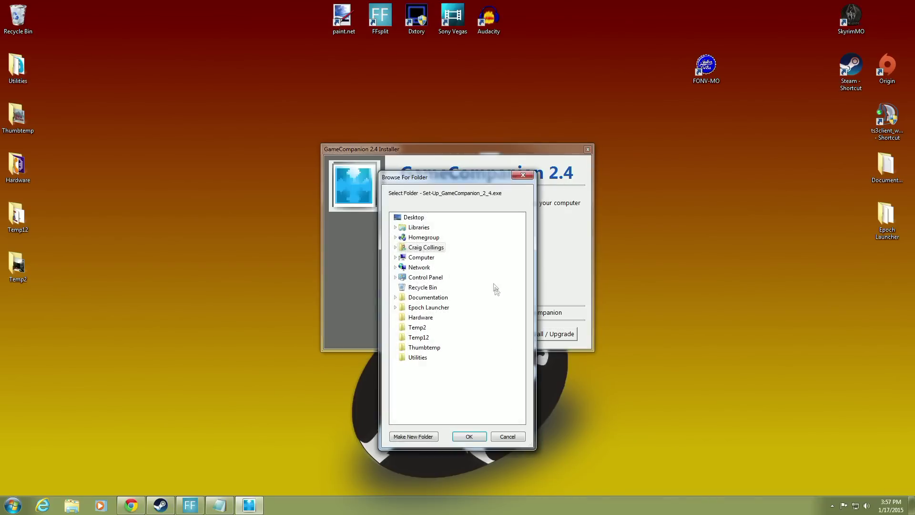
{"action": "left_click", "coordinate": [428, 260]}
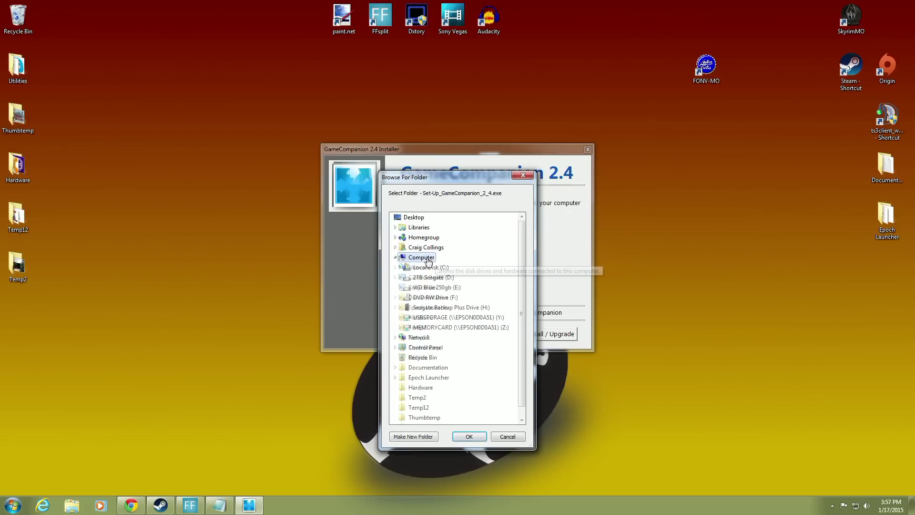
{"action": "left_click", "coordinate": [447, 289]}
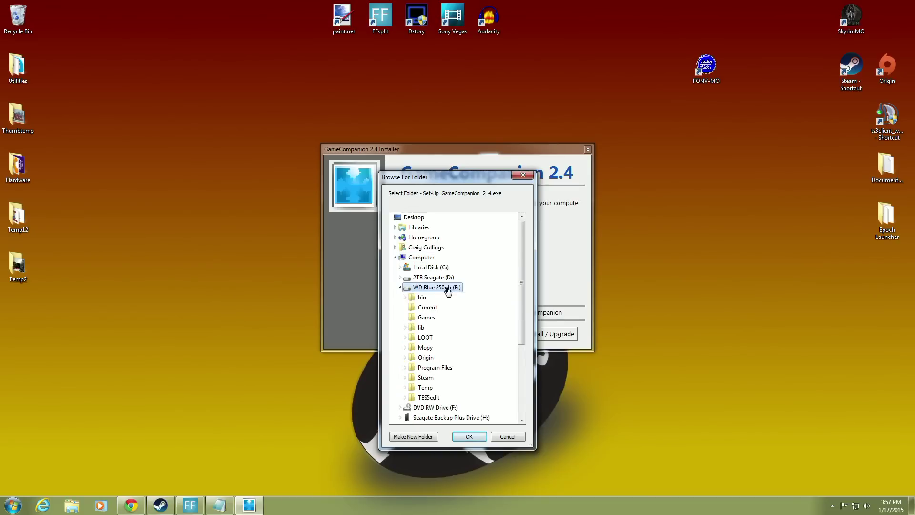
{"action": "left_click", "coordinate": [465, 437]}
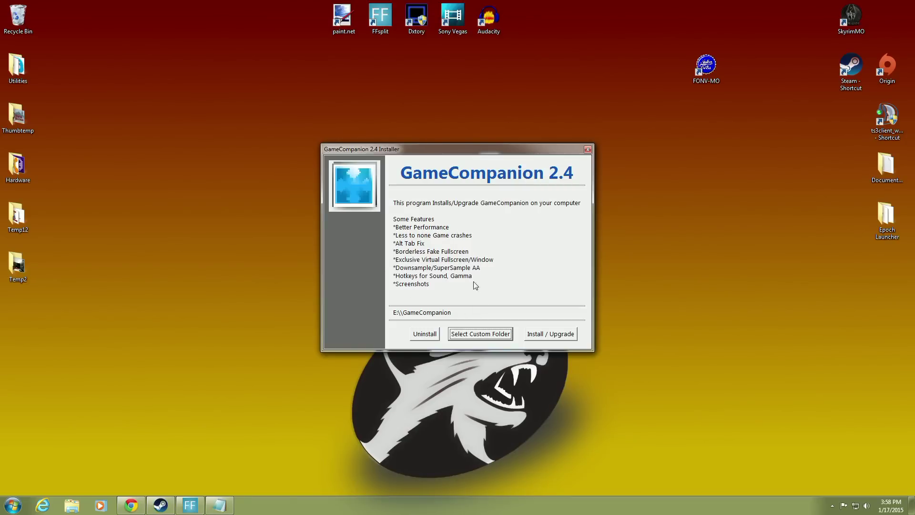
{"action": "left_click", "coordinate": [536, 333]}
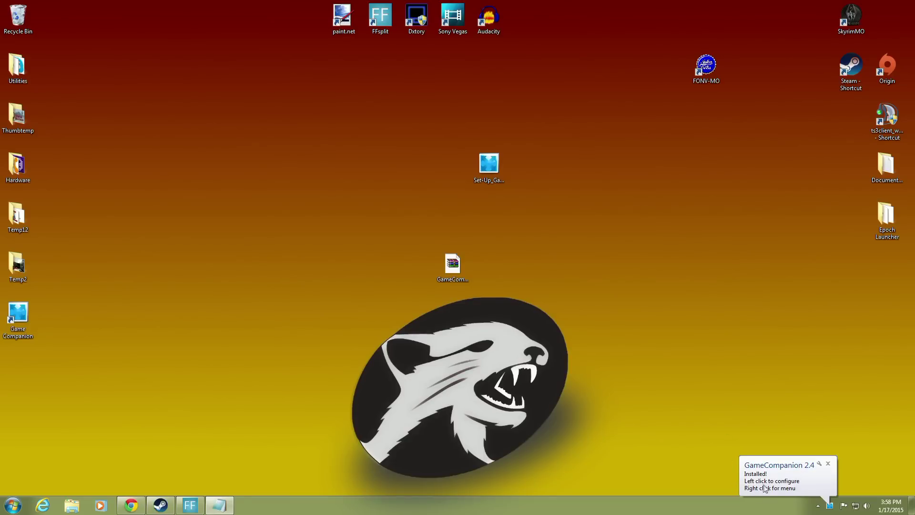
Open the GameCompanion 2.4 configuration window from its hidden notification area icon.
{"action": "right_click", "coordinate": [833, 508]}
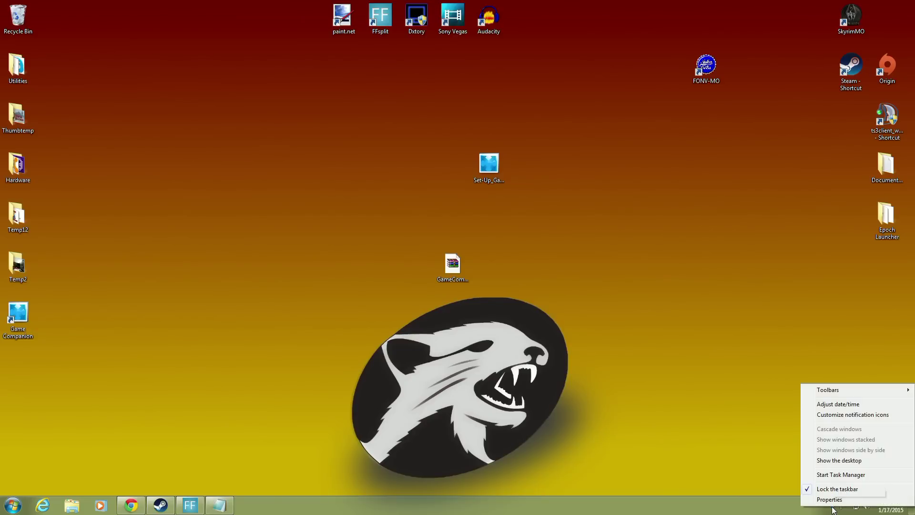
{"action": "left_click", "coordinate": [776, 478]}
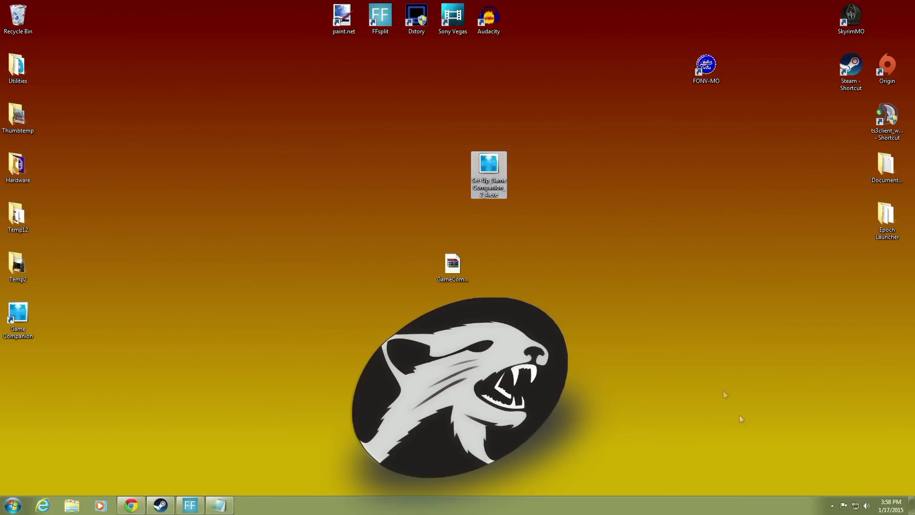
{"action": "left_click", "coordinate": [832, 506]}
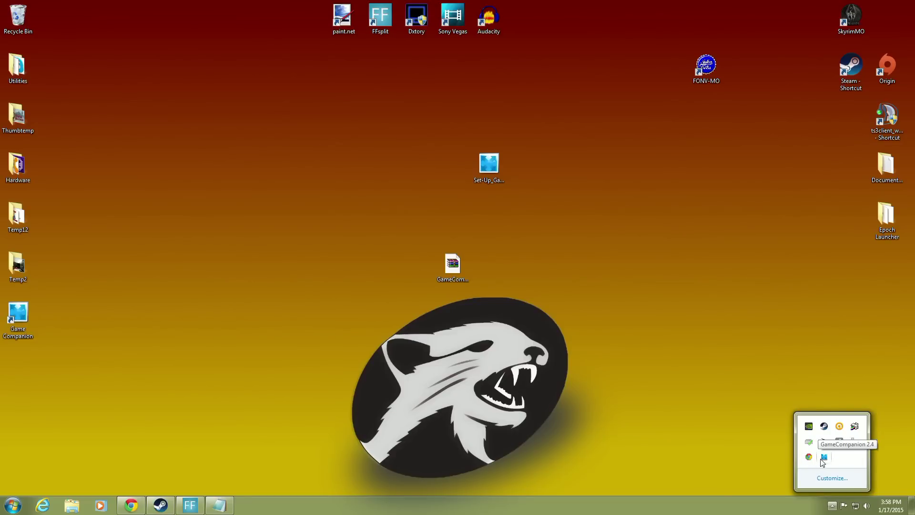
{"action": "left_click", "coordinate": [823, 458]}
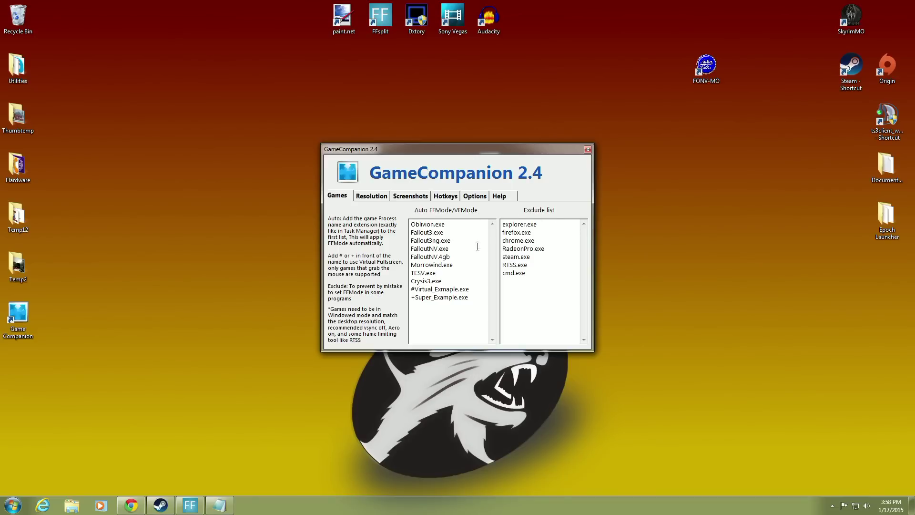
Enable changing the resolution on FFMode, set it to 1920 x 1080, and set the game load wait to > 4+ seconds.
{"action": "left_click", "coordinate": [372, 197]}
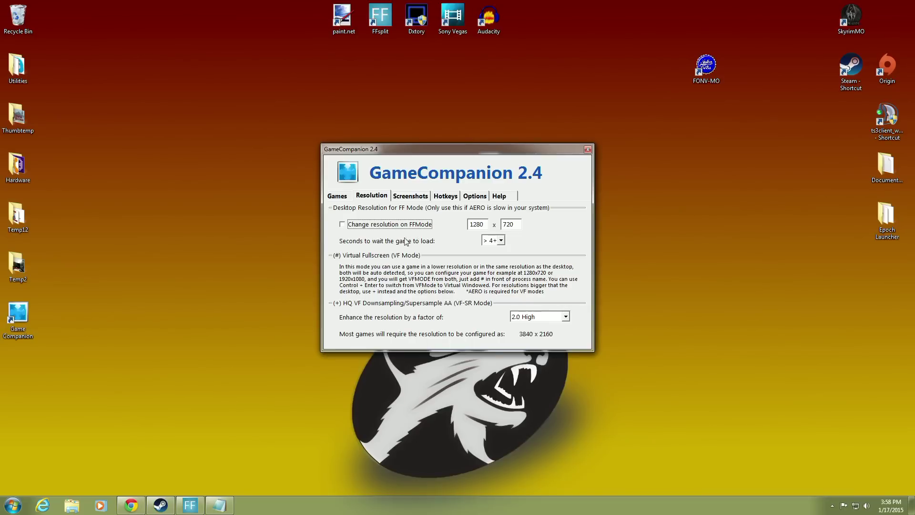
{"action": "left_click", "coordinate": [343, 225]}
{"action": "left_click_drag", "start_coordinate": [486, 224], "coordinate": [476, 224]}
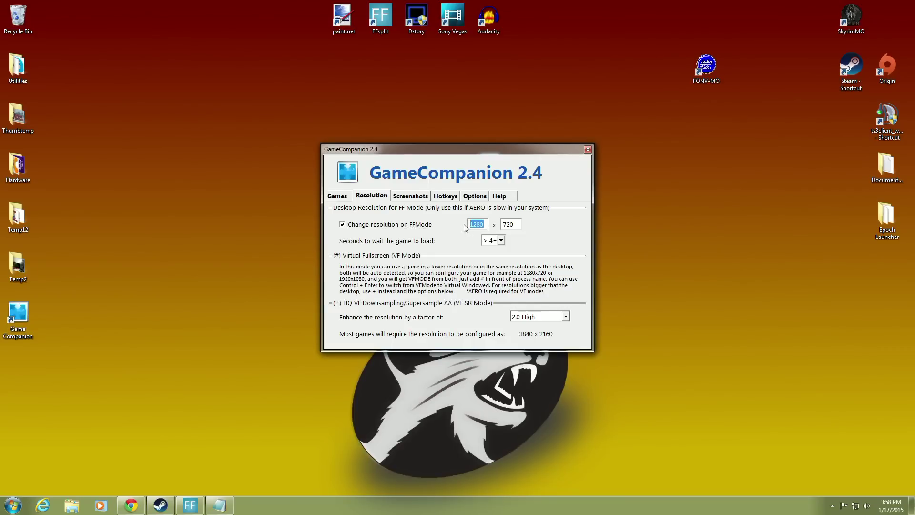
{"action": "type", "text": "1"}
{"action": "type", "text": "108"}
{"action": "left_click", "coordinate": [501, 241]}
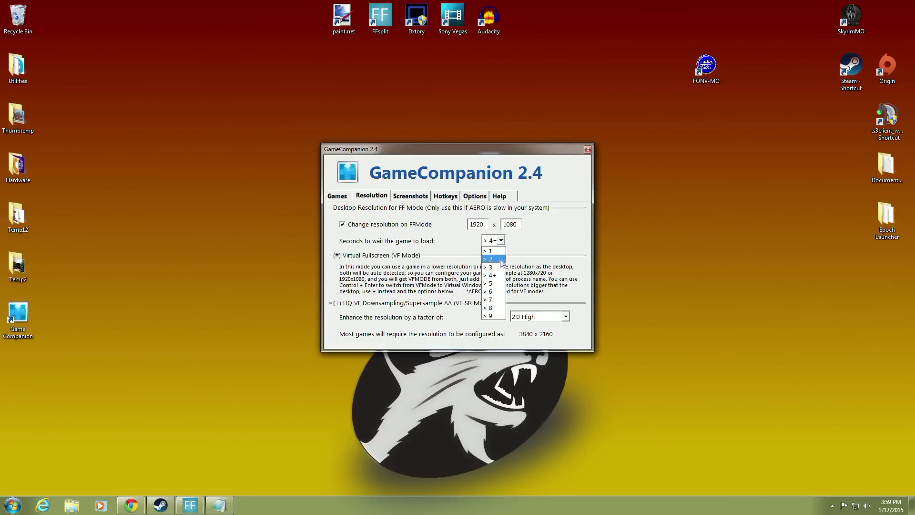
{"action": "left_click", "coordinate": [501, 278]}
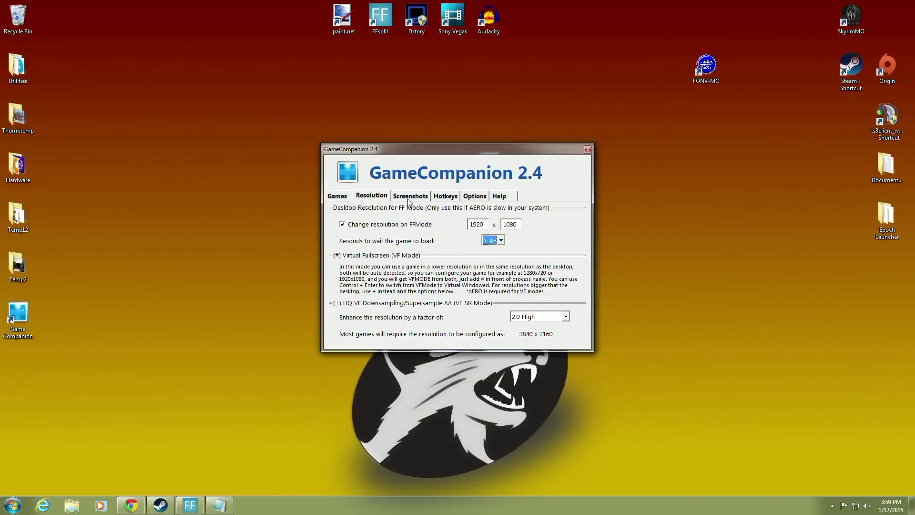
Review GameCompanion's screenshot, hotkey, option and help settings, and close the configuration window.
{"action": "left_click", "coordinate": [409, 199]}
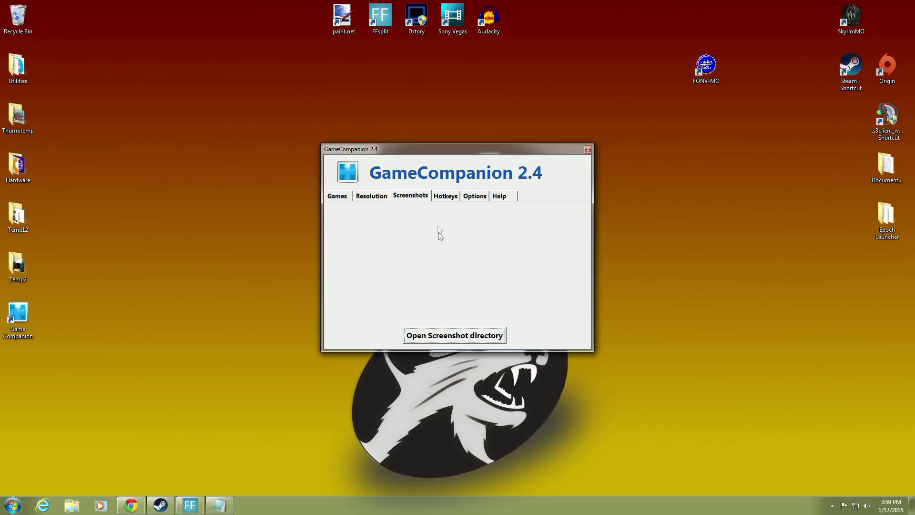
{"action": "left_click", "coordinate": [441, 202]}
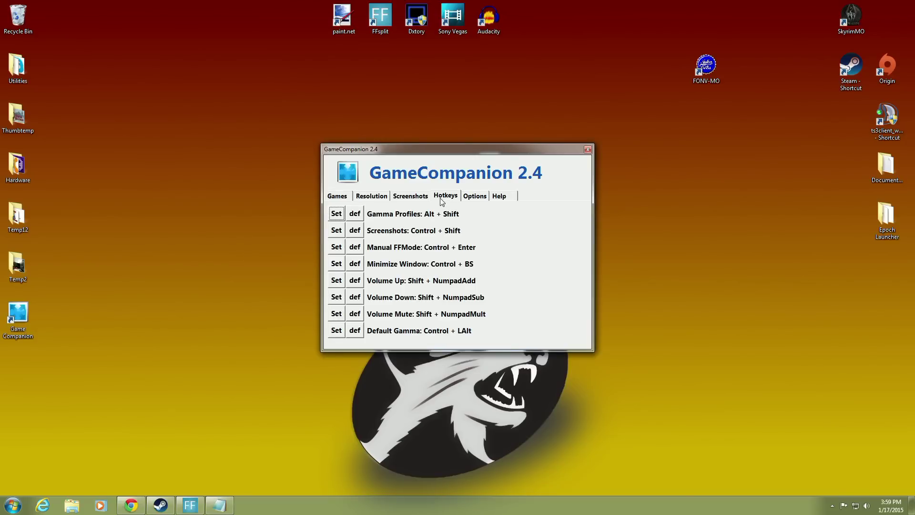
{"action": "left_click", "coordinate": [478, 199]}
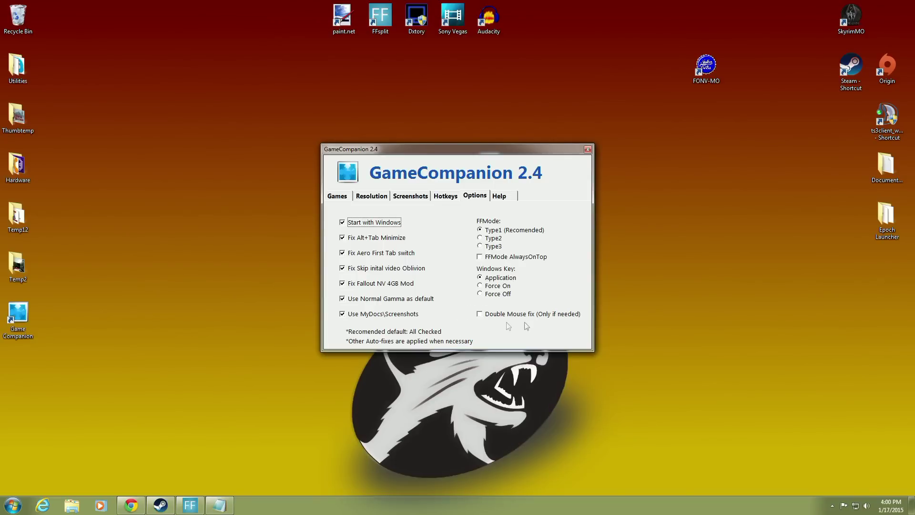
{"action": "left_click", "coordinate": [499, 196]}
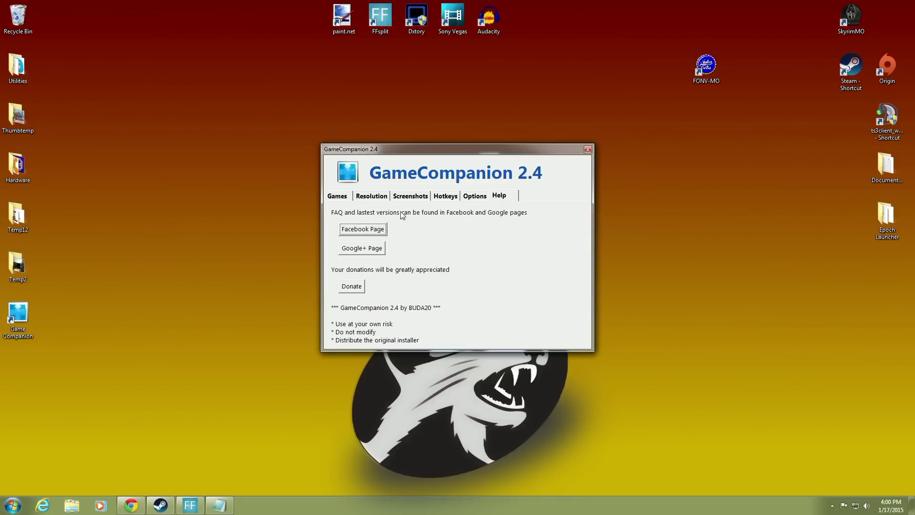
{"action": "left_click", "coordinate": [587, 149]}
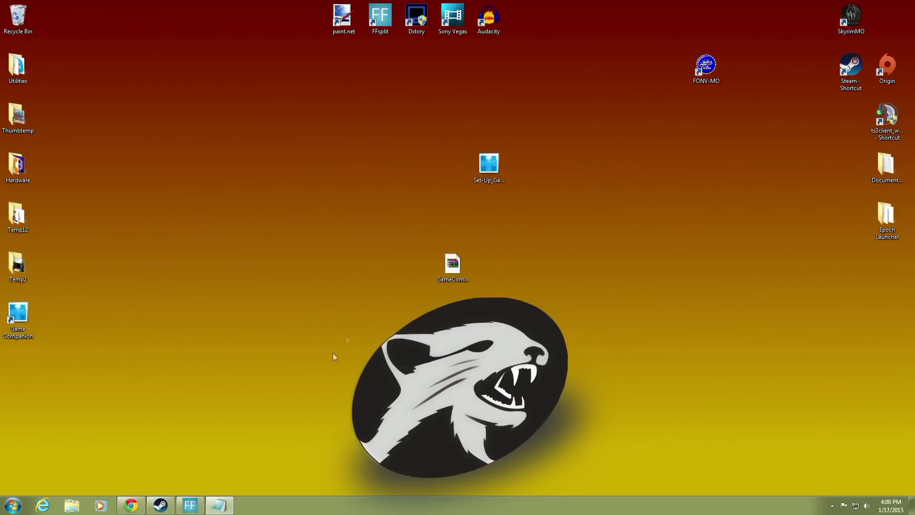
Switch to Chrome, read through the GameCompanion mod's description on Nexus Mods, and minimize the browser.
{"action": "left_click", "coordinate": [131, 504]}
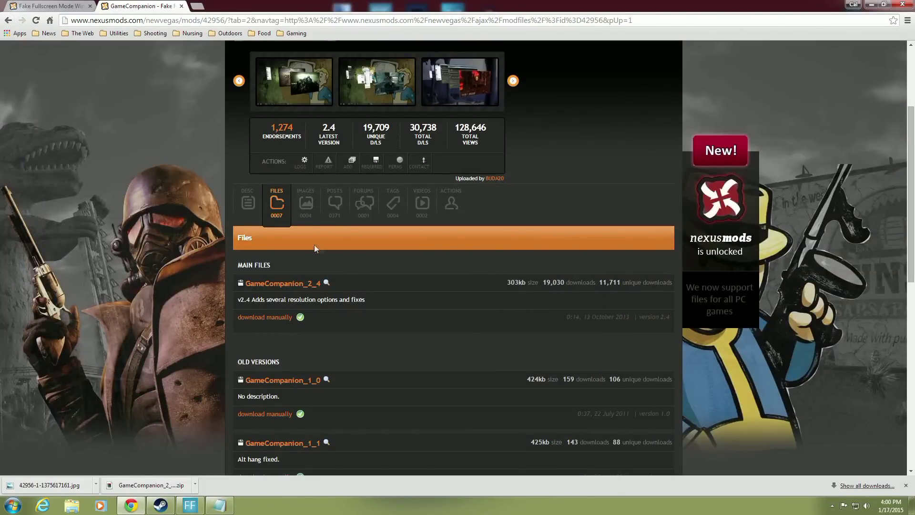
{"action": "left_click", "coordinate": [250, 206]}
{"action": "scroll", "coordinate": [222, 258], "scroll_direction": "down", "scroll_amount": 7}
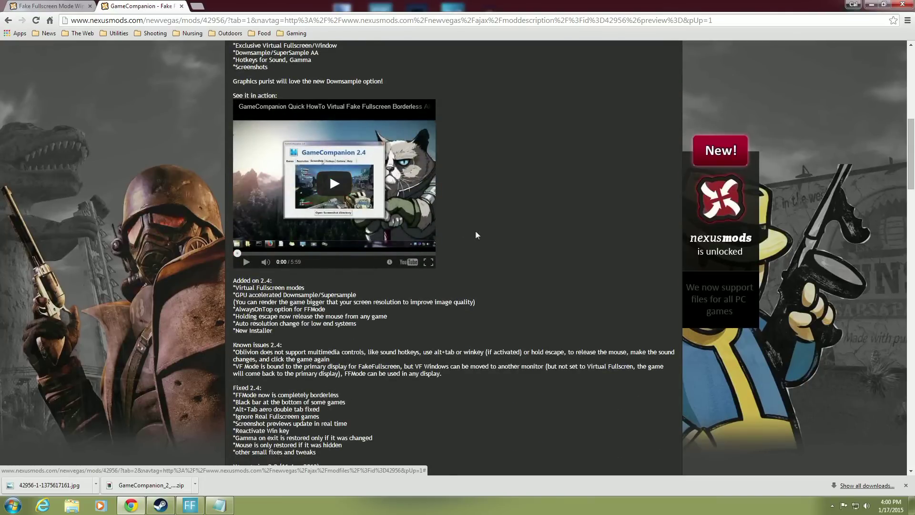
{"action": "scroll", "coordinate": [474, 232], "scroll_direction": "down", "scroll_amount": 4}
{"action": "scroll", "coordinate": [439, 239], "scroll_direction": "down", "scroll_amount": 8}
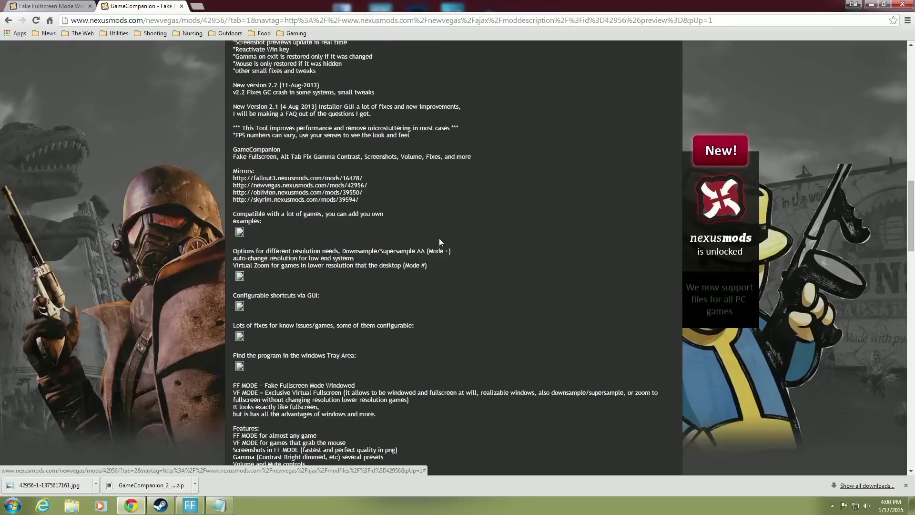
{"action": "scroll", "coordinate": [439, 239], "scroll_direction": "up", "scroll_amount": 14}
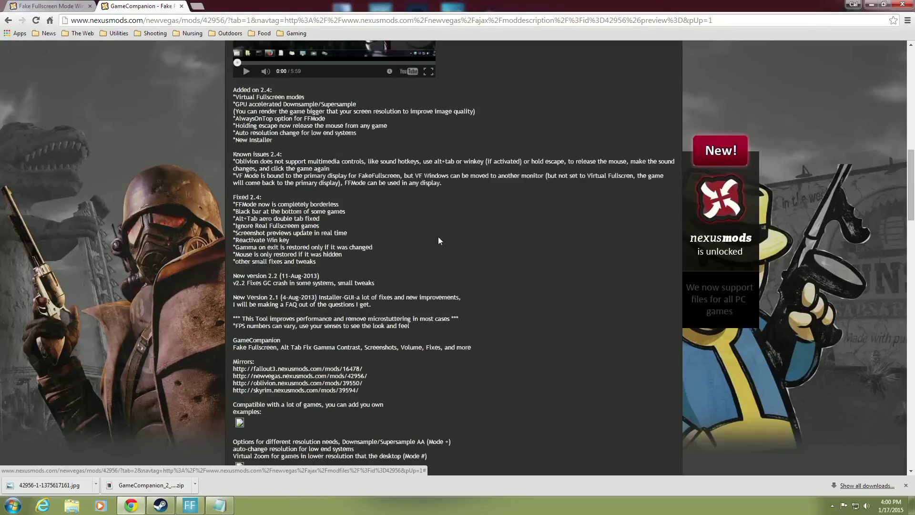
{"action": "scroll", "coordinate": [437, 234], "scroll_direction": "up", "scroll_amount": 3}
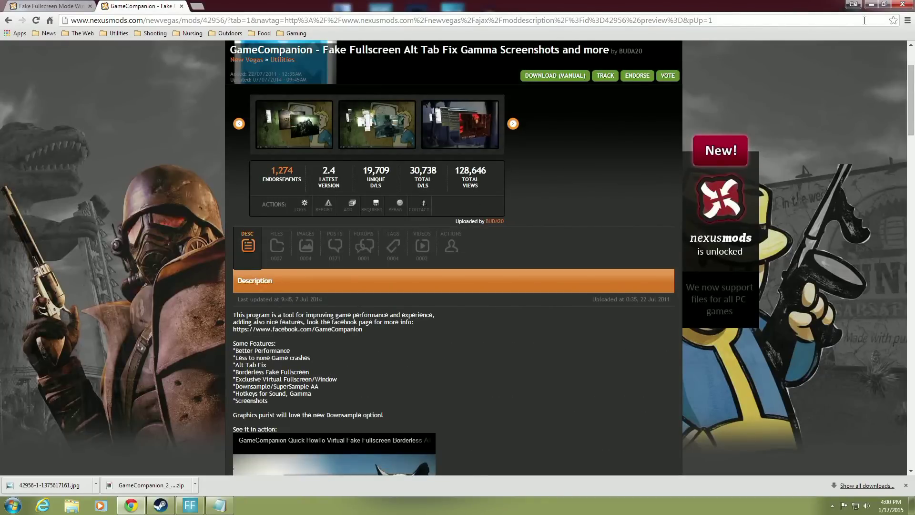
{"action": "left_click", "coordinate": [871, 4]}
Launch New Vegas Mod Organizer from the desktop and open falloutprefs.ini in its INI Editor.
{"action": "double_click", "coordinate": [702, 71]}
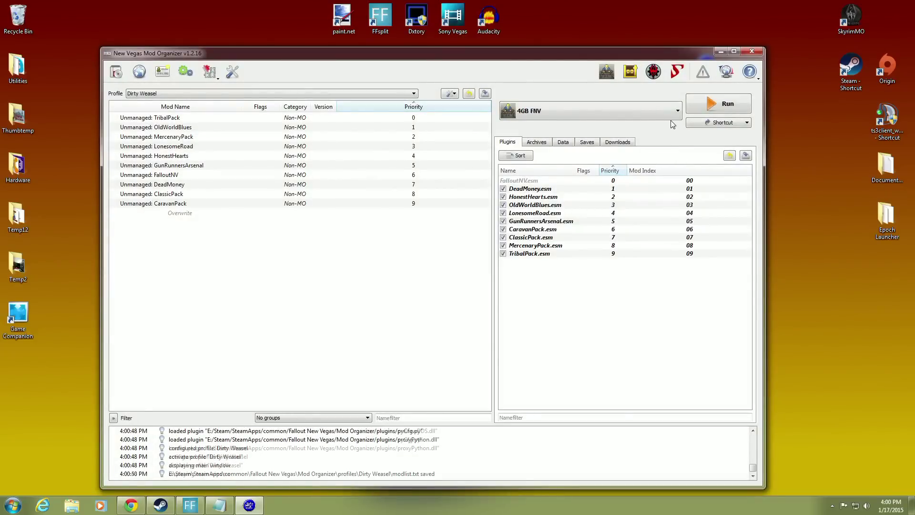
{"action": "left_click", "coordinate": [217, 81]}
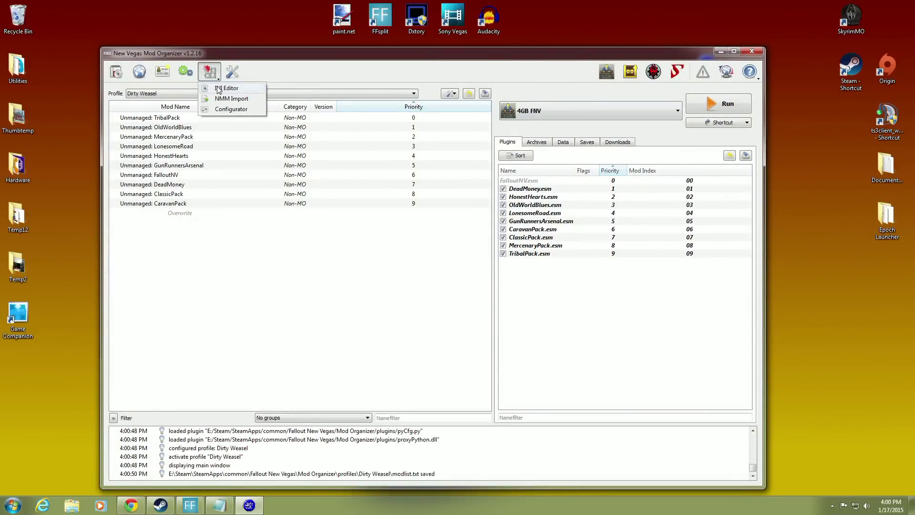
{"action": "left_click", "coordinate": [225, 88]}
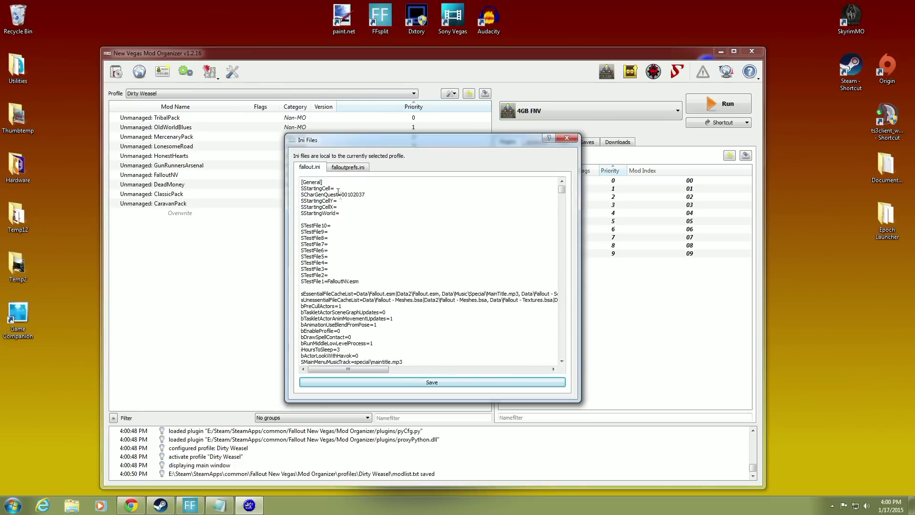
{"action": "left_click", "coordinate": [347, 168]}
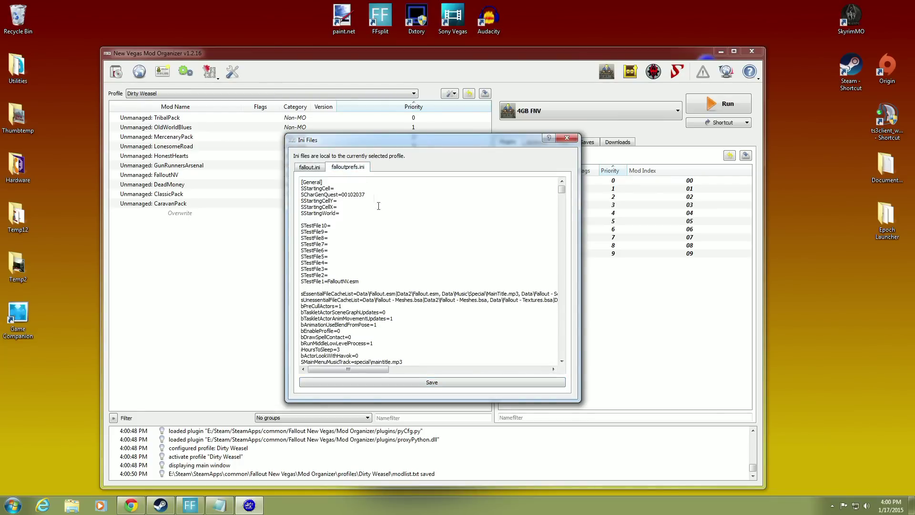
Search falloutprefs.ini for "isize" and check the iSize W and iSize H resolution entries.
{"action": "scroll", "coordinate": [400, 241], "scroll_direction": "down", "scroll_amount": 6}
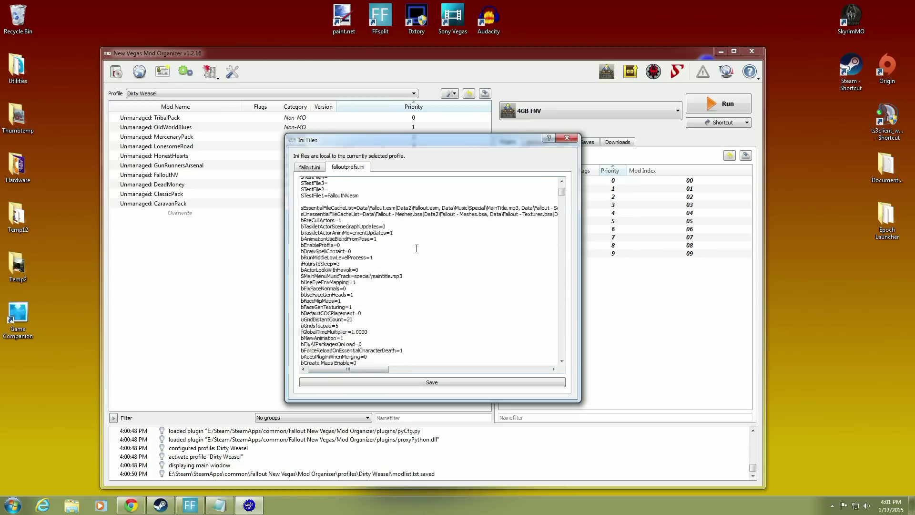
{"action": "scroll", "coordinate": [417, 248], "scroll_direction": "down", "scroll_amount": 12}
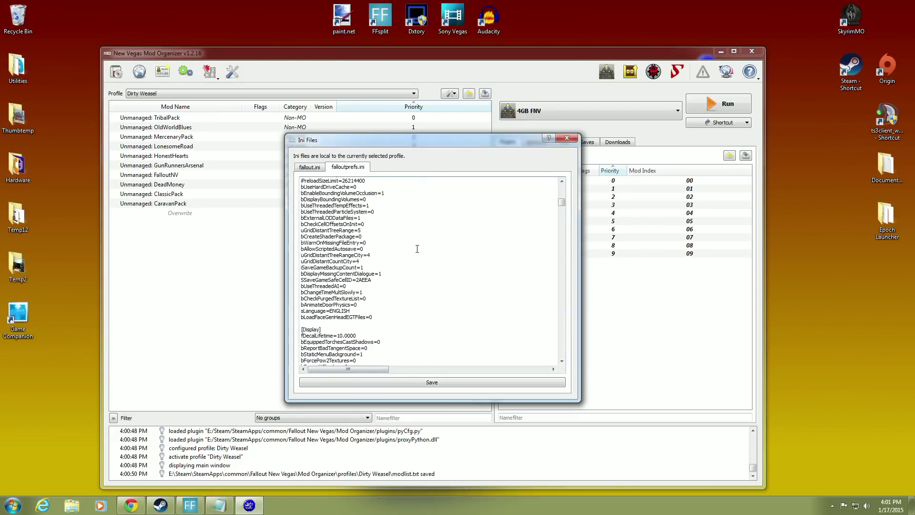
{"action": "scroll", "coordinate": [416, 248], "scroll_direction": "down", "scroll_amount": 2}
{"action": "scroll", "coordinate": [417, 245], "scroll_direction": "up", "scroll_amount": 6}
{"action": "key", "text": "ctrl+f"}
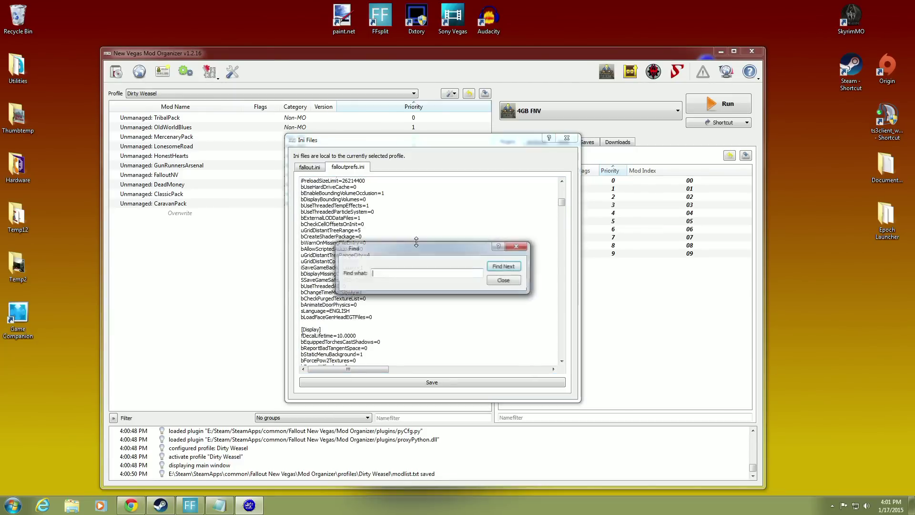
{"action": "type", "text": "isize"}
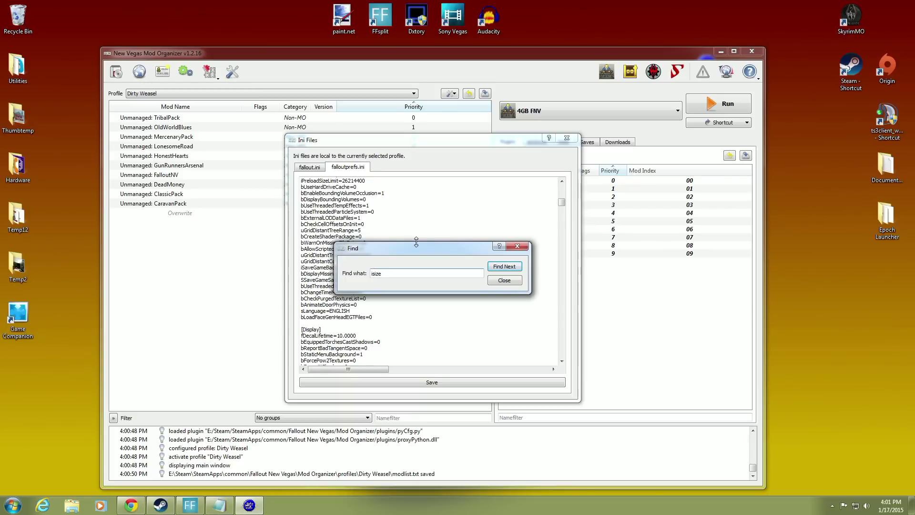
{"action": "key", "text": "Return"}
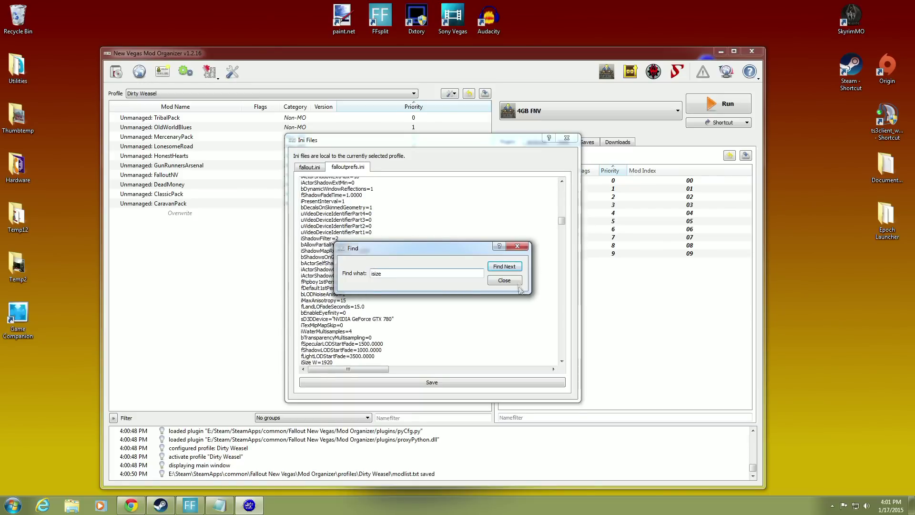
{"action": "left_click", "coordinate": [504, 281]}
{"action": "left_click_drag", "start_coordinate": [561, 222], "coordinate": [561, 225]}
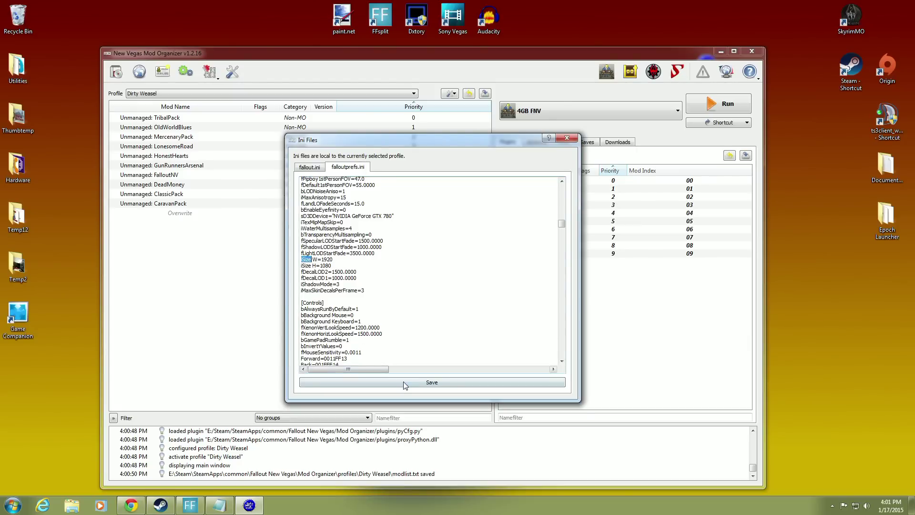
Close the INI Editor, run the game with 4GB FNV, and test switching from the game to Mod Organizer and back.
{"action": "left_click", "coordinate": [569, 139]}
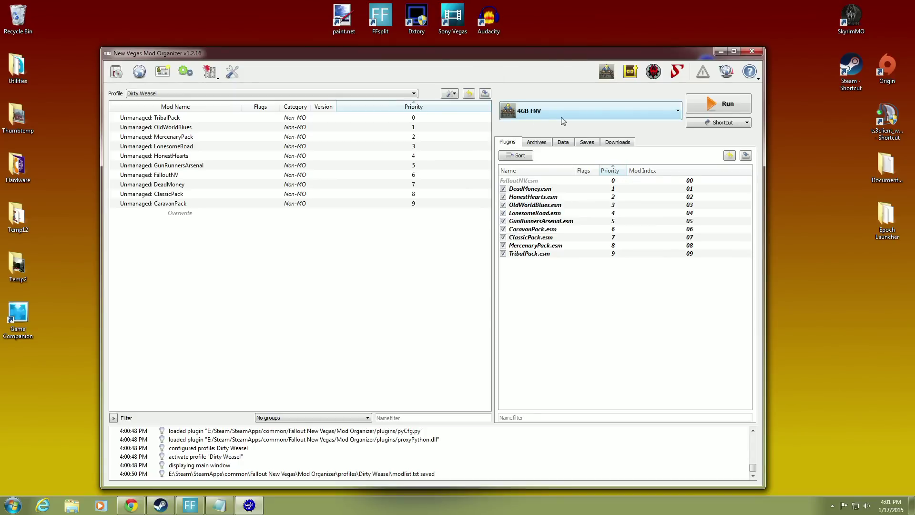
{"action": "left_click", "coordinate": [713, 105]}
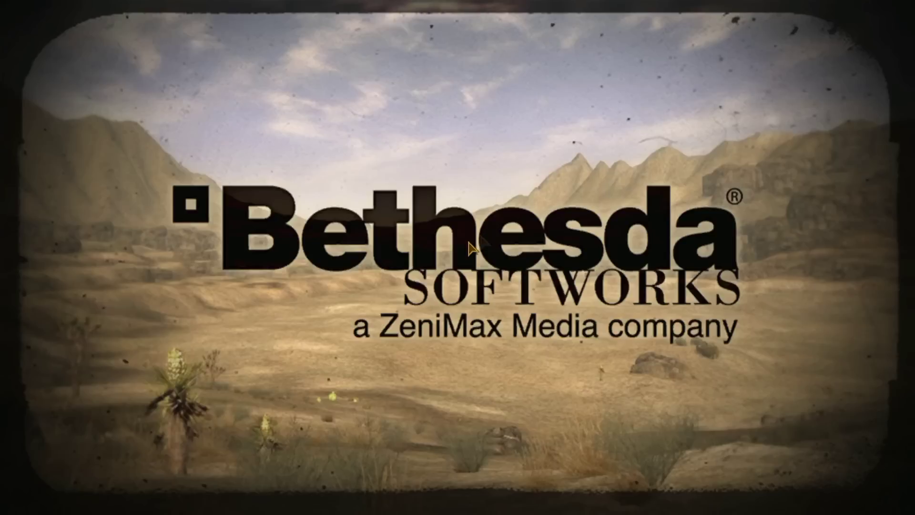
{"action": "key", "text": "alt+Tab"}
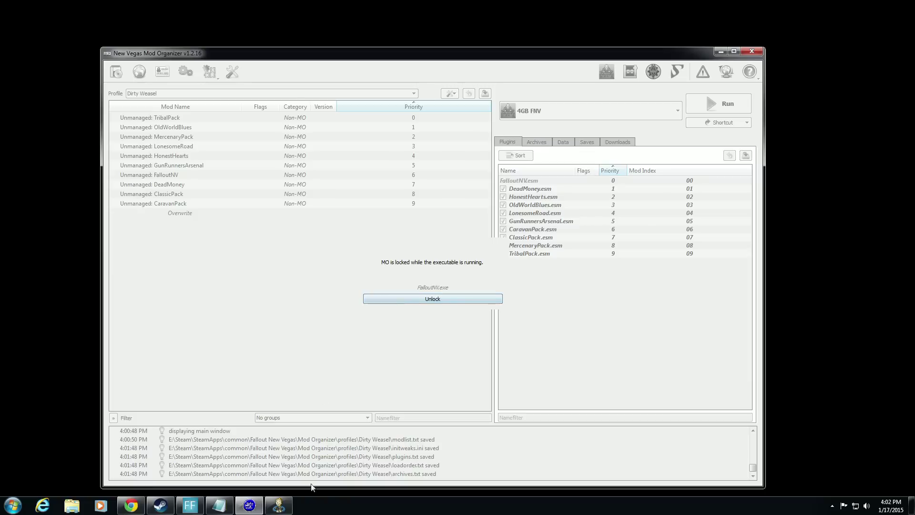
{"action": "mouse_move", "coordinate": [152, 510]}
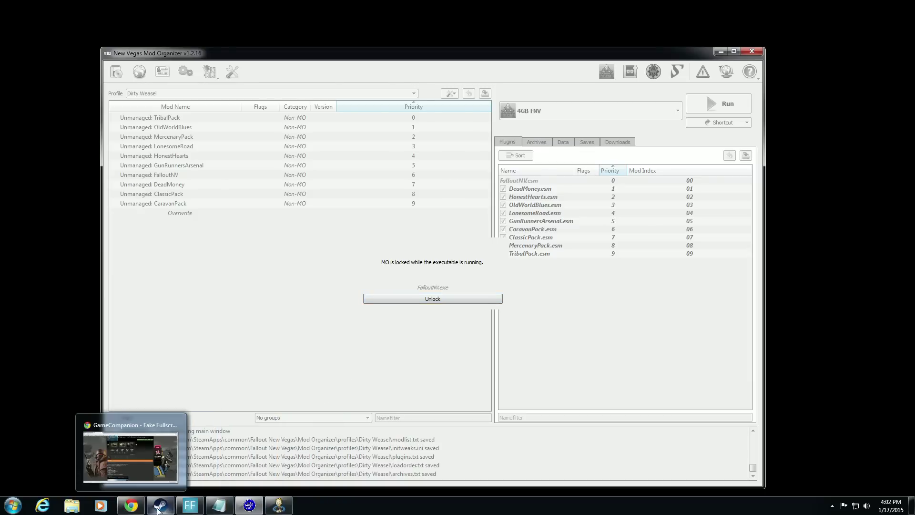
{"action": "left_click", "coordinate": [279, 505]}
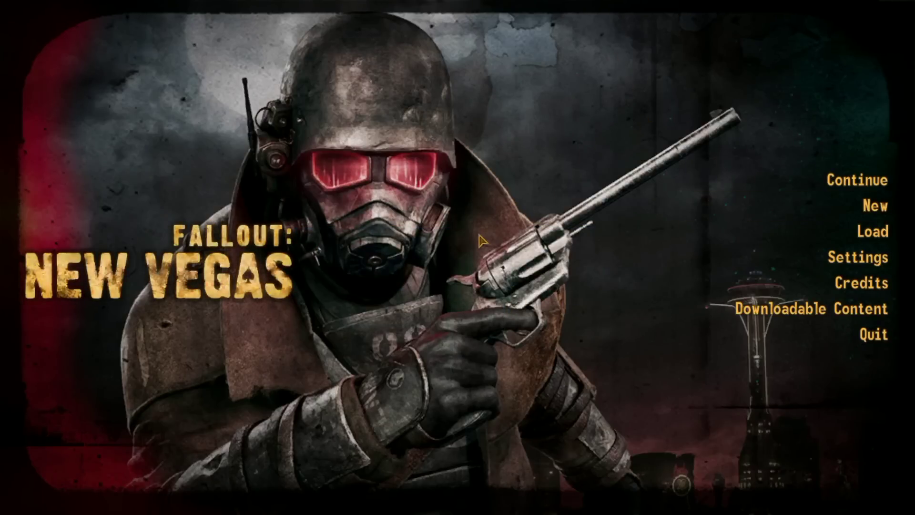
Quit Fallout: New Vegas from its main menu and close Mod Organizer.
{"action": "left_click", "coordinate": [857, 339]}
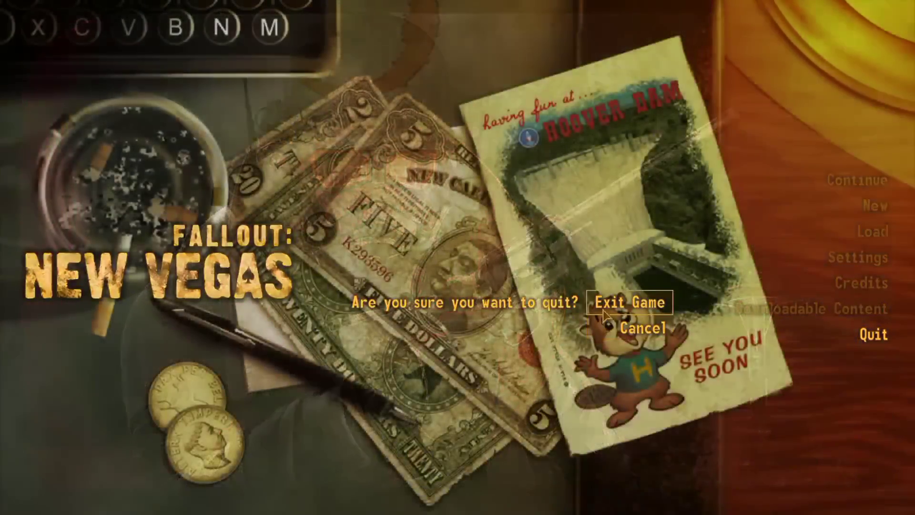
{"action": "left_click", "coordinate": [604, 316]}
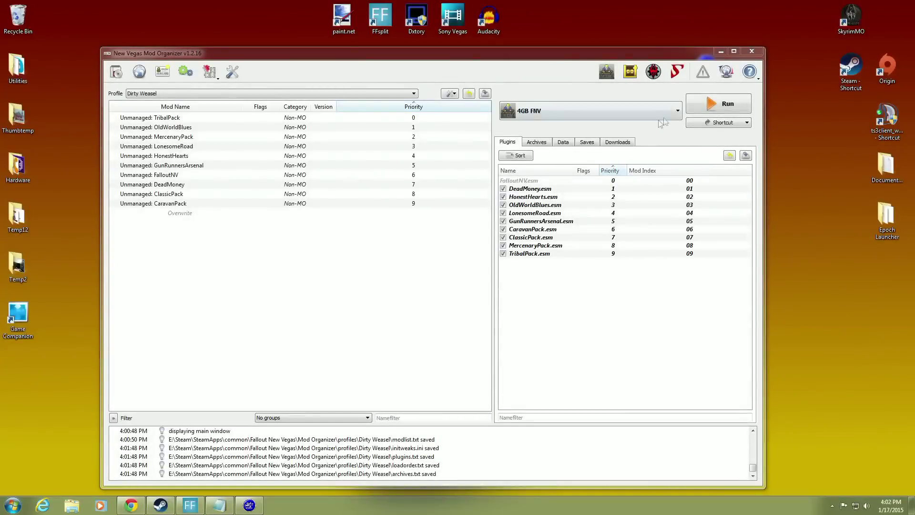
{"action": "left_click", "coordinate": [752, 53]}
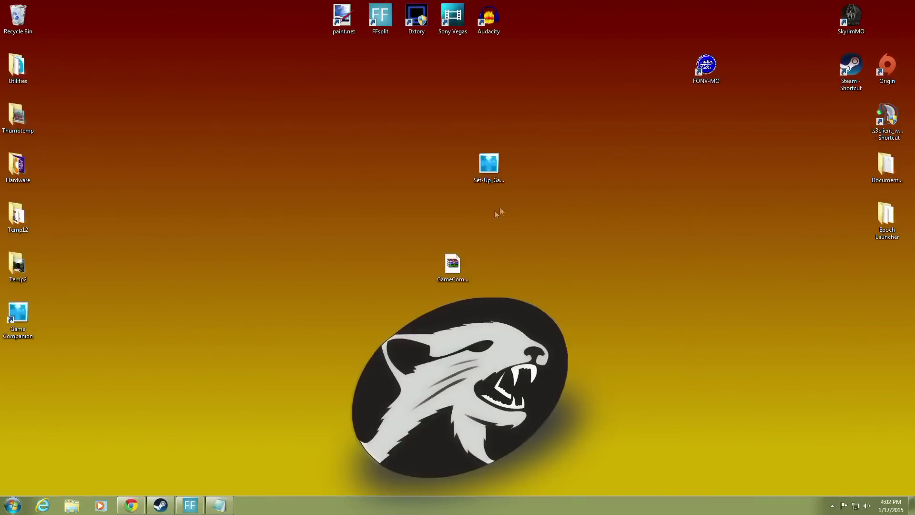
Send the GameCompanion archive, installer and desktop shortcut to the Recycle Bin, and move the FONV-MO shortcut beside SkyrimMO.
{"action": "left_click_drag", "start_coordinate": [452, 263], "coordinate": [21, 19]}
{"action": "right_click", "coordinate": [20, 19]}
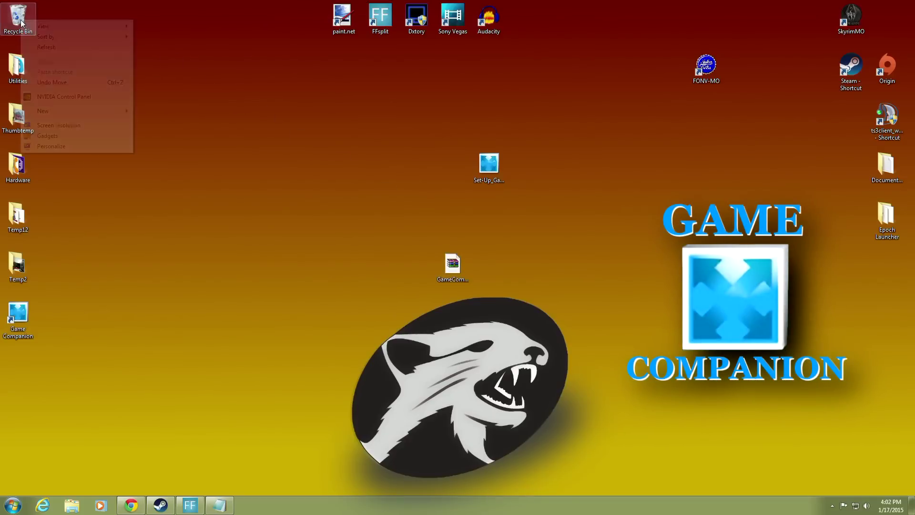
{"action": "left_click", "coordinate": [247, 139]}
{"action": "left_click_drag", "start_coordinate": [452, 263], "coordinate": [19, 18]}
{"action": "left_click_drag", "start_coordinate": [488, 164], "coordinate": [18, 19]}
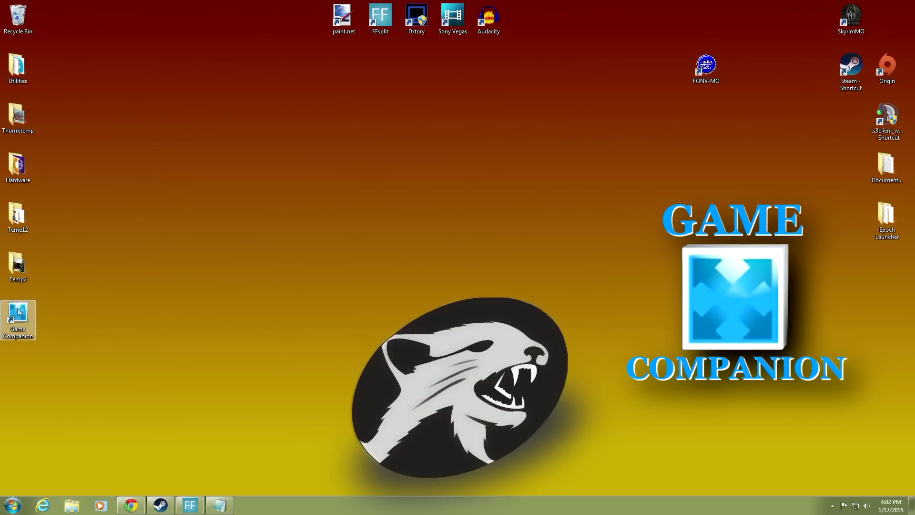
{"action": "left_click_drag", "start_coordinate": [17, 315], "coordinate": [21, 22]}
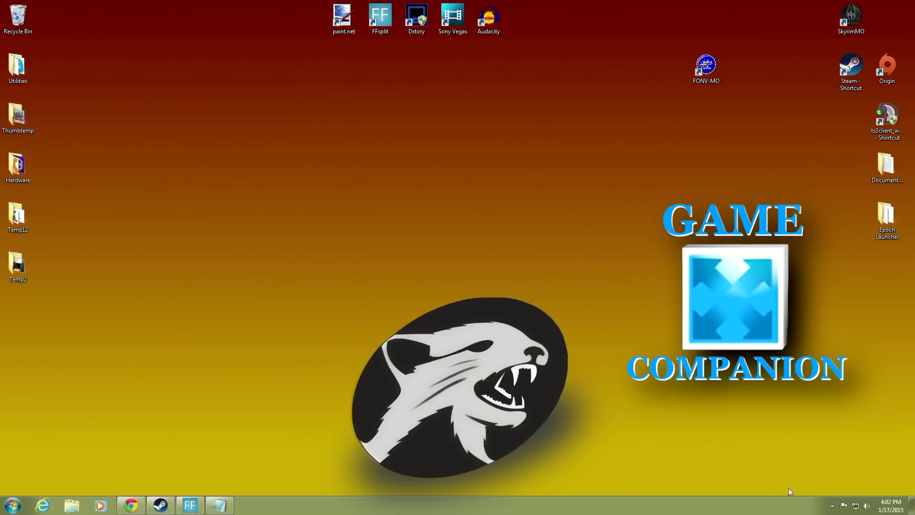
{"action": "left_click", "coordinate": [832, 505]}
{"action": "left_click_drag", "start_coordinate": [705, 66], "coordinate": [888, 27]}
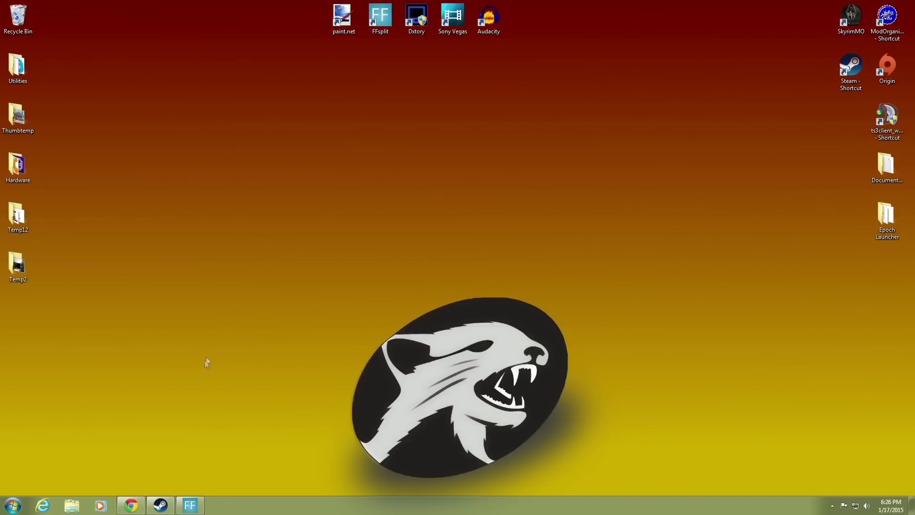
Launch New Vegas Mod Organizer from its desktop shortcut and open fallout.ini in the INI Editor.
{"action": "double_click", "coordinate": [890, 32]}
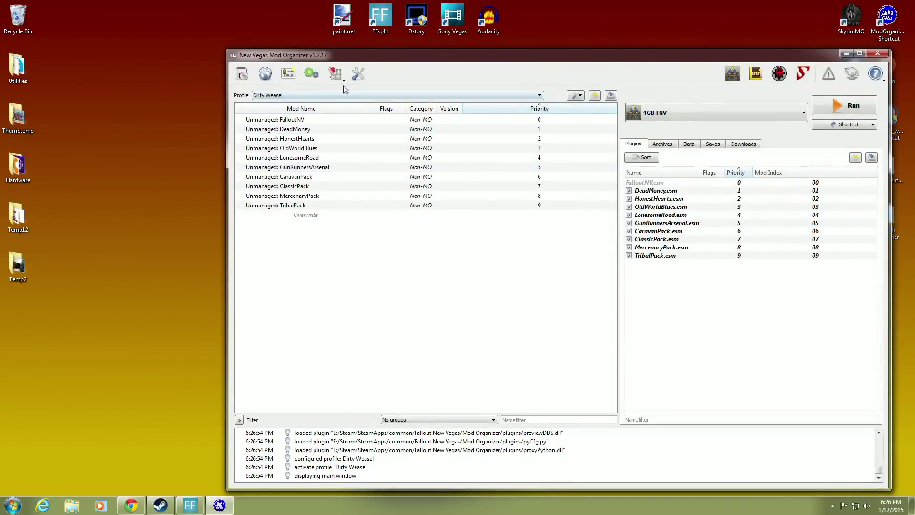
{"action": "left_click", "coordinate": [344, 81]}
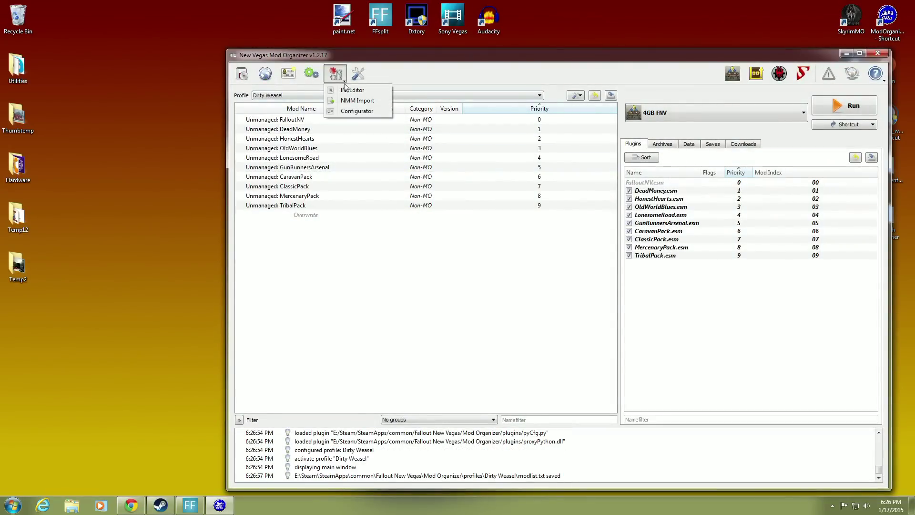
{"action": "left_click", "coordinate": [352, 88]}
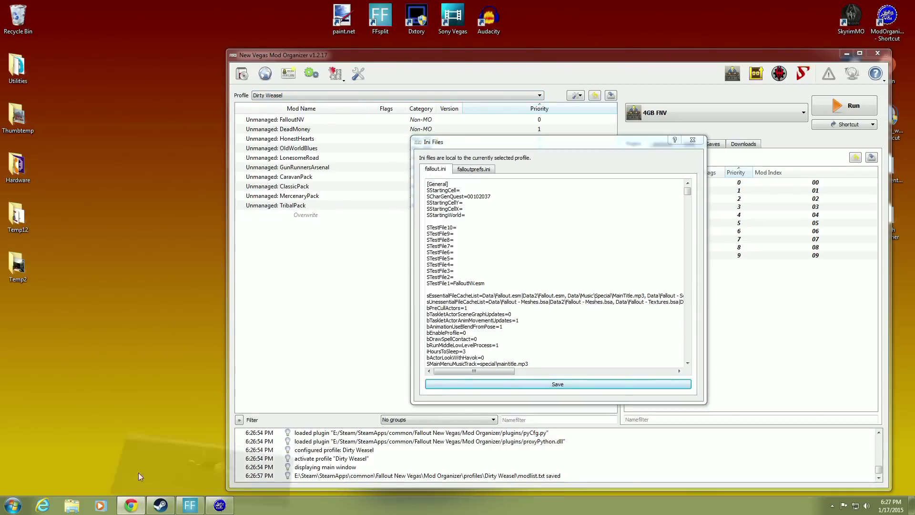
Switch to Chrome and go to the INI Tweaks section of the Fear and Loathing in New Vegas guide.
{"action": "left_click", "coordinate": [131, 505]}
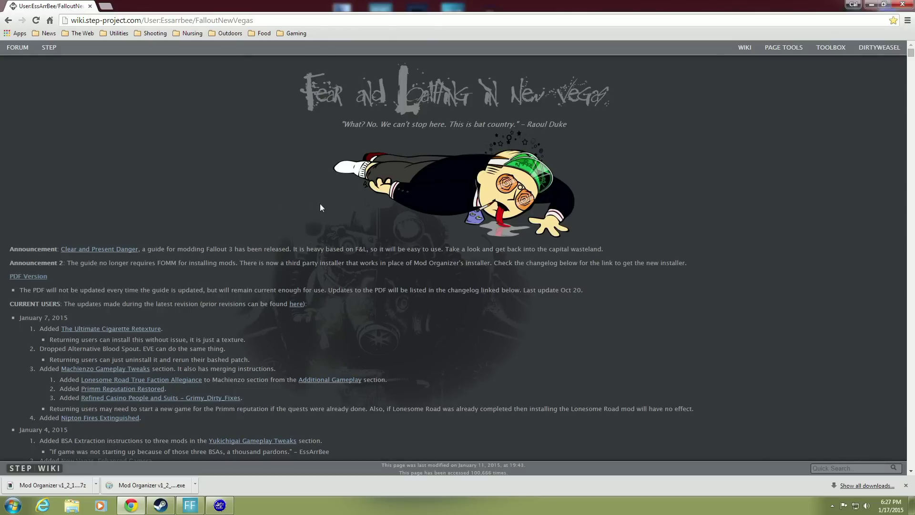
{"action": "scroll", "coordinate": [456, 230], "scroll_direction": "down", "scroll_amount": 9}
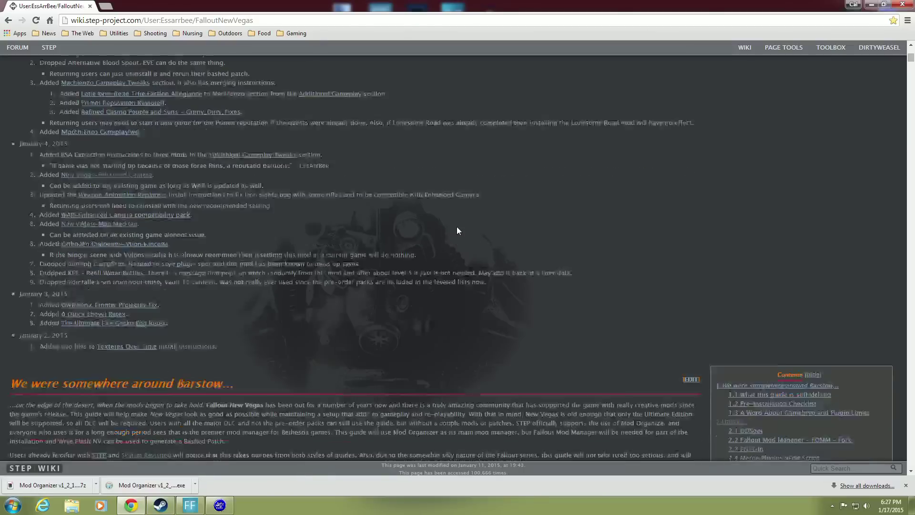
{"action": "scroll", "coordinate": [457, 230], "scroll_direction": "down", "scroll_amount": 2}
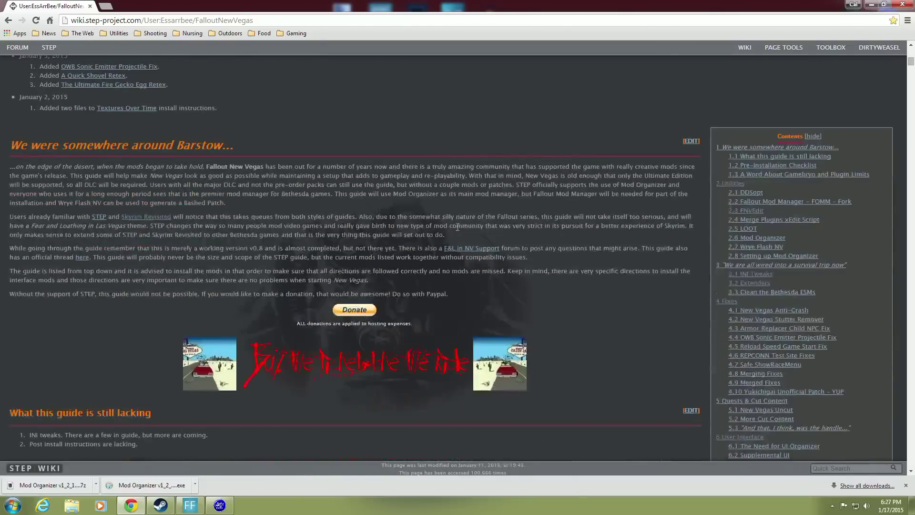
{"action": "left_click", "coordinate": [741, 275]}
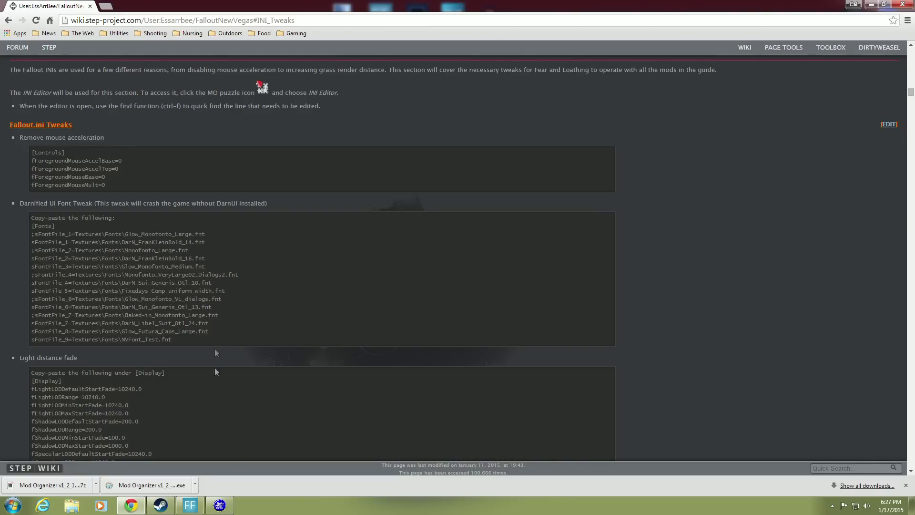
Switch back to Mod Organizer and locate the [Controls] section of fallout.ini.
{"action": "left_click", "coordinate": [219, 505]}
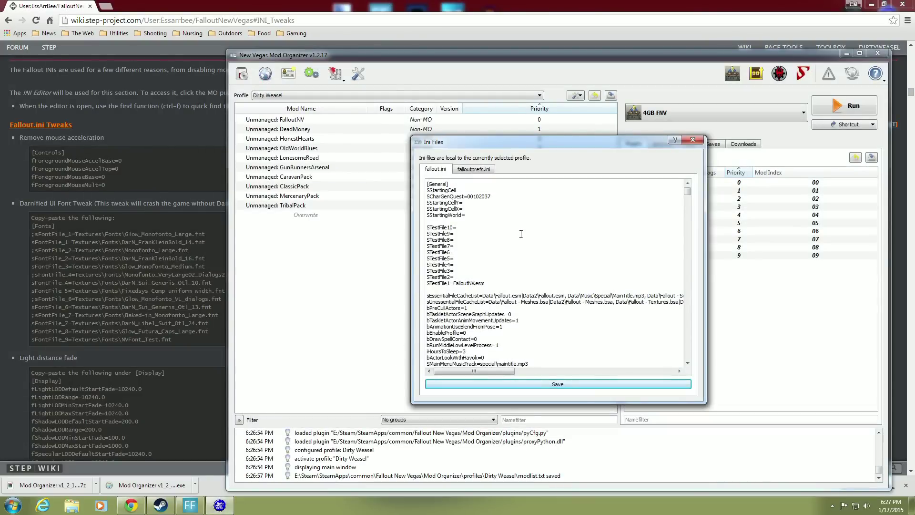
{"action": "scroll", "coordinate": [524, 234], "scroll_direction": "down", "scroll_amount": 20}
{"action": "scroll", "coordinate": [532, 233], "scroll_direction": "down", "scroll_amount": 15}
{"action": "scroll", "coordinate": [532, 236], "scroll_direction": "down", "scroll_amount": 10}
{"action": "scroll", "coordinate": [533, 236], "scroll_direction": "down", "scroll_amount": 2}
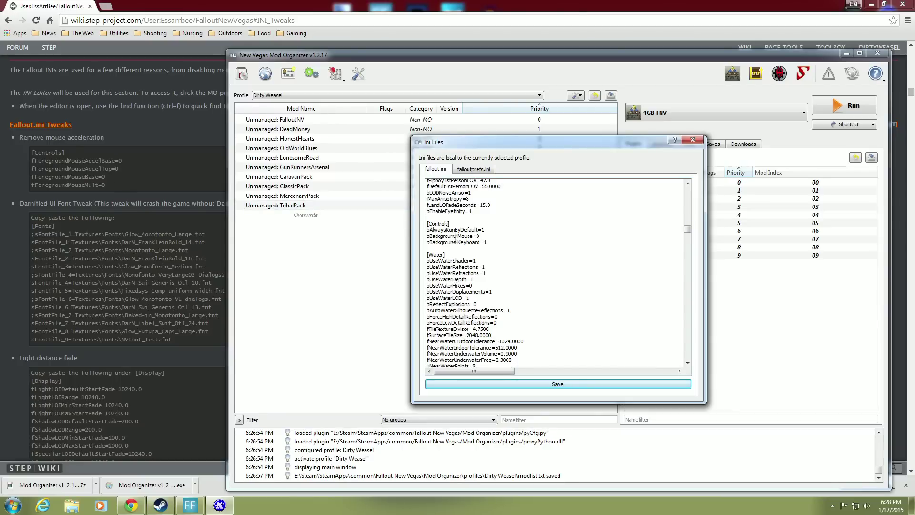
Switch to Chrome and copy the four fForegroundMouse lines from the guide's Remove mouse acceleration tweak.
{"action": "left_click", "coordinate": [154, 189]}
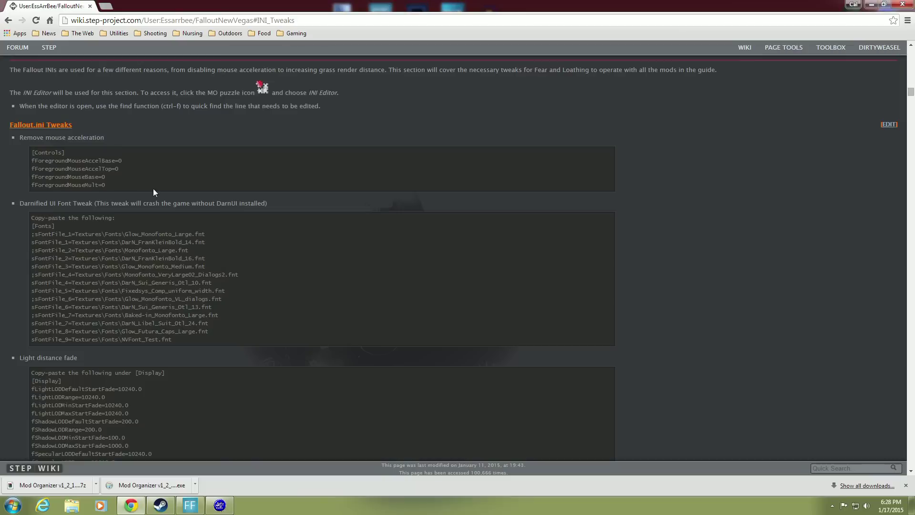
{"action": "left_click_drag", "start_coordinate": [116, 188], "coordinate": [32, 162]}
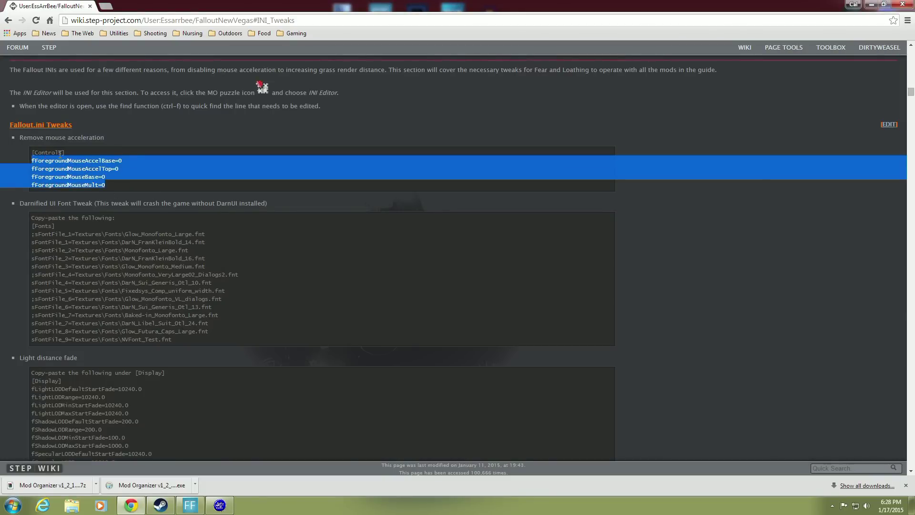
{"action": "right_click", "coordinate": [53, 167]}
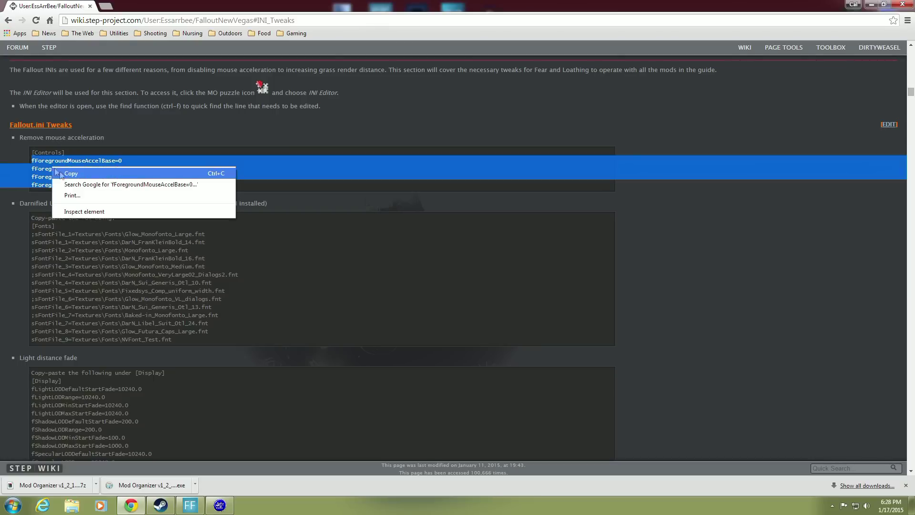
{"action": "left_click", "coordinate": [70, 173]}
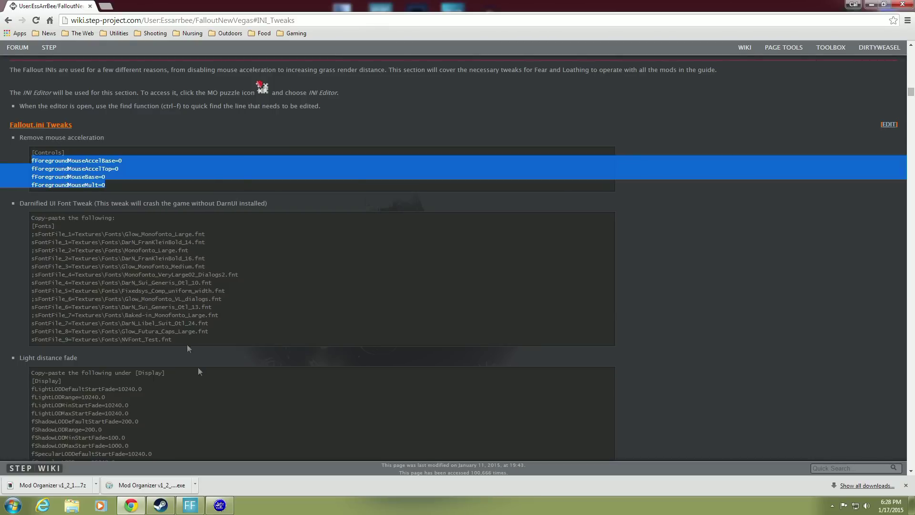
In Mod Organizer, paste the four copied fForegroundMouse lines below bBackground Keyboard=1 under [Controls] in fallout.ini, and save the file.
{"action": "left_click", "coordinate": [219, 505]}
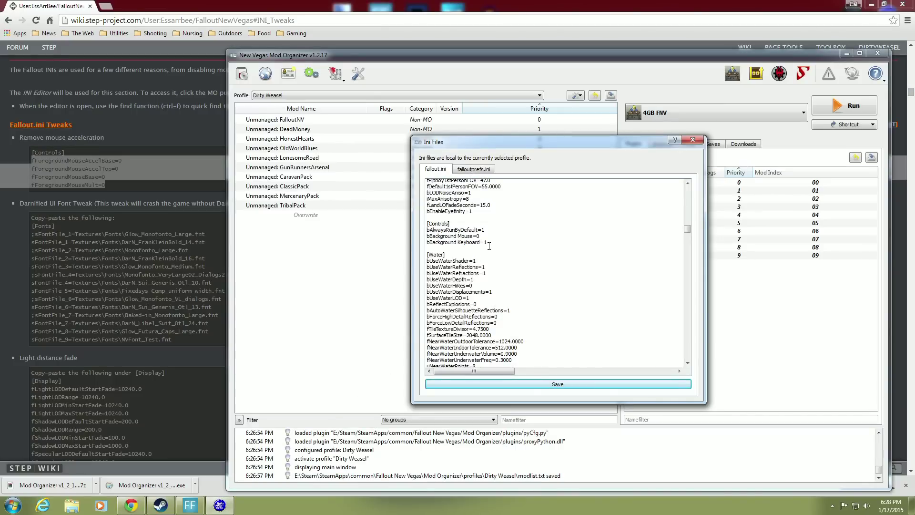
{"action": "key", "text": "Return"}
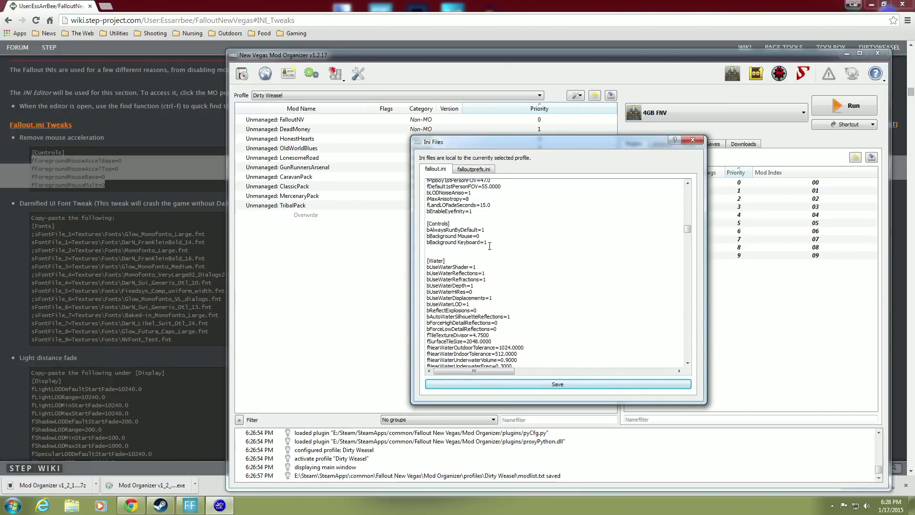
{"action": "right_click", "coordinate": [439, 247]}
{"action": "left_click", "coordinate": [478, 300]}
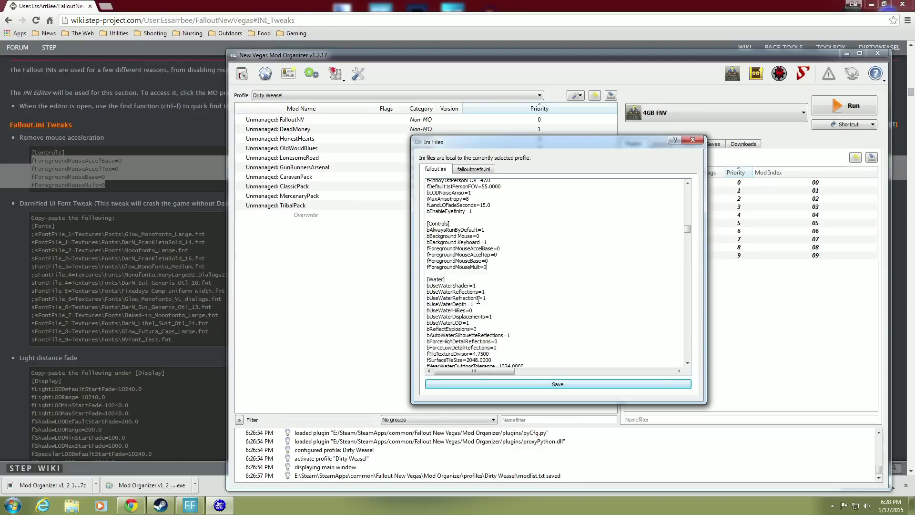
{"action": "left_click", "coordinate": [544, 385]}
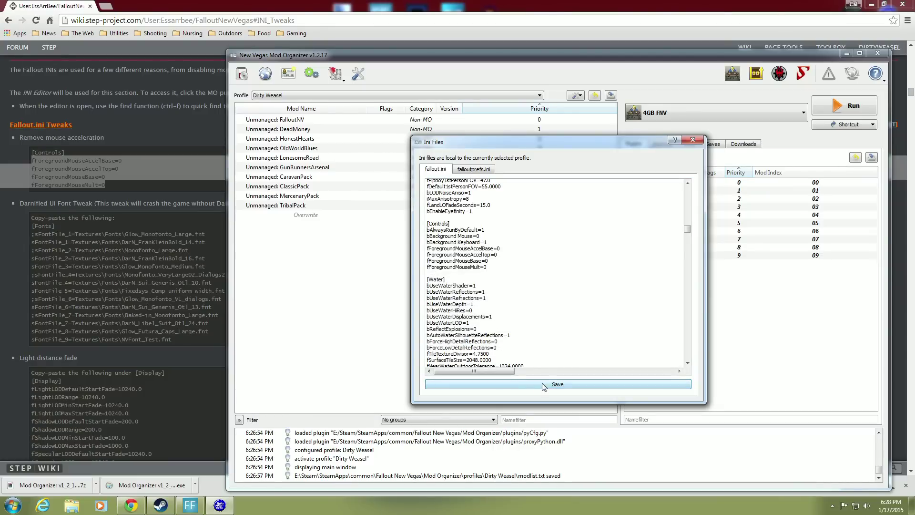
Reopen fallout.ini in the INI Editor and check the mouse acceleration entries under [Controls].
{"action": "left_click", "coordinate": [692, 140]}
{"action": "left_click", "coordinate": [343, 82]}
{"action": "left_click", "coordinate": [351, 90]}
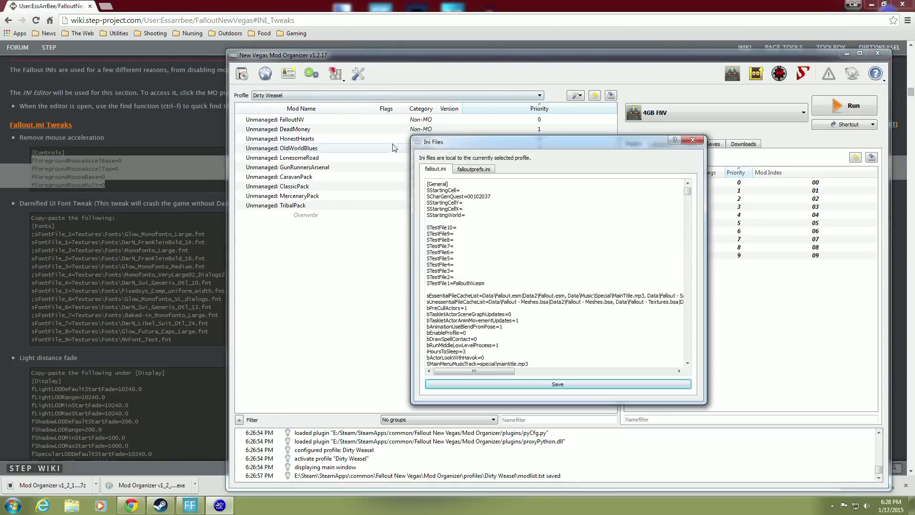
{"action": "scroll", "coordinate": [652, 250], "scroll_direction": "down", "scroll_amount": 20}
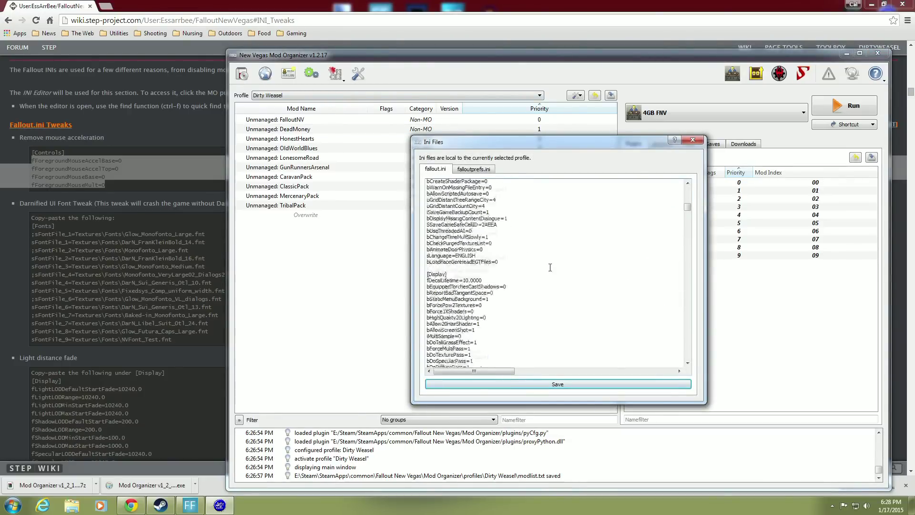
{"action": "scroll", "coordinate": [548, 265], "scroll_direction": "down", "scroll_amount": 20}
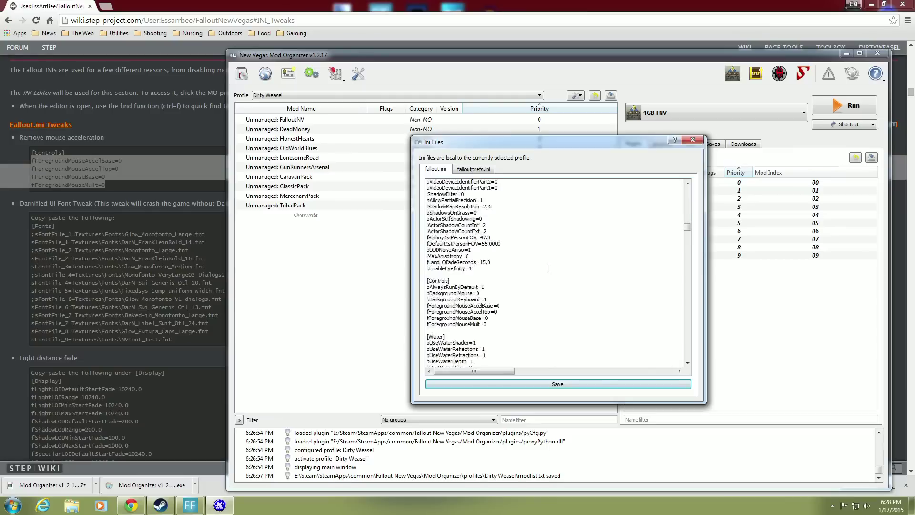
Close the INI Editor, Mod Organizer and the Chrome window.
{"action": "left_click", "coordinate": [693, 140]}
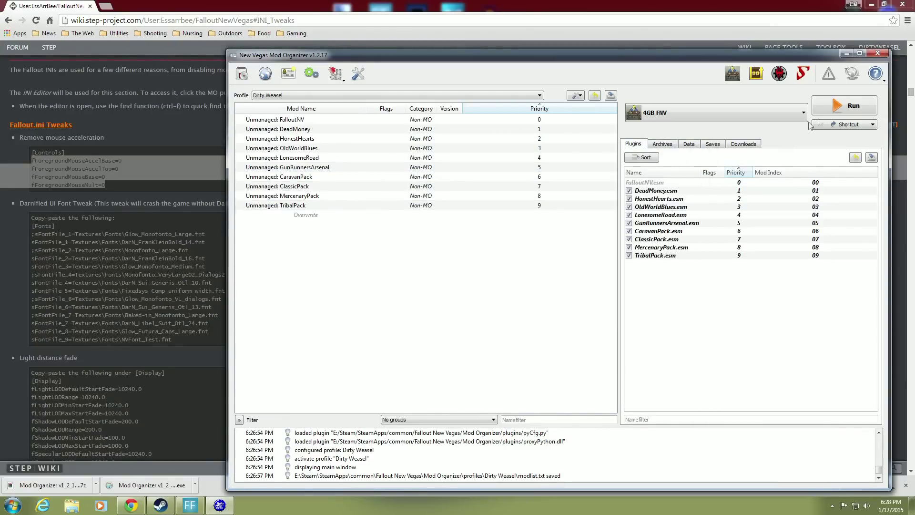
{"action": "left_click", "coordinate": [877, 53]}
{"action": "left_click", "coordinate": [902, 6]}
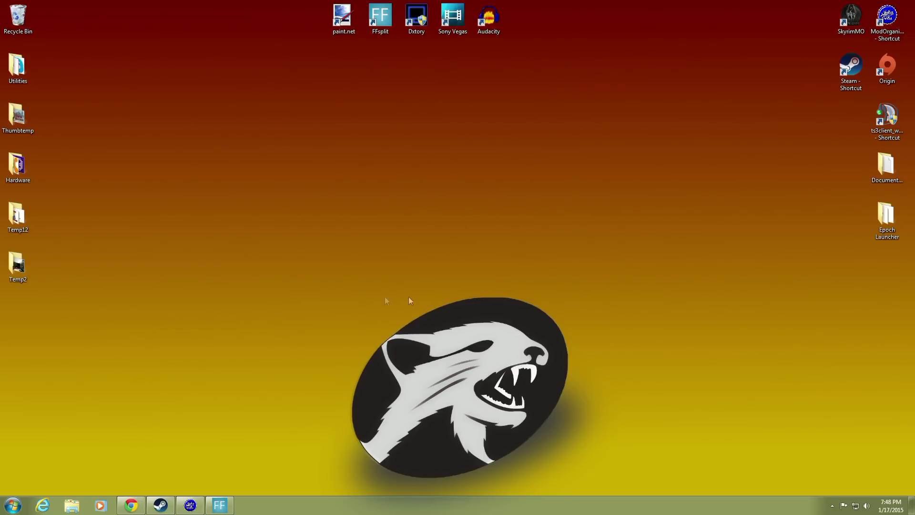
Bring up the Mod Organizer window, and switch to Chrome's NVAC - New Vegas Anti Crash page on Nexus Mods.
{"action": "mouse_move", "coordinate": [190, 504]}
{"action": "left_click", "coordinate": [216, 461]}
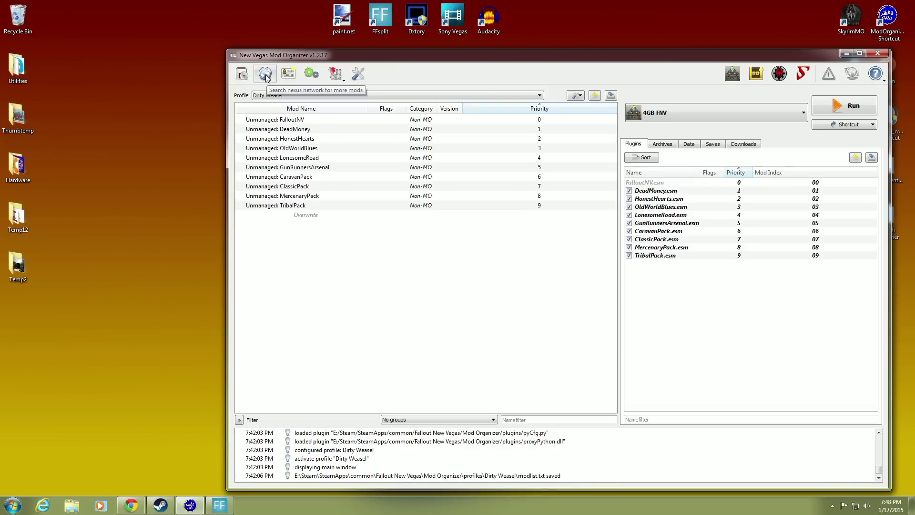
{"action": "left_click", "coordinate": [134, 503]}
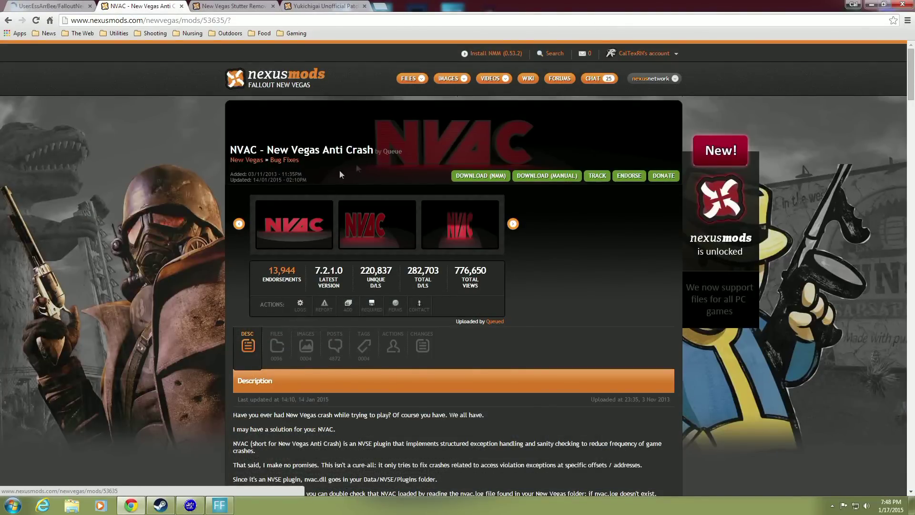
Examine the NVAC mod's description, log letter codes and changelog.
{"action": "scroll", "coordinate": [216, 235], "scroll_direction": "down", "scroll_amount": 5}
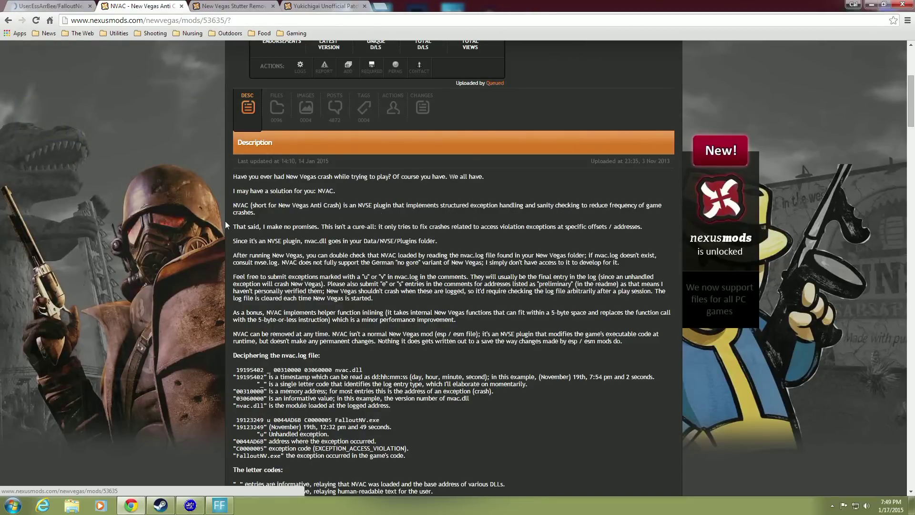
{"action": "scroll", "coordinate": [226, 223], "scroll_direction": "up", "scroll_amount": 3}
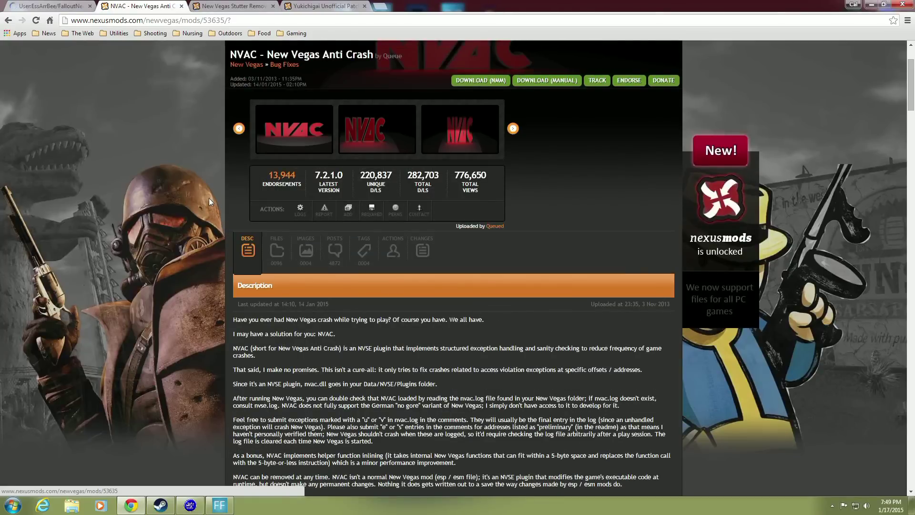
{"action": "scroll", "coordinate": [209, 197], "scroll_direction": "up", "scroll_amount": 2}
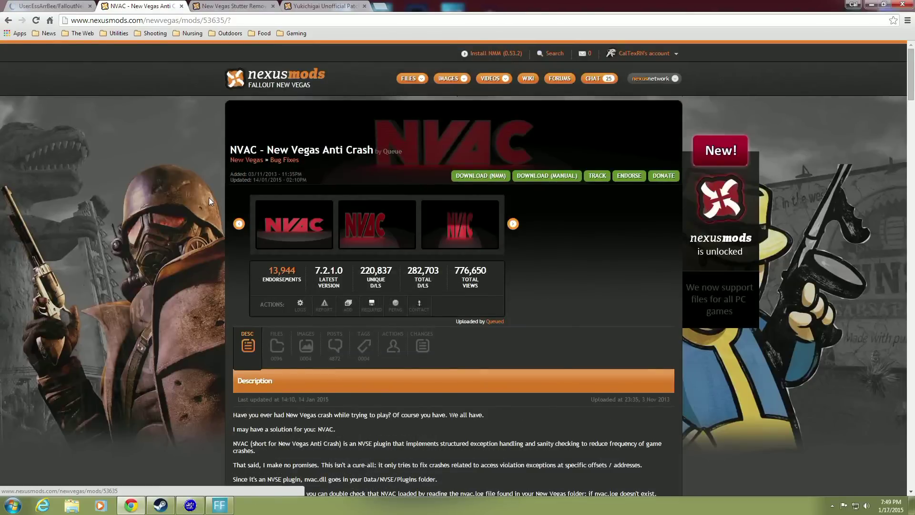
{"action": "scroll", "coordinate": [209, 197], "scroll_direction": "down", "scroll_amount": 1}
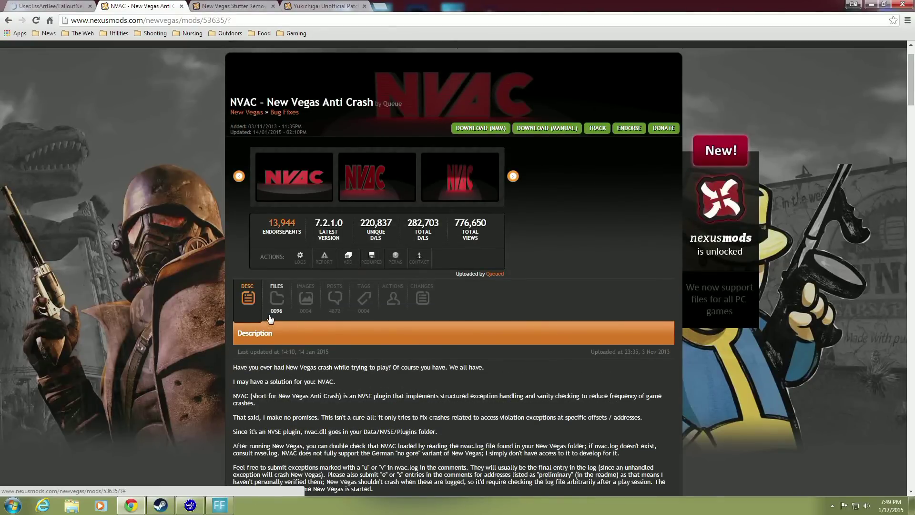
{"action": "scroll", "coordinate": [217, 315], "scroll_direction": "down", "scroll_amount": 6}
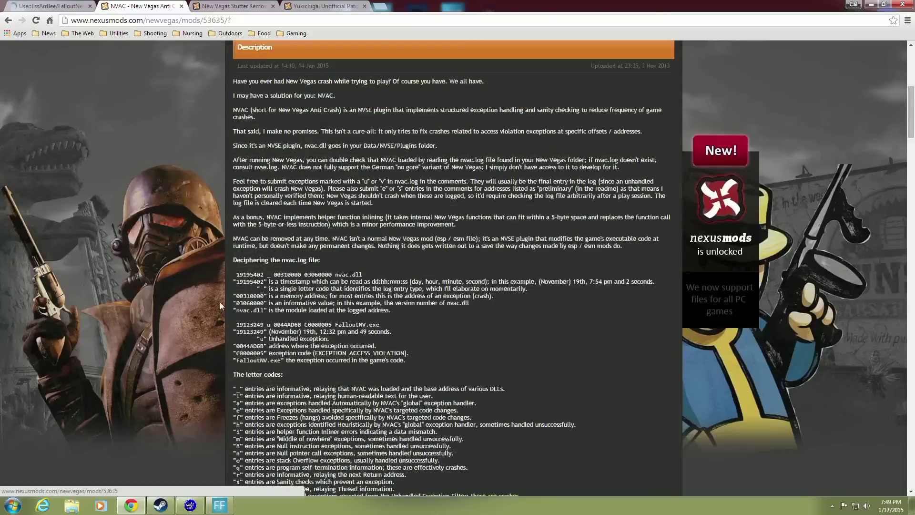
{"action": "scroll", "coordinate": [219, 302], "scroll_direction": "down", "scroll_amount": 2}
{"action": "scroll", "coordinate": [216, 228], "scroll_direction": "down", "scroll_amount": 5}
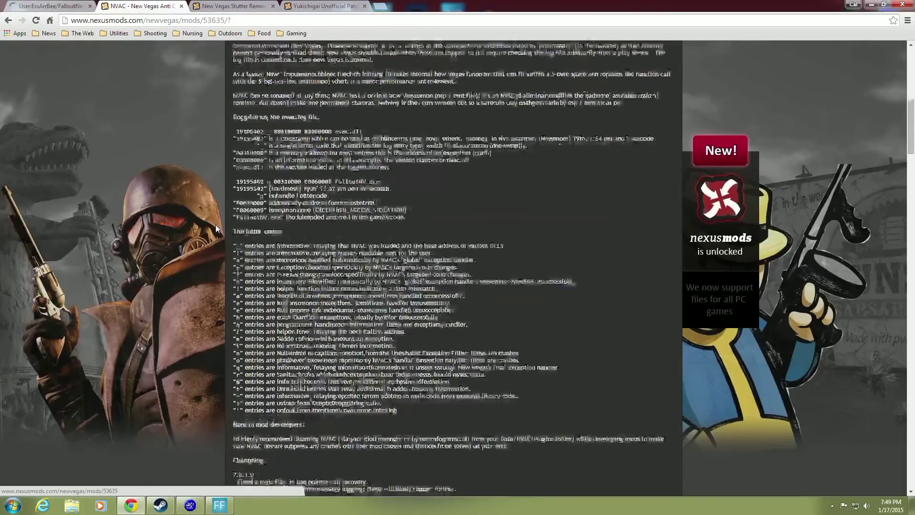
{"action": "scroll", "coordinate": [216, 225], "scroll_direction": "down", "scroll_amount": 3}
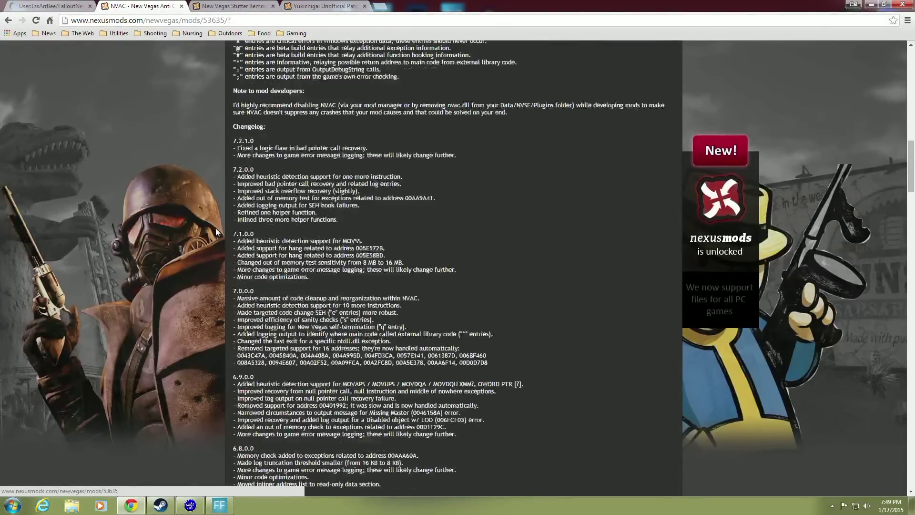
{"action": "scroll", "coordinate": [216, 228], "scroll_direction": "up", "scroll_amount": 5}
{"action": "scroll", "coordinate": [216, 225], "scroll_direction": "up", "scroll_amount": 15}
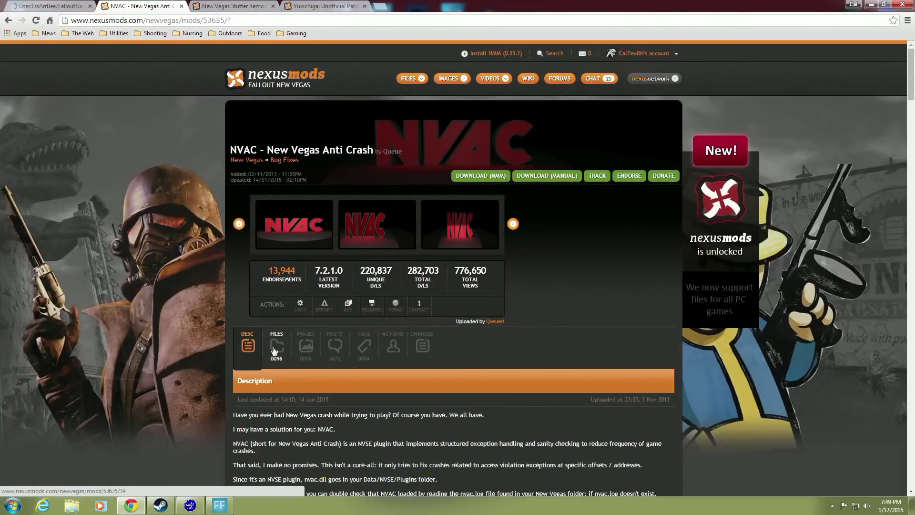
Download the NVAC - New Vegas Anti Crash main file, version 7.2.1.0, with the manager and check it among Mod Organizer's downloads.
{"action": "left_click", "coordinate": [270, 352]}
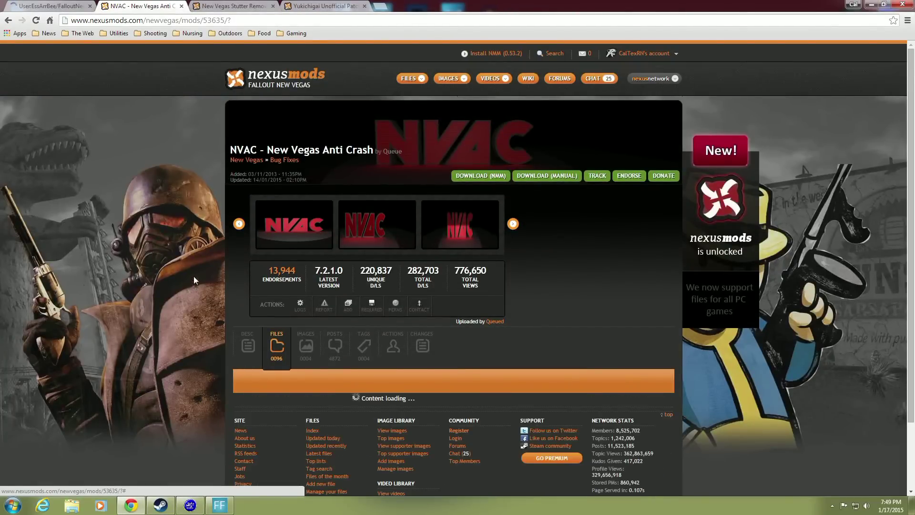
{"action": "scroll", "coordinate": [193, 276], "scroll_direction": "down", "scroll_amount": 4}
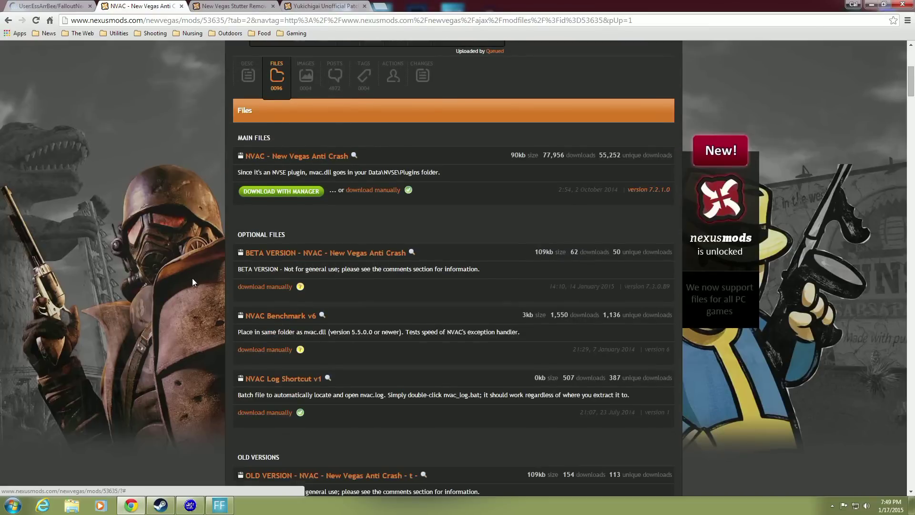
{"action": "scroll", "coordinate": [196, 264], "scroll_direction": "down", "scroll_amount": 1}
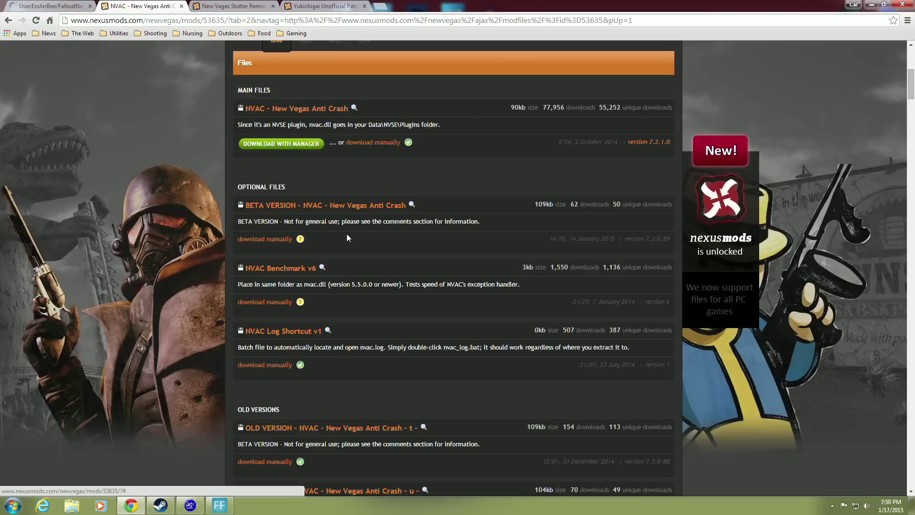
{"action": "scroll", "coordinate": [326, 189], "scroll_direction": "up", "scroll_amount": 2}
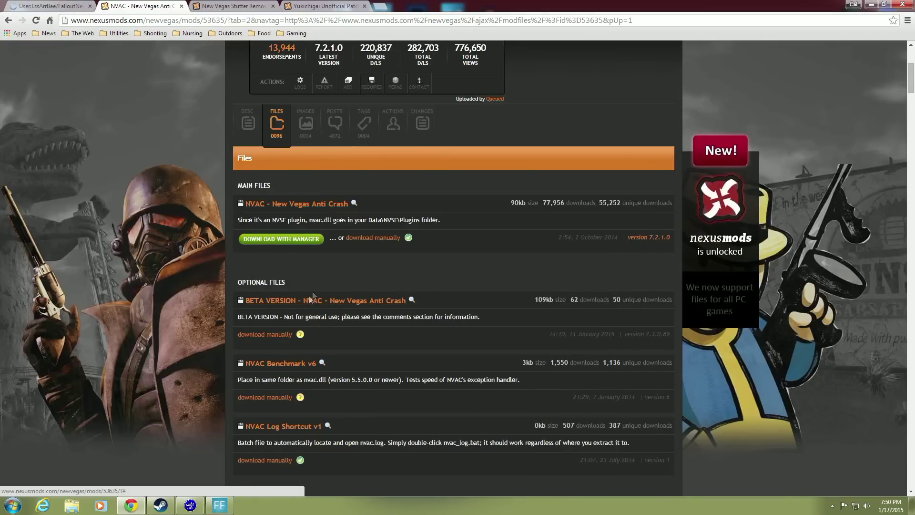
{"action": "left_click", "coordinate": [279, 239]}
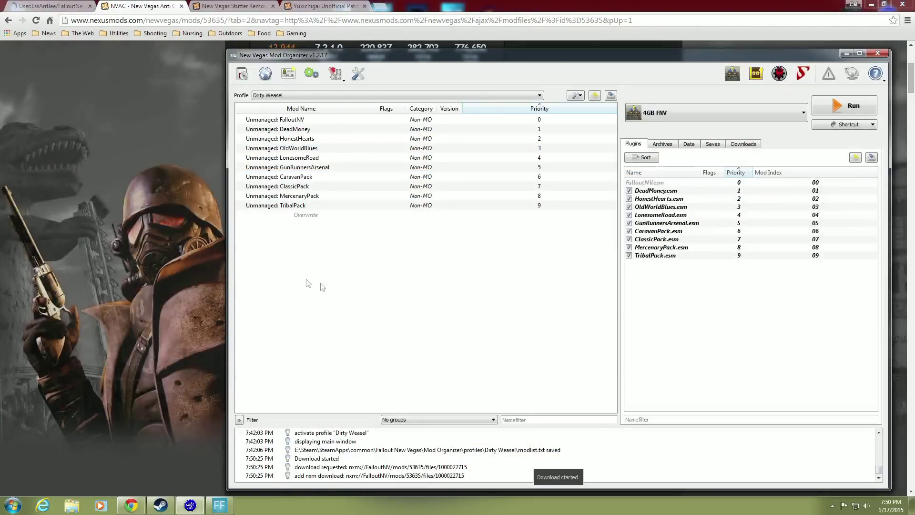
{"action": "left_click", "coordinate": [742, 143]}
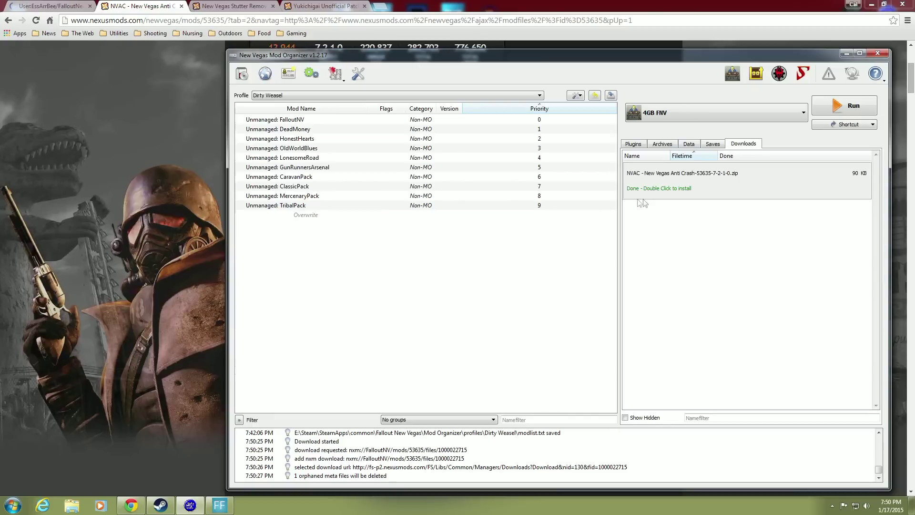
{"action": "left_click", "coordinate": [847, 53]}
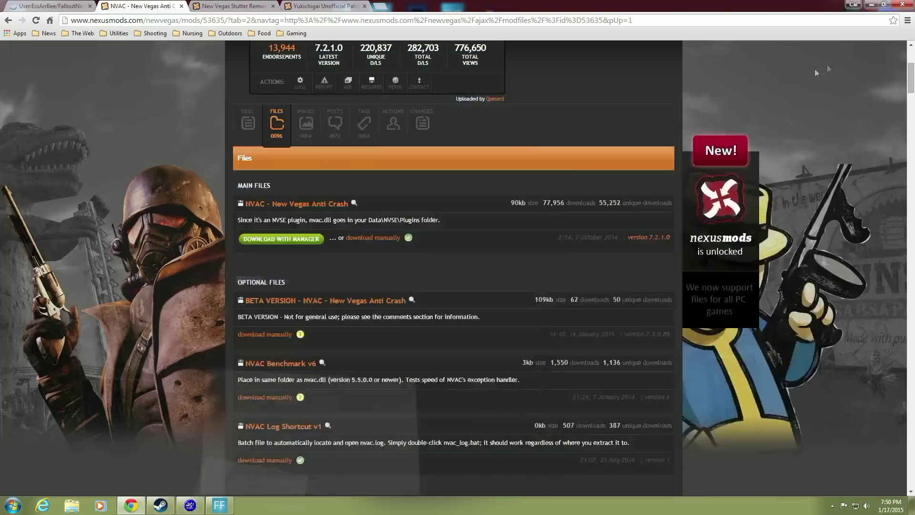
Examine the New Vegas Stutter Remover description in Chrome, including its requirements, settings adjustments and installation notes.
{"action": "left_click", "coordinate": [227, 7]}
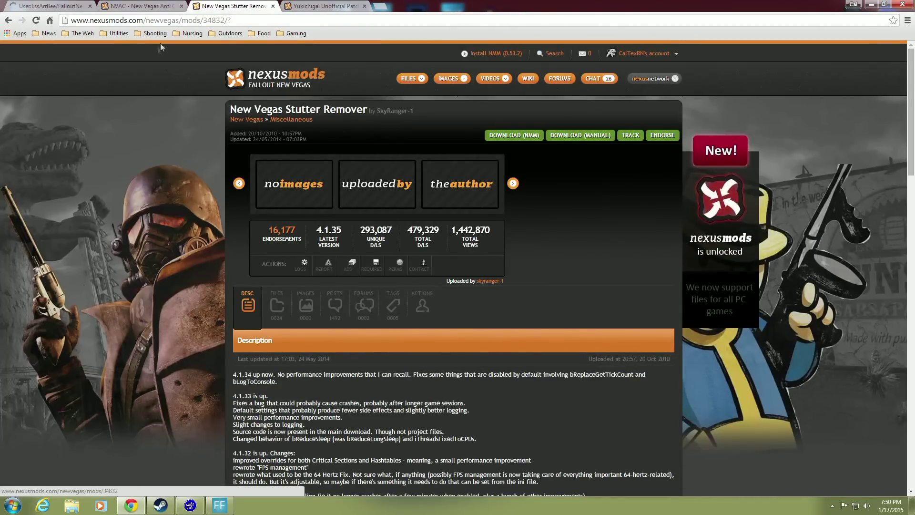
{"action": "left_click", "coordinate": [115, 7]}
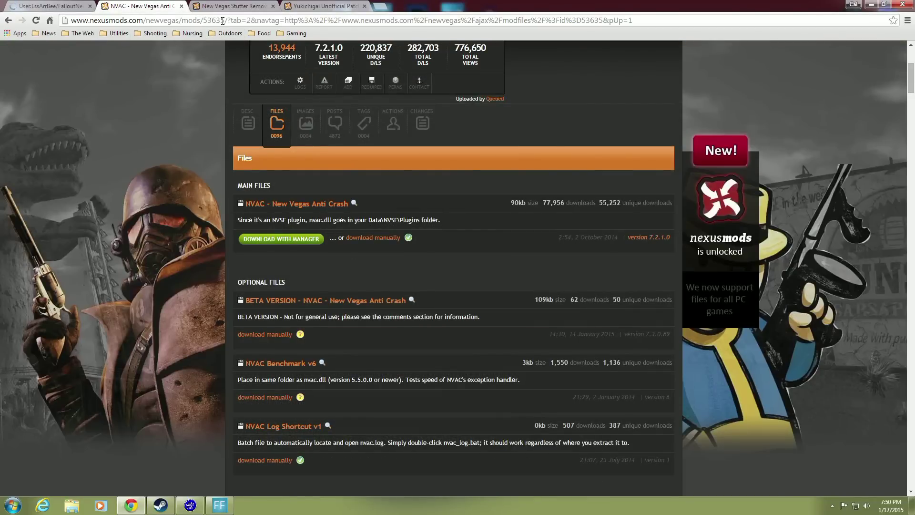
{"action": "left_click", "coordinate": [226, 6]}
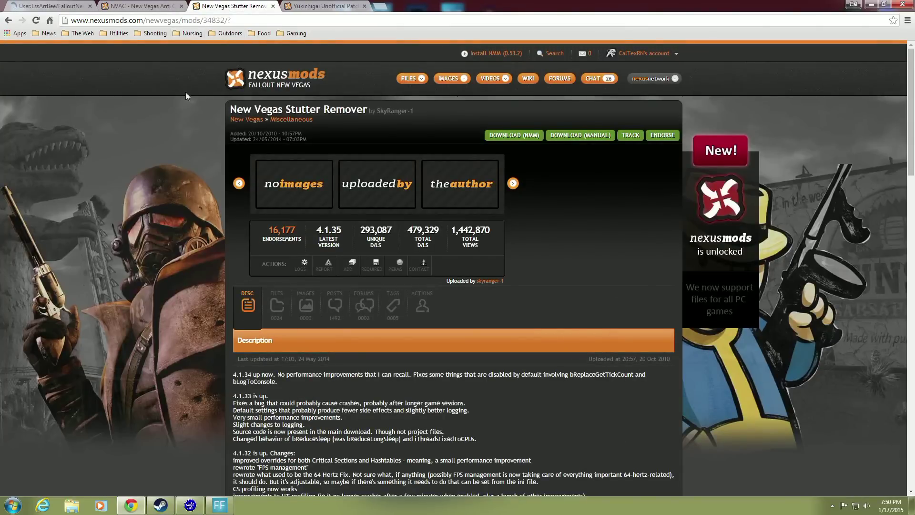
{"action": "scroll", "coordinate": [228, 195], "scroll_direction": "down", "scroll_amount": 5}
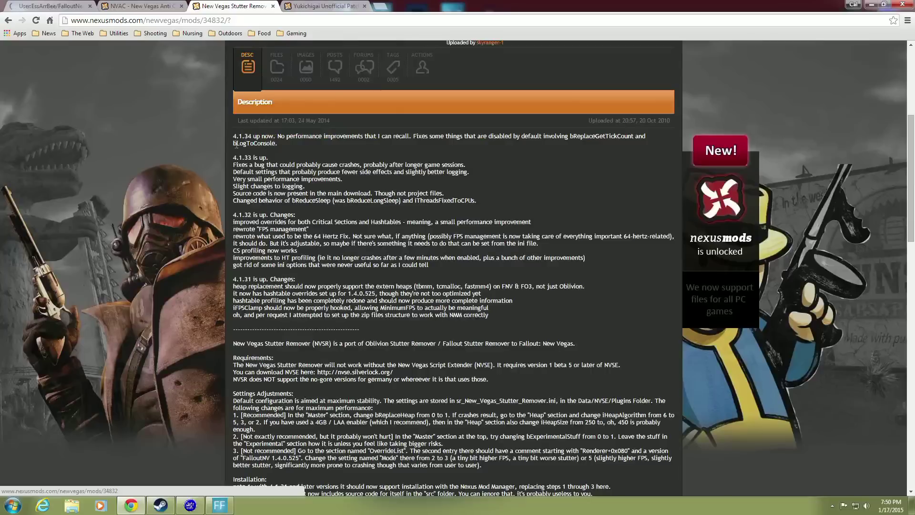
{"action": "scroll", "coordinate": [242, 162], "scroll_direction": "down", "scroll_amount": 1}
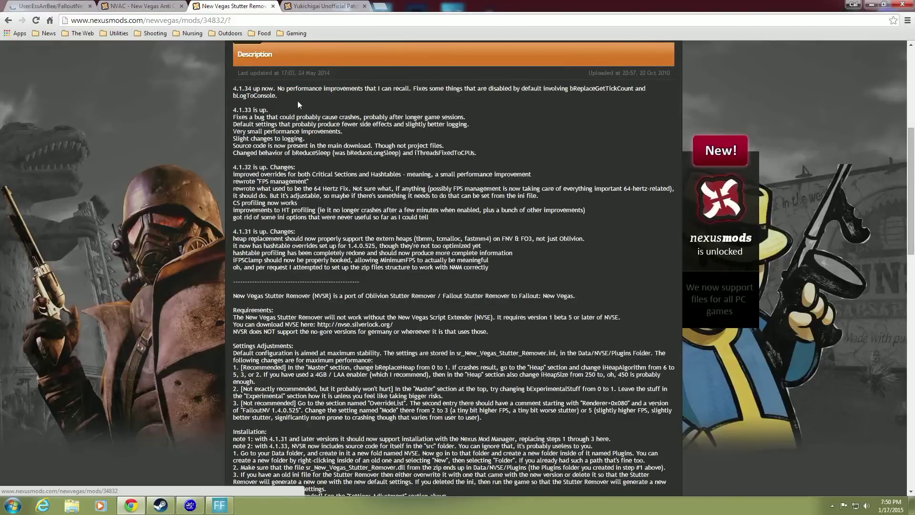
{"action": "scroll", "coordinate": [240, 195], "scroll_direction": "down", "scroll_amount": 3}
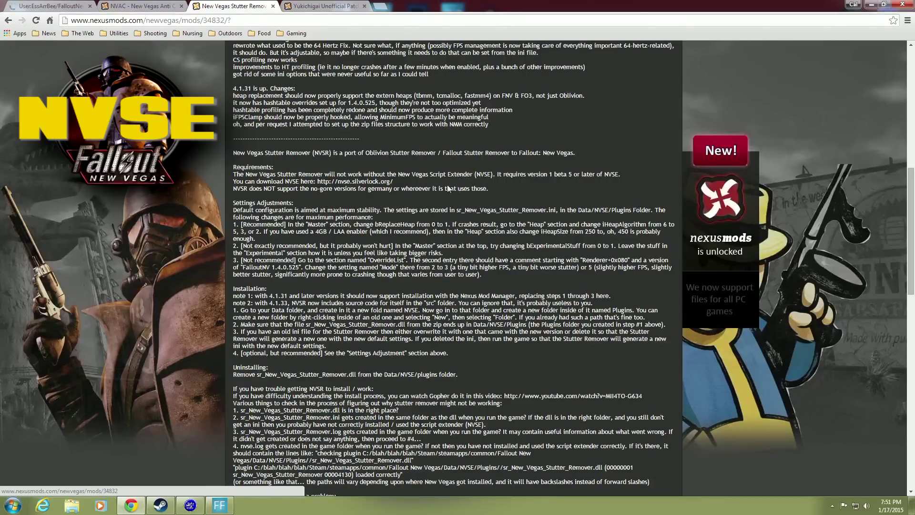
{"action": "scroll", "coordinate": [341, 202], "scroll_direction": "up", "scroll_amount": 4}
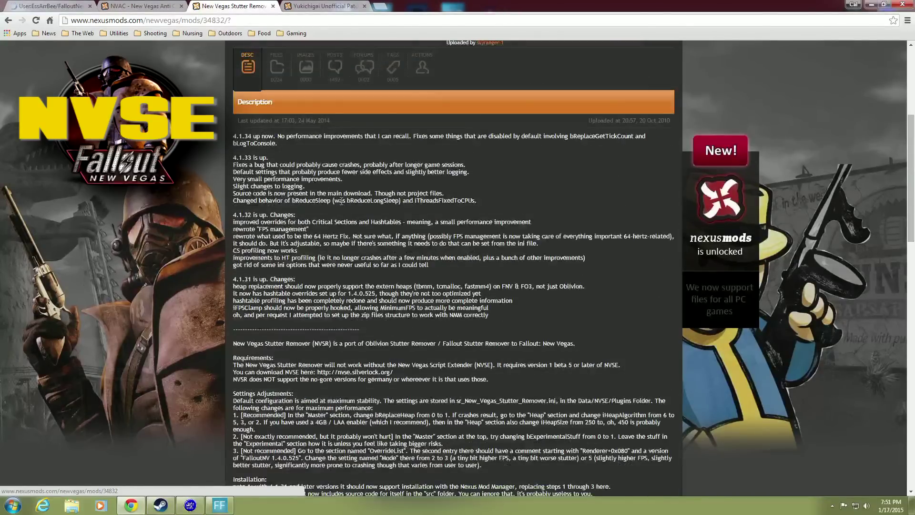
{"action": "scroll", "coordinate": [341, 202], "scroll_direction": "up", "scroll_amount": 3}
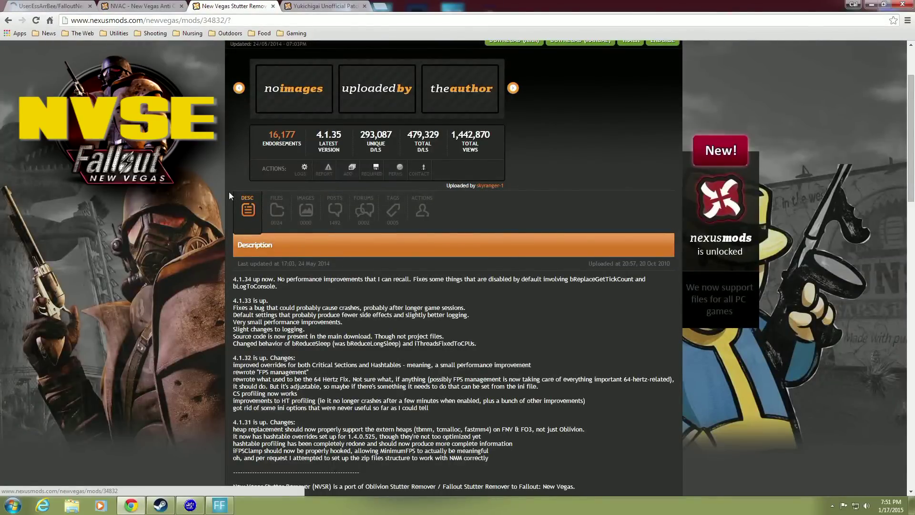
{"action": "scroll", "coordinate": [227, 189], "scroll_direction": "up", "scroll_amount": 2}
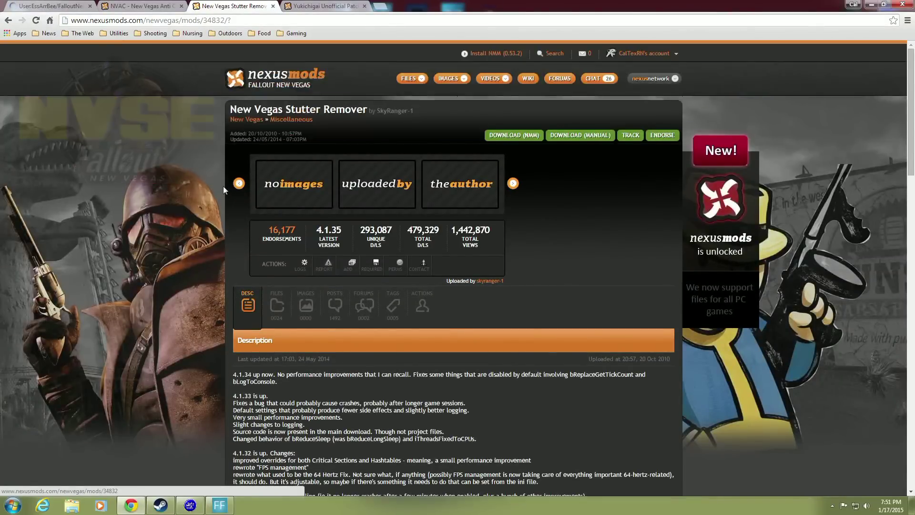
Download the main file NVSR_4-1-36 with the manager and check it among Mod Organizer's downloads.
{"action": "left_click", "coordinate": [276, 305]}
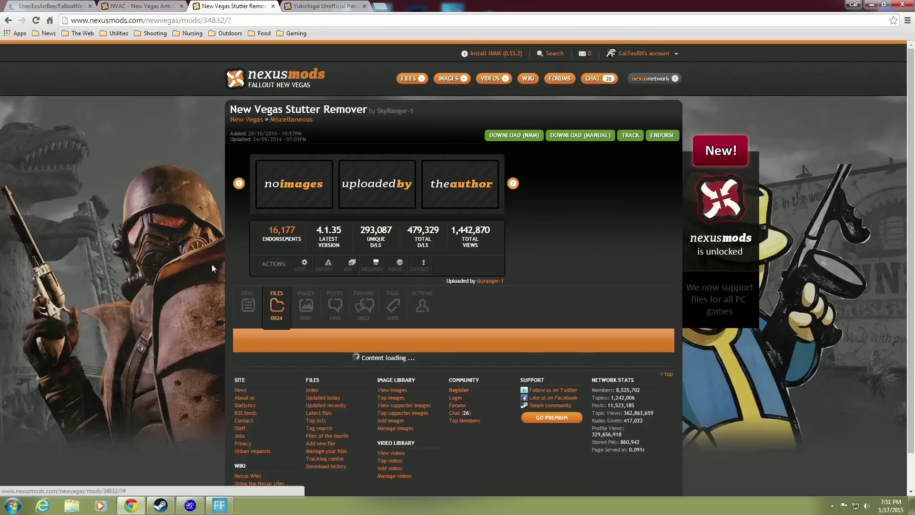
{"action": "scroll", "coordinate": [212, 261], "scroll_direction": "down", "scroll_amount": 4}
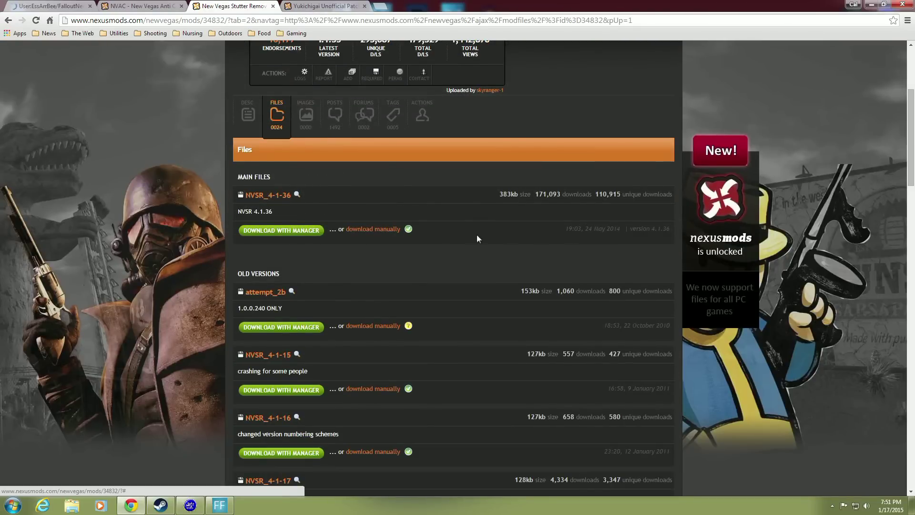
{"action": "left_click", "coordinate": [280, 231]}
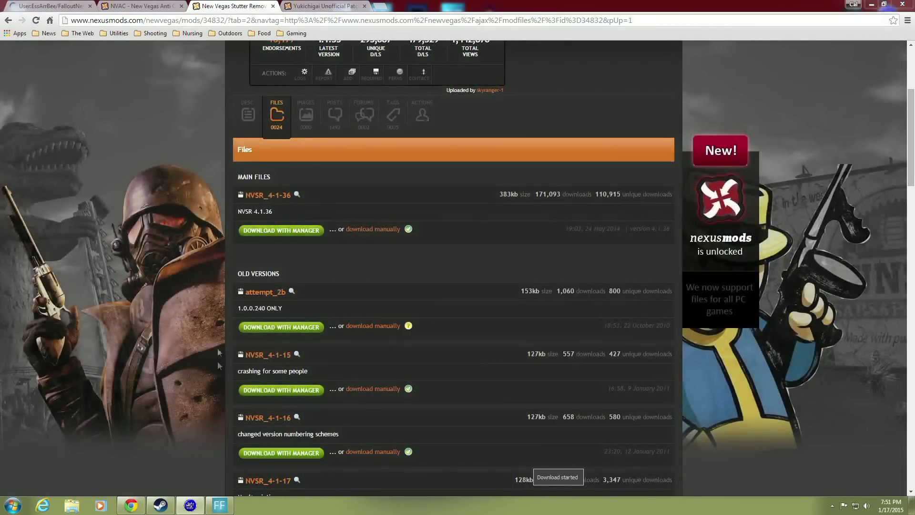
{"action": "mouse_move", "coordinate": [169, 506]}
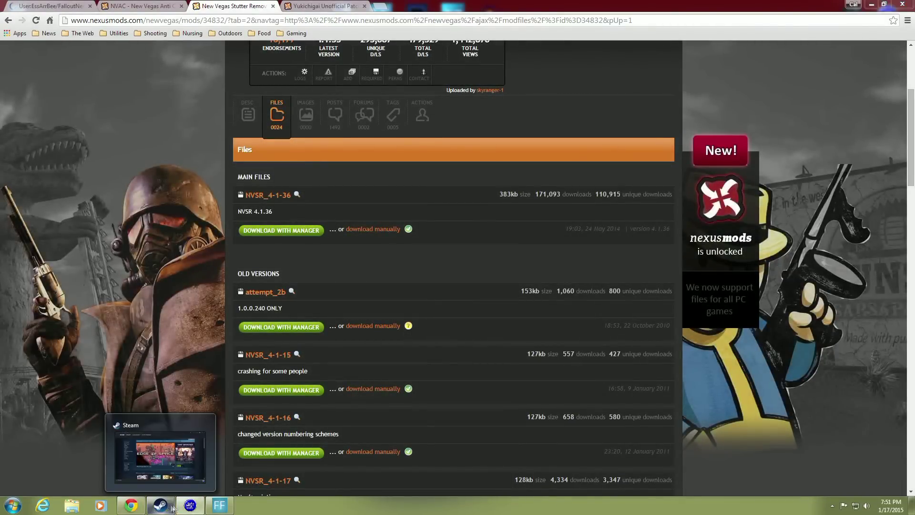
{"action": "left_click", "coordinate": [189, 505]}
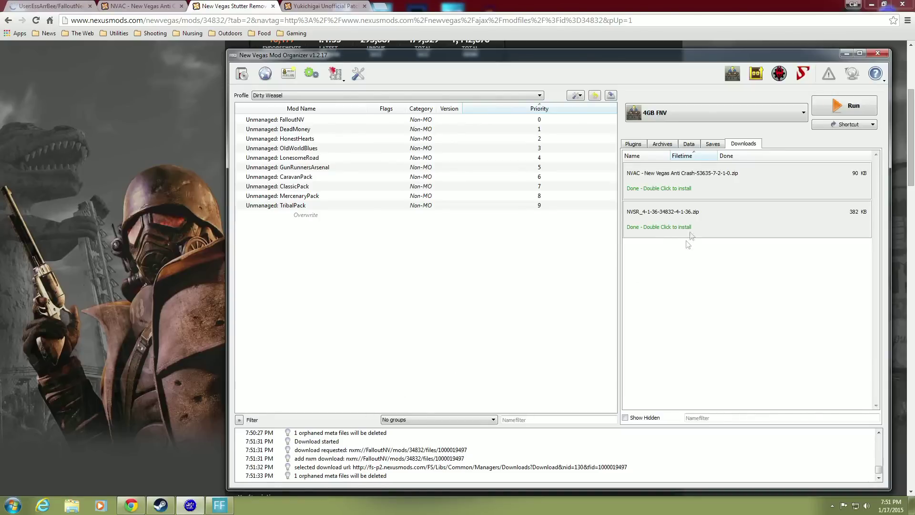
{"action": "left_click", "coordinate": [846, 54]}
Examine the Yukichigai Unofficial Patch description in Chrome, including what it fixes, what it leaves out and its compatibility notes.
{"action": "left_click", "coordinate": [328, 6]}
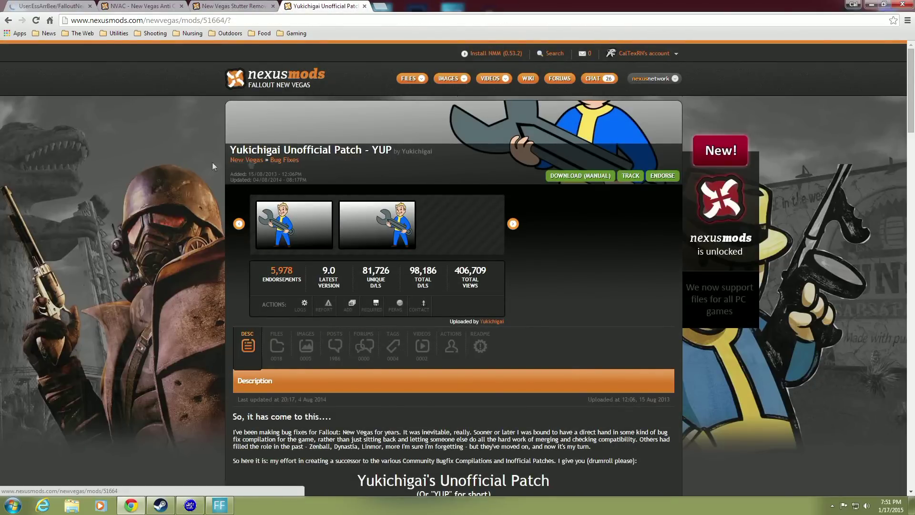
{"action": "scroll", "coordinate": [202, 203], "scroll_direction": "down", "scroll_amount": 3}
{"action": "scroll", "coordinate": [204, 204], "scroll_direction": "down", "scroll_amount": 3}
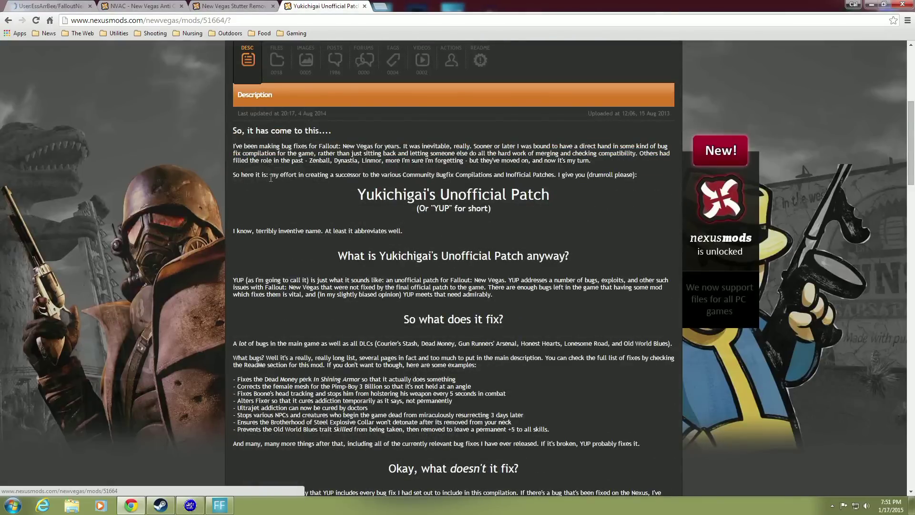
{"action": "scroll", "coordinate": [244, 187], "scroll_direction": "down", "scroll_amount": 4}
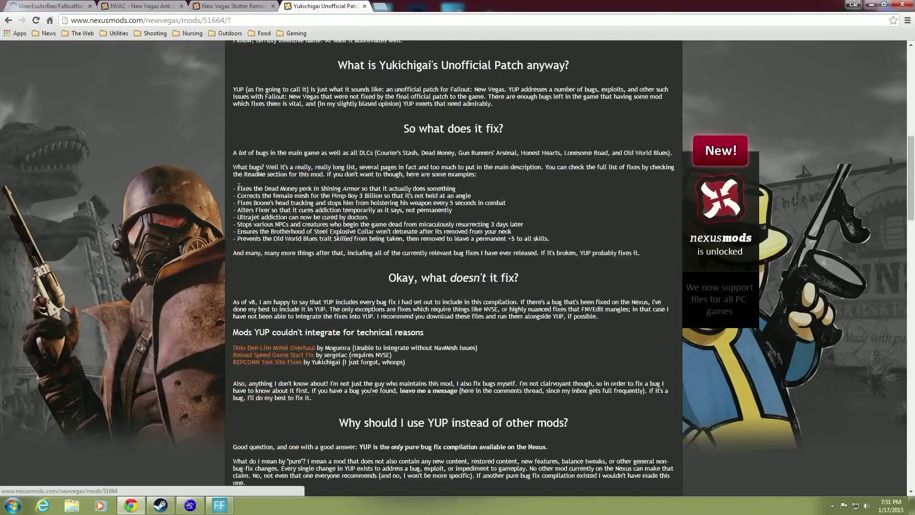
{"action": "scroll", "coordinate": [238, 187], "scroll_direction": "down", "scroll_amount": 3}
{"action": "scroll", "coordinate": [225, 195], "scroll_direction": "down", "scroll_amount": 4}
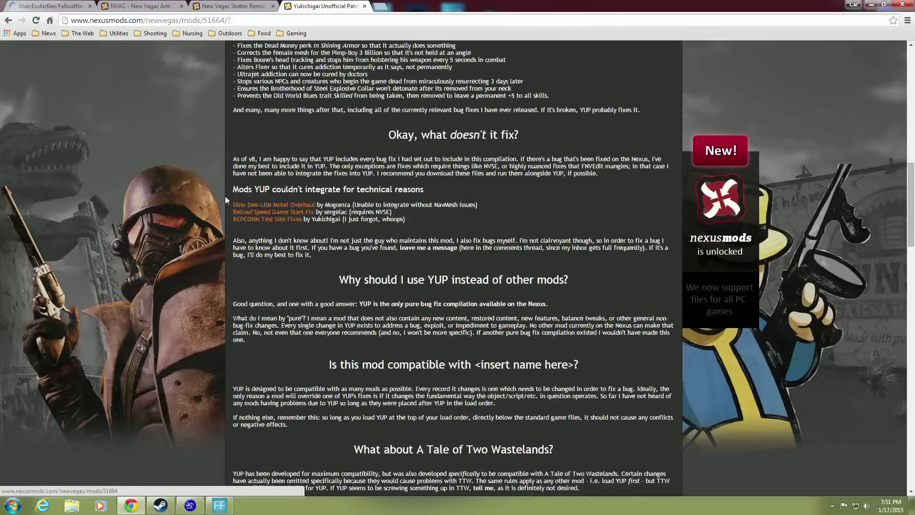
{"action": "scroll", "coordinate": [225, 196], "scroll_direction": "up", "scroll_amount": 12}
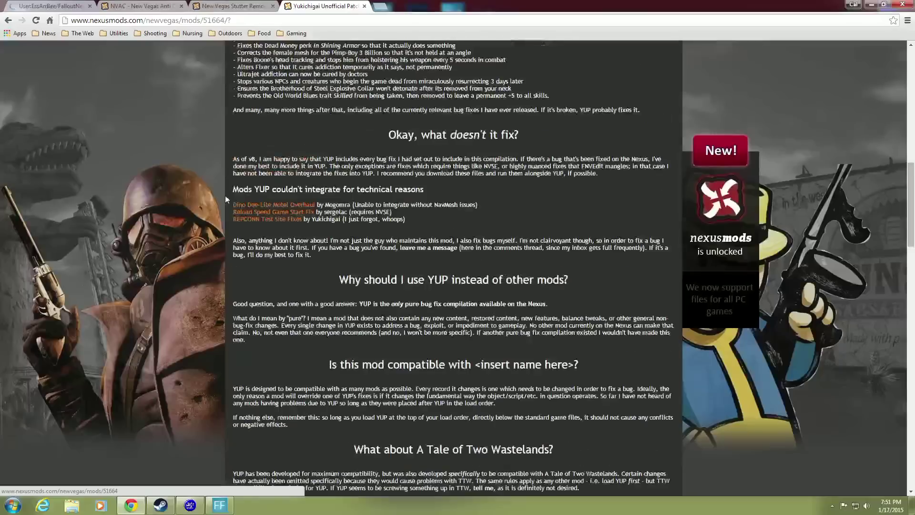
{"action": "scroll", "coordinate": [218, 192], "scroll_direction": "up", "scroll_amount": 5}
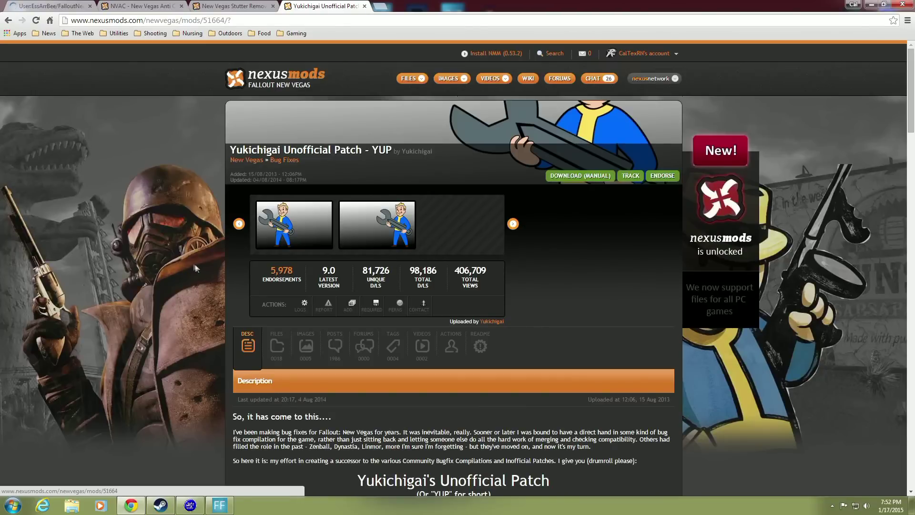
{"action": "scroll", "coordinate": [190, 296], "scroll_direction": "down", "scroll_amount": 3}
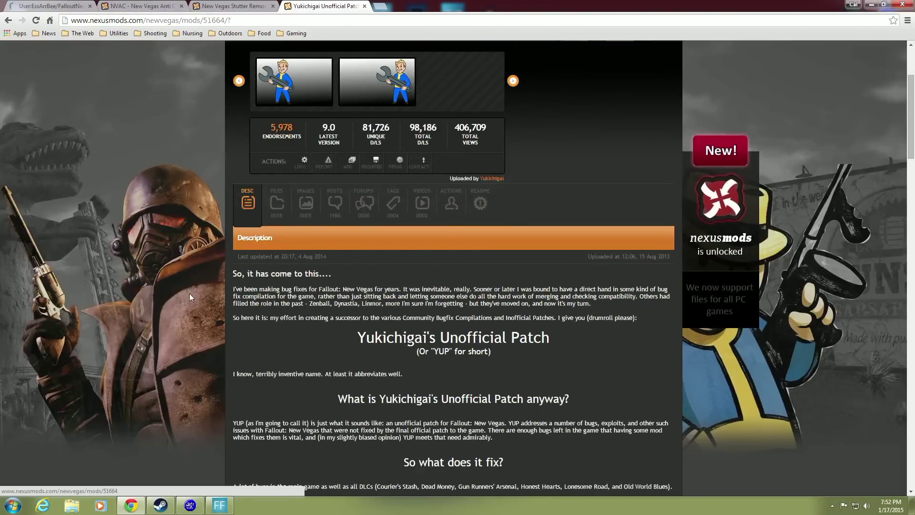
{"action": "scroll", "coordinate": [190, 293], "scroll_direction": "up", "scroll_amount": 3}
{"action": "scroll", "coordinate": [190, 293], "scroll_direction": "down", "scroll_amount": 2}
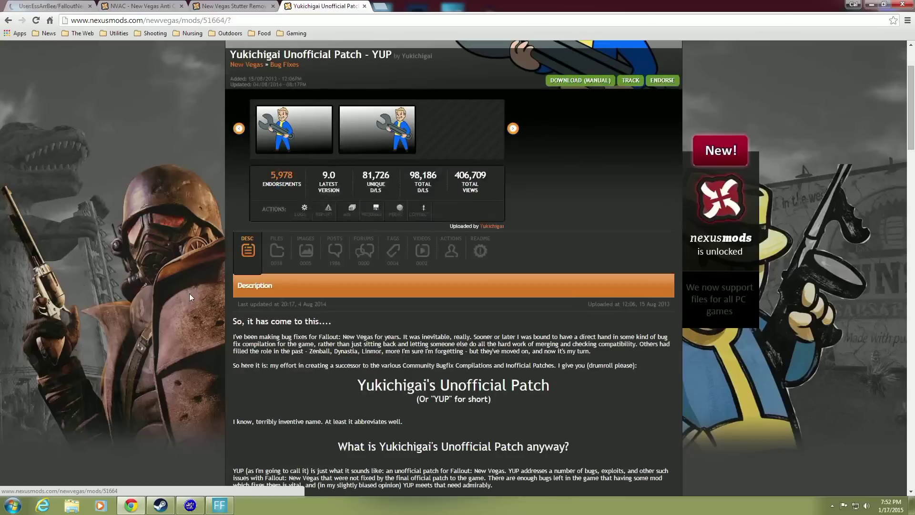
Examine the YUP mod's available files, comparing the main all-DLC packages with the optional individual ESMs.
{"action": "left_click", "coordinate": [276, 254]}
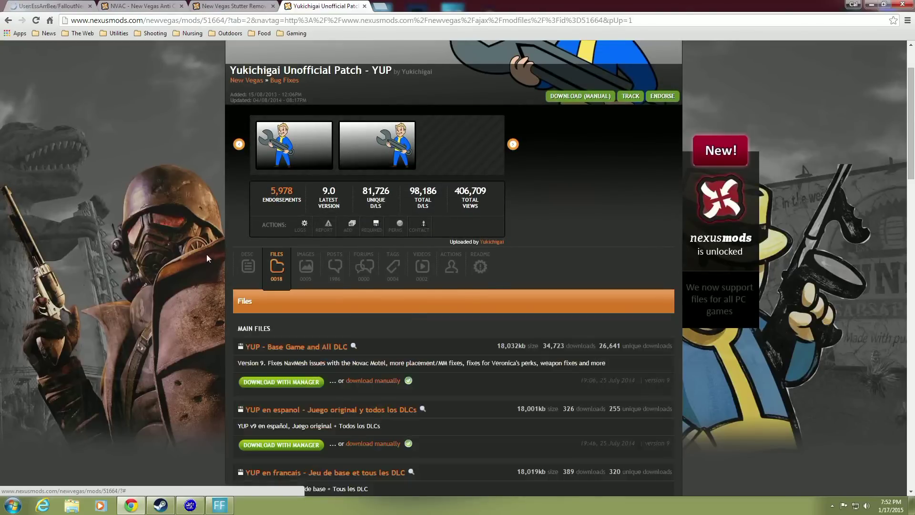
{"action": "scroll", "coordinate": [206, 255], "scroll_direction": "down", "scroll_amount": 3}
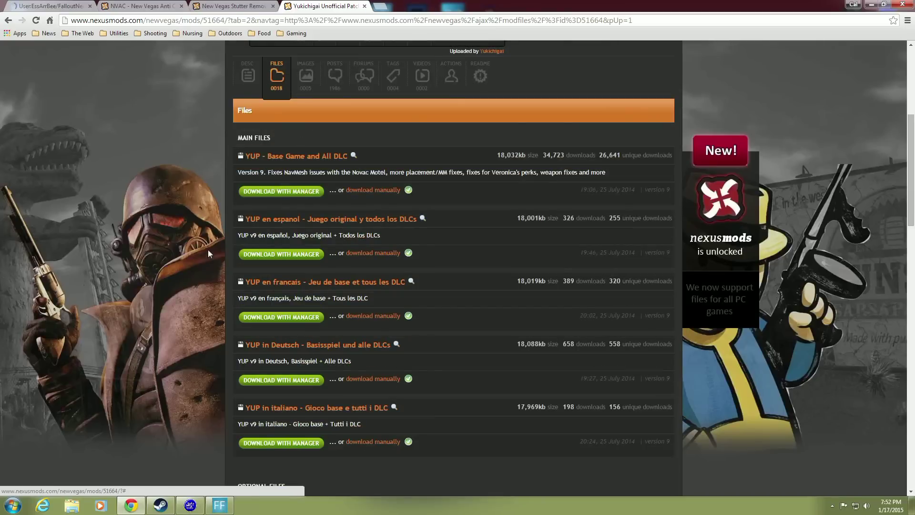
{"action": "scroll", "coordinate": [208, 249], "scroll_direction": "down", "scroll_amount": 1}
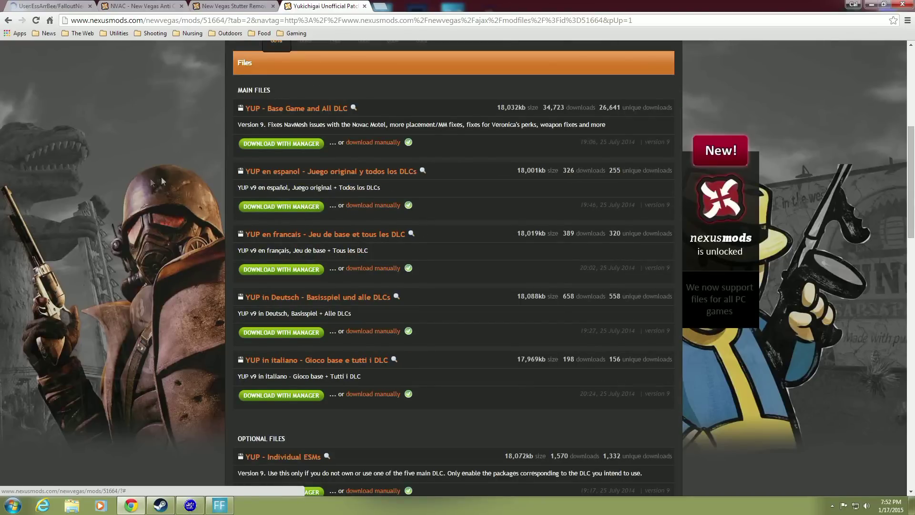
{"action": "scroll", "coordinate": [188, 226], "scroll_direction": "down", "scroll_amount": 4}
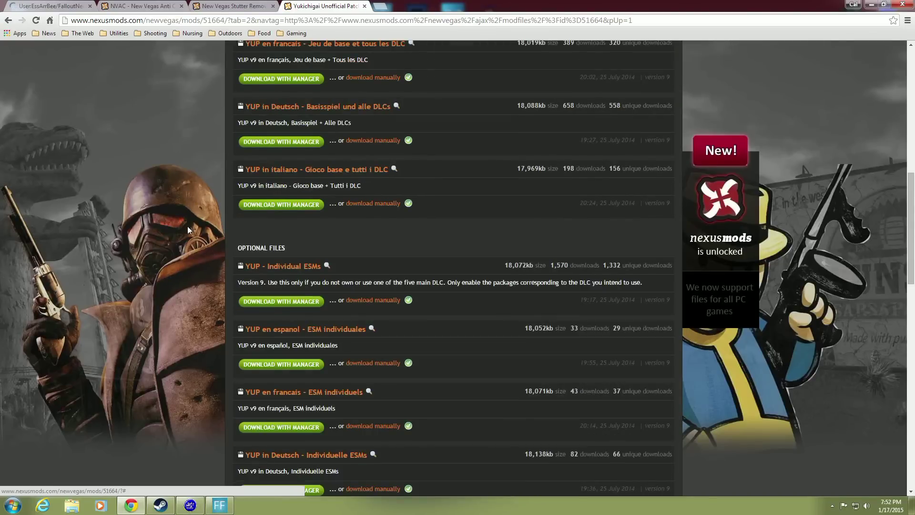
{"action": "scroll", "coordinate": [187, 226], "scroll_direction": "up", "scroll_amount": 5}
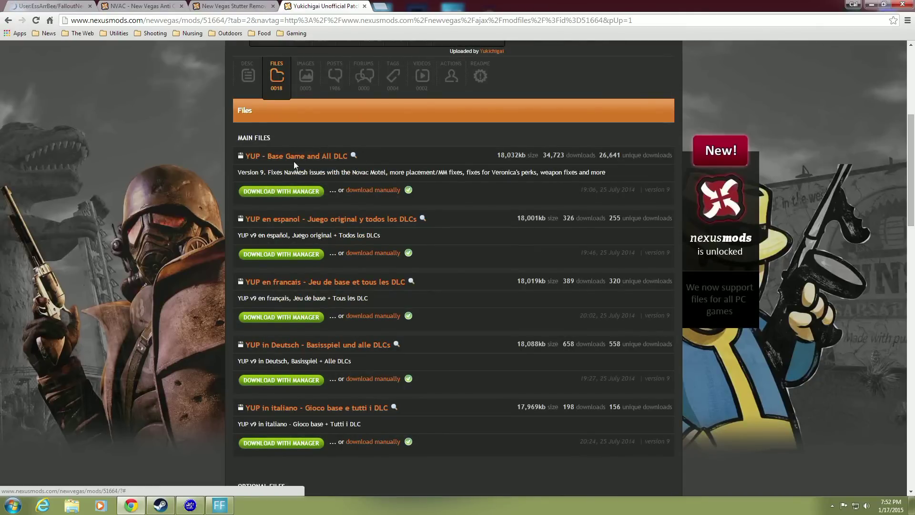
{"action": "scroll", "coordinate": [219, 221], "scroll_direction": "down", "scroll_amount": 6}
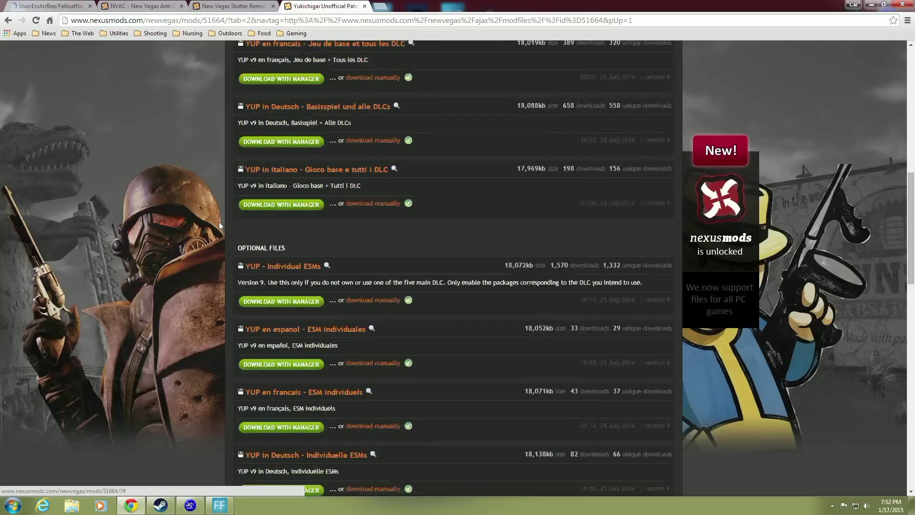
{"action": "scroll", "coordinate": [219, 221], "scroll_direction": "down", "scroll_amount": 2}
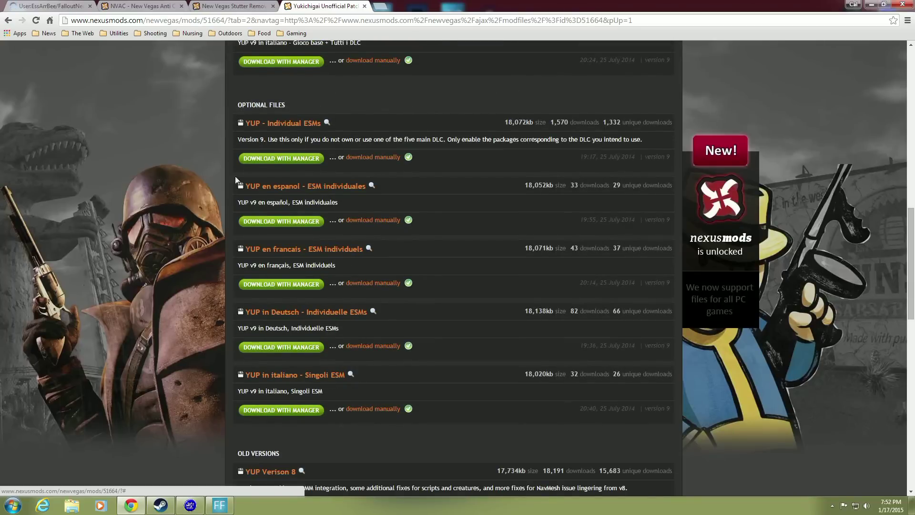
{"action": "scroll", "coordinate": [224, 236], "scroll_direction": "down", "scroll_amount": 1}
{"action": "scroll", "coordinate": [224, 237], "scroll_direction": "up", "scroll_amount": 1}
{"action": "scroll", "coordinate": [210, 190], "scroll_direction": "up", "scroll_amount": 10}
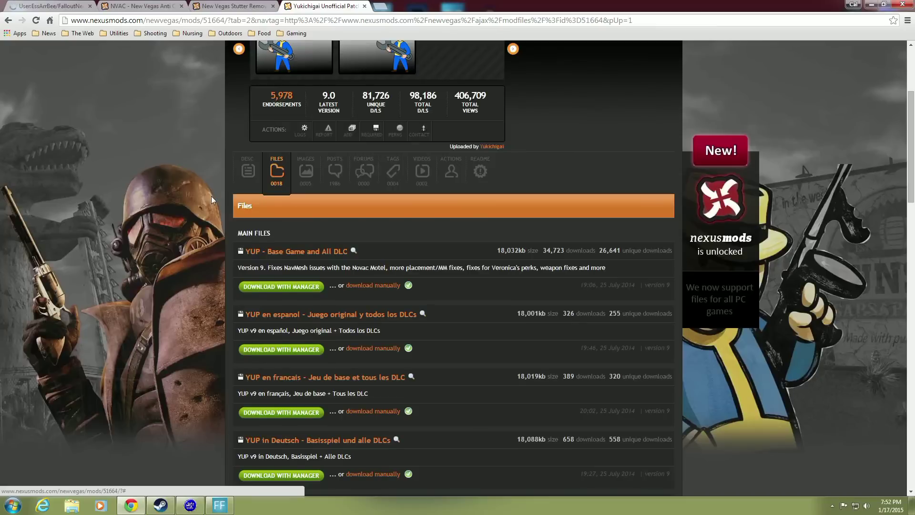
Download the main file YUP - Base Game and All DLC with the manager and check it among Mod Organizer's downloads.
{"action": "scroll", "coordinate": [210, 196], "scroll_direction": "up", "scroll_amount": 3}
{"action": "scroll", "coordinate": [211, 196], "scroll_direction": "down", "scroll_amount": 2}
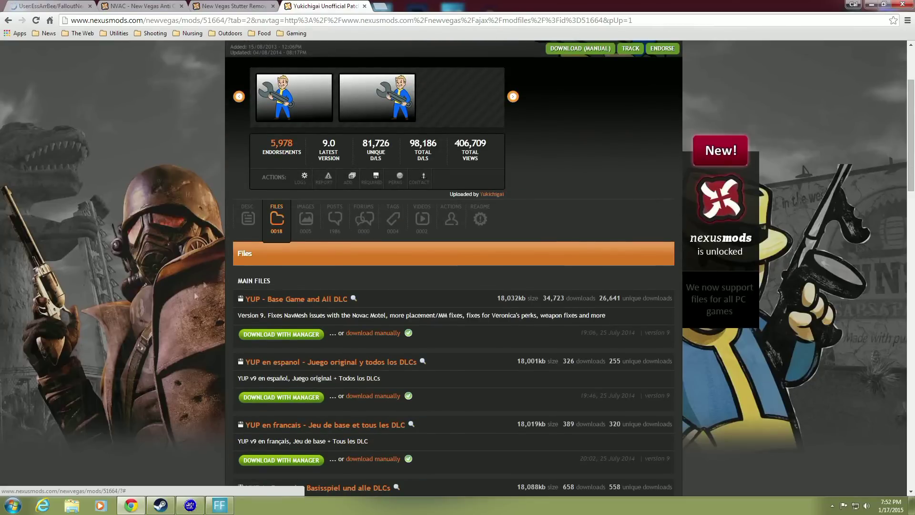
{"action": "left_click", "coordinate": [264, 335]}
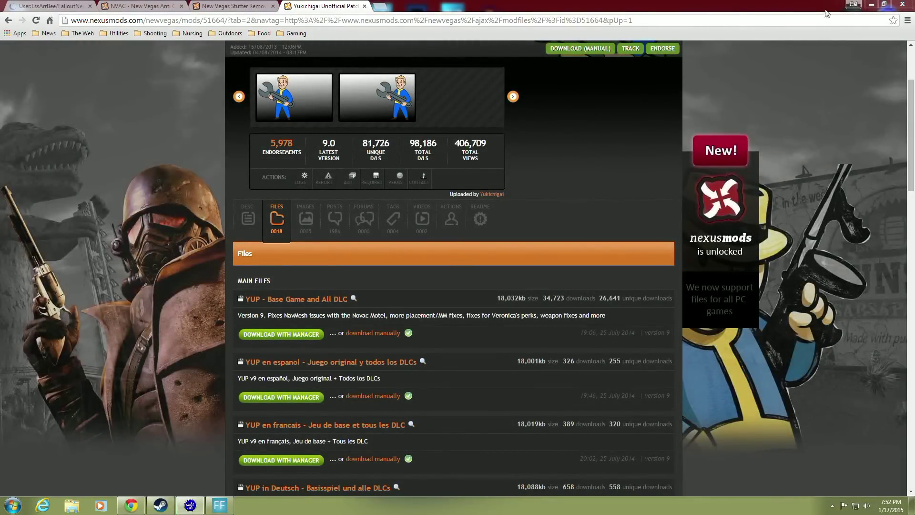
{"action": "left_click", "coordinate": [871, 4]}
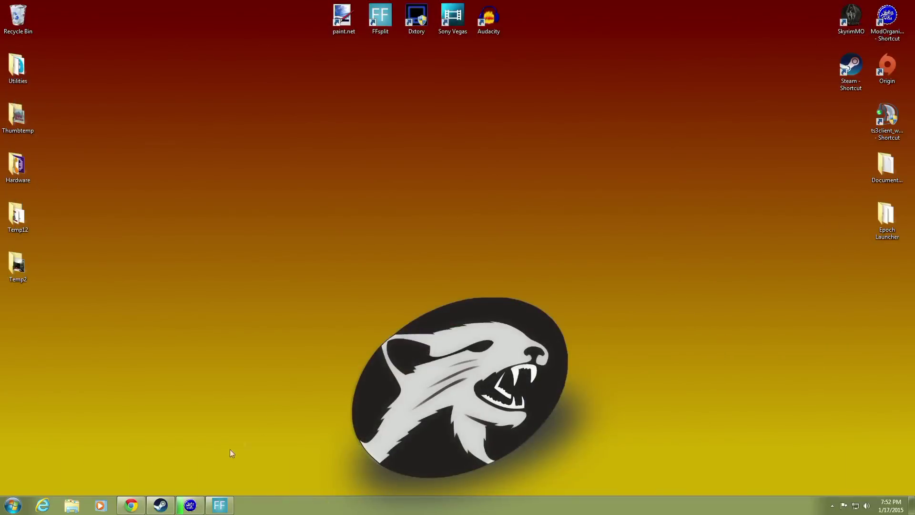
{"action": "left_click", "coordinate": [226, 469]}
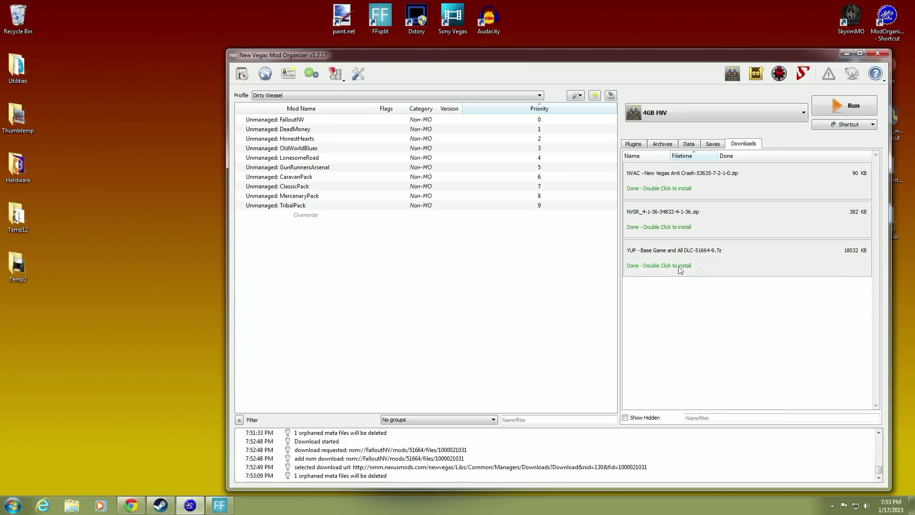
Install the downloaded NVAC - New Vegas Anti Crash archive and enable it in the mod list.
{"action": "mouse_move", "coordinate": [687, 181]}
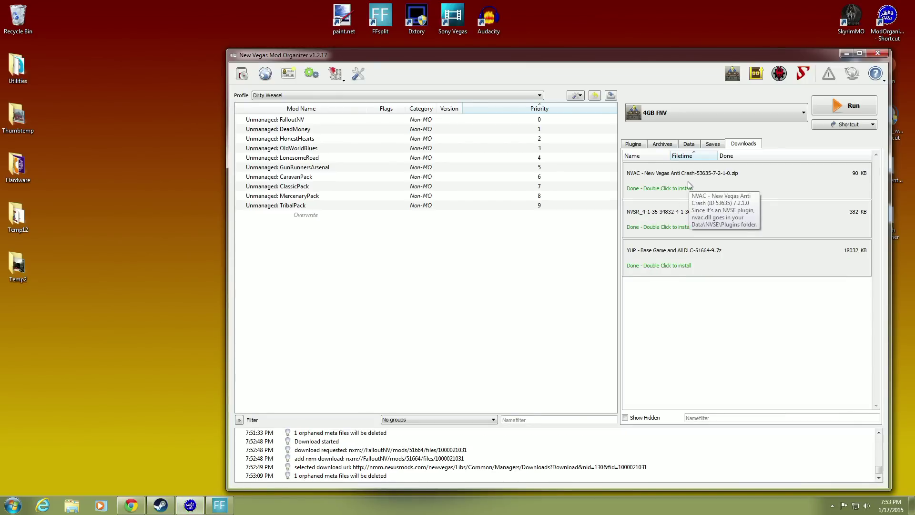
{"action": "double_click", "coordinate": [687, 182]}
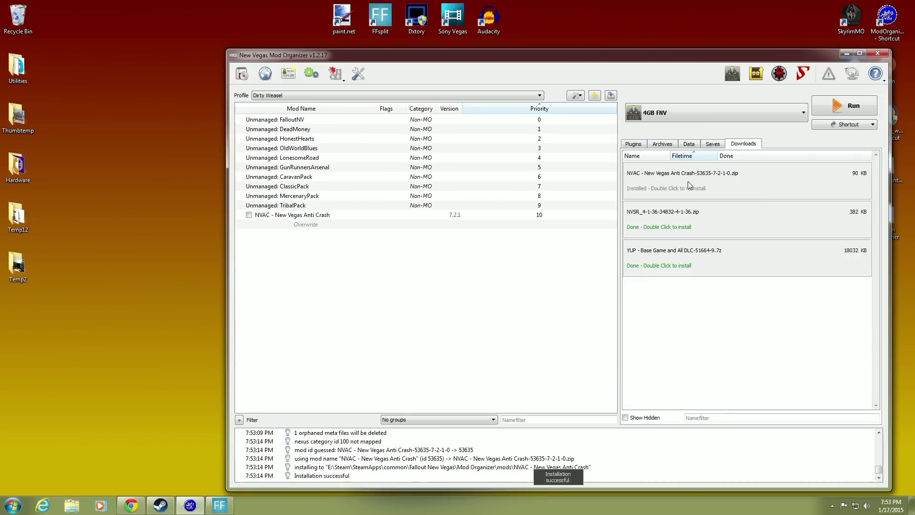
{"action": "left_click", "coordinate": [249, 215]}
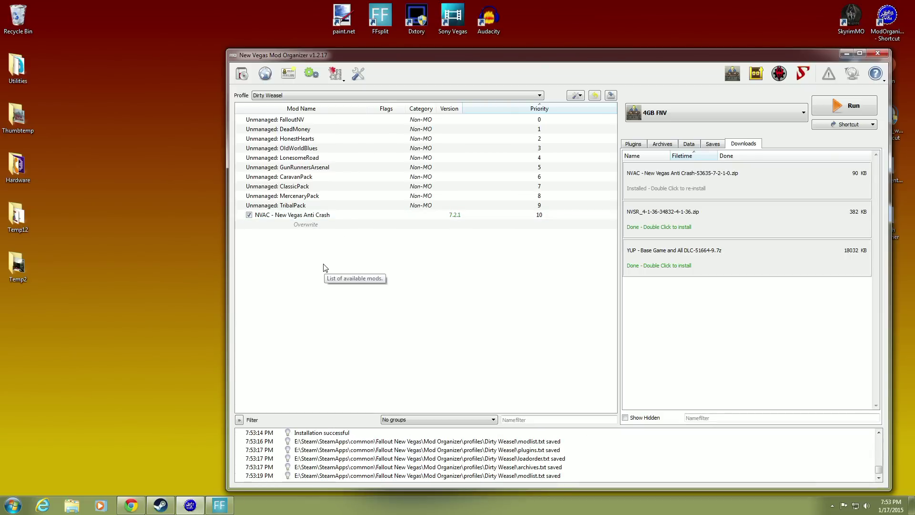
Inspect the NVAC mod's information, including its INI files, conflicts, Nexus description and file tree.
{"action": "right_click", "coordinate": [353, 215]}
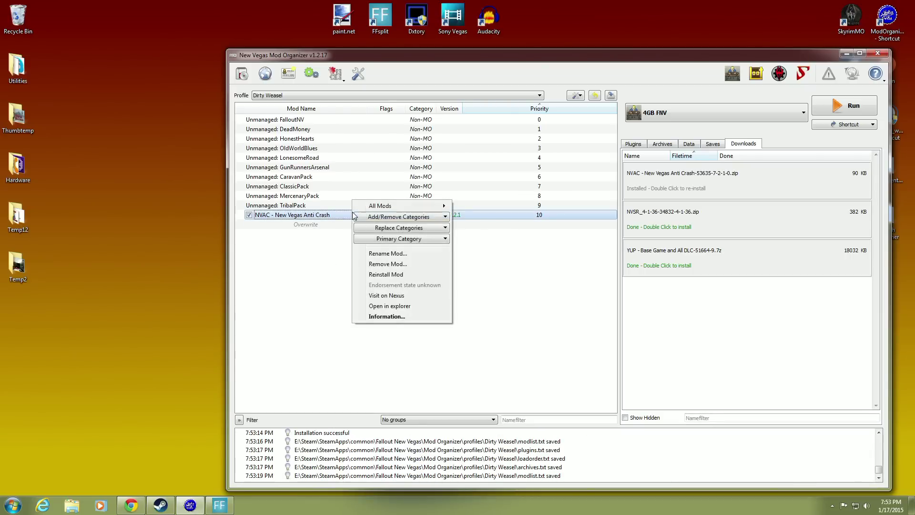
{"action": "left_click", "coordinate": [356, 316]}
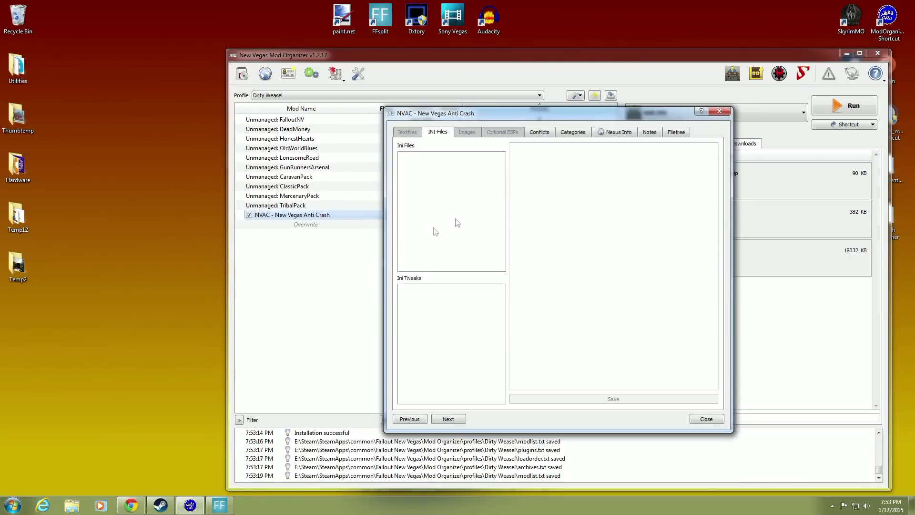
{"action": "left_click", "coordinate": [550, 135]}
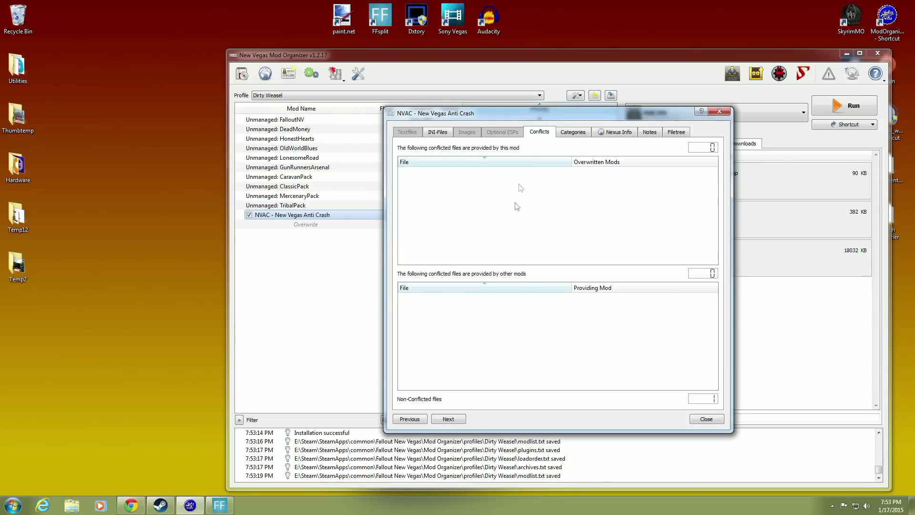
{"action": "left_click", "coordinate": [622, 136]}
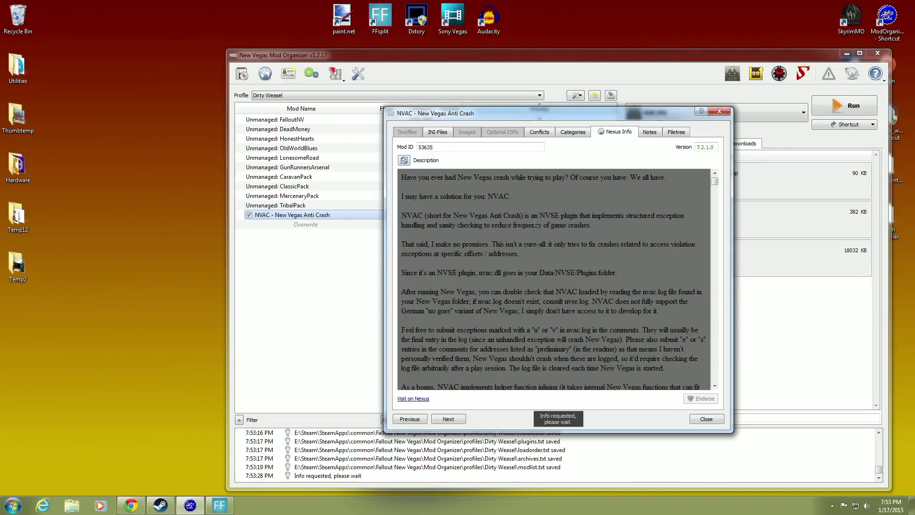
{"action": "scroll", "coordinate": [534, 222], "scroll_direction": "down", "scroll_amount": 2}
{"action": "scroll", "coordinate": [534, 222], "scroll_direction": "up", "scroll_amount": 2}
{"action": "left_click", "coordinate": [676, 132]}
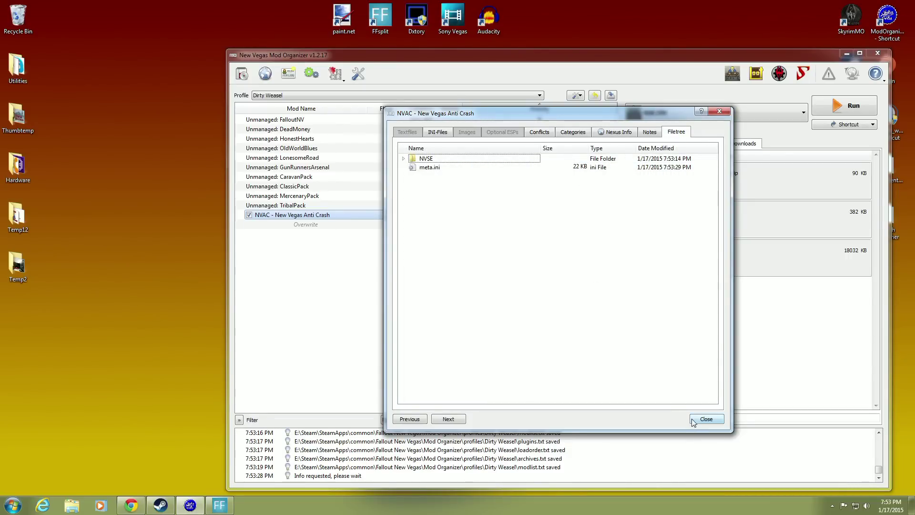
{"action": "left_click", "coordinate": [706, 419]}
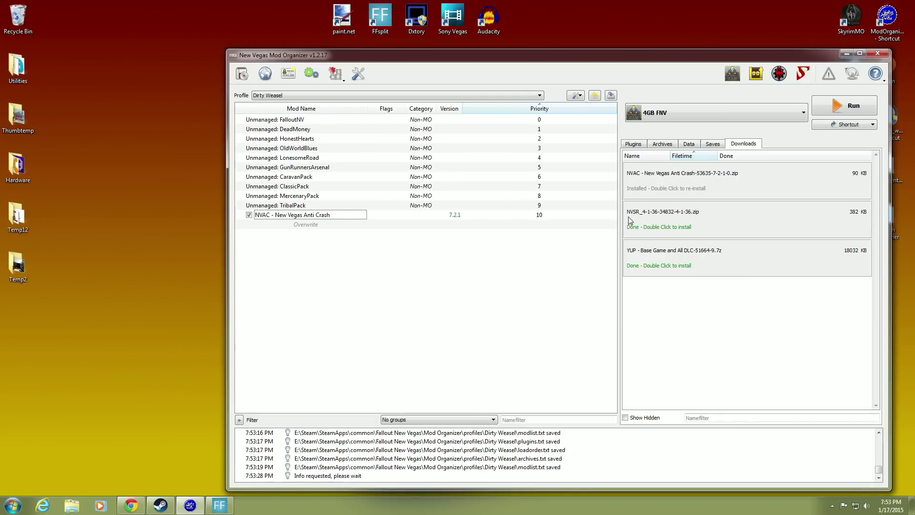
Install the NVSR_4-1-36 archive as New Vegas Stutter Remover with its Data folder set as data directory, and enable the mod.
{"action": "double_click", "coordinate": [684, 223]}
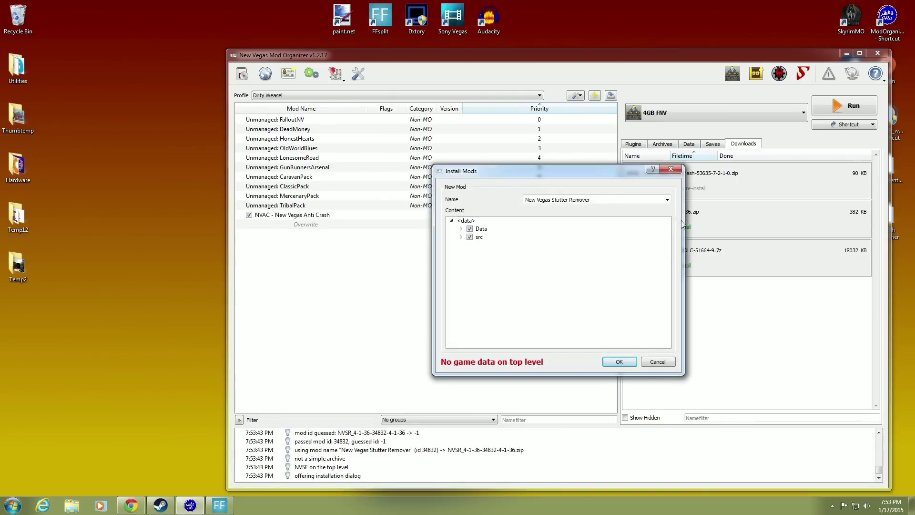
{"action": "right_click", "coordinate": [491, 232]}
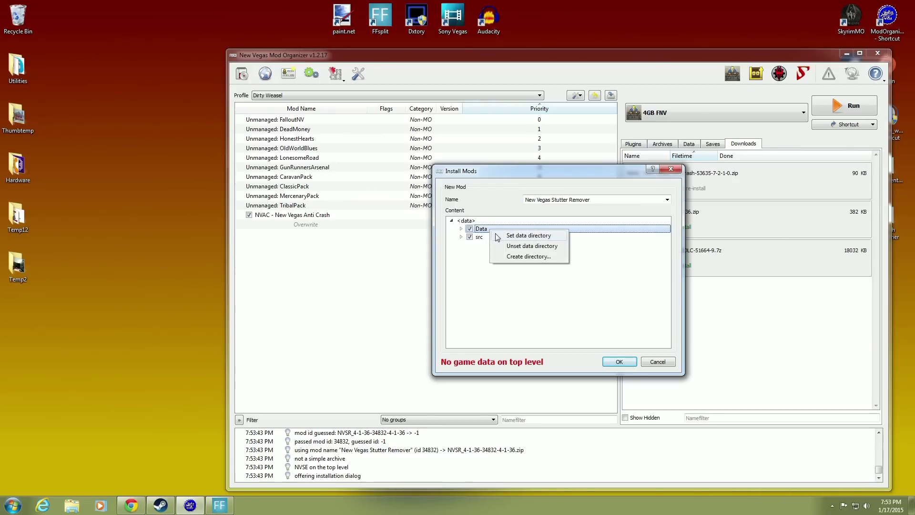
{"action": "left_click", "coordinate": [498, 236]}
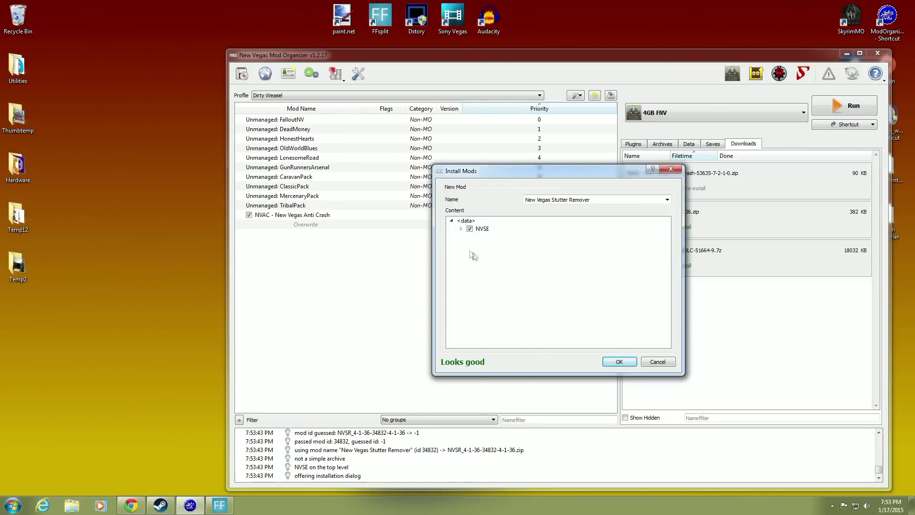
{"action": "left_click", "coordinate": [605, 363]}
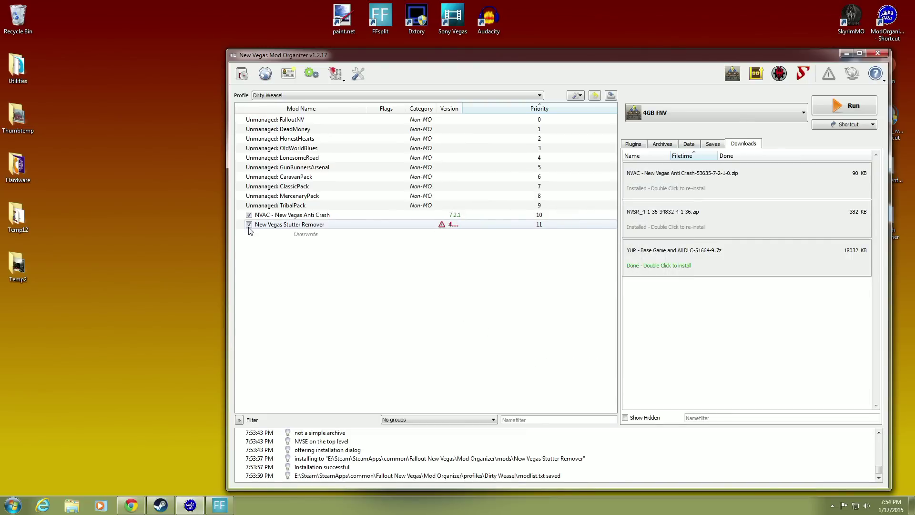
Check the version details of New Vegas Stutter Remover and widen the mod list's Version column to fit the full number.
{"action": "mouse_move", "coordinate": [452, 228]}
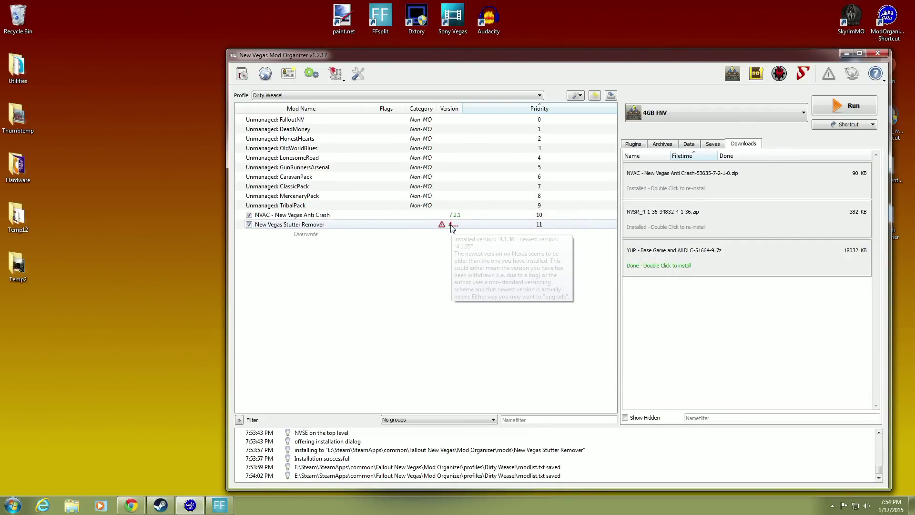
{"action": "left_click_drag", "start_coordinate": [463, 108], "coordinate": [484, 113]}
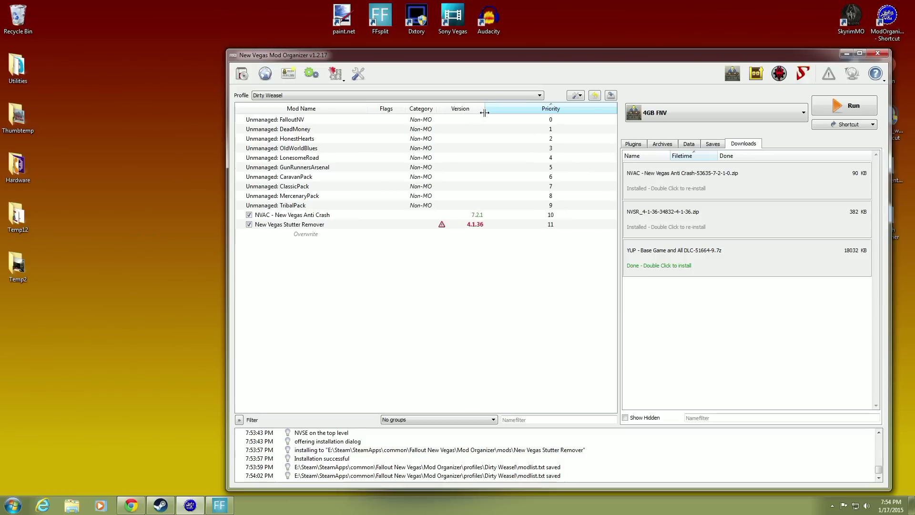
Ignore the flagged update for New Vegas Stutter Remover in the mod list.
{"action": "right_click", "coordinate": [472, 226]}
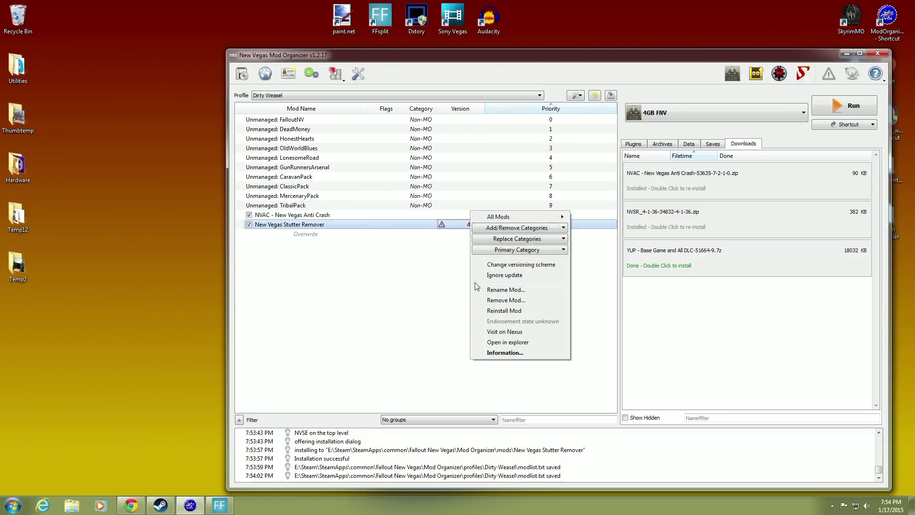
{"action": "left_click", "coordinate": [492, 276]}
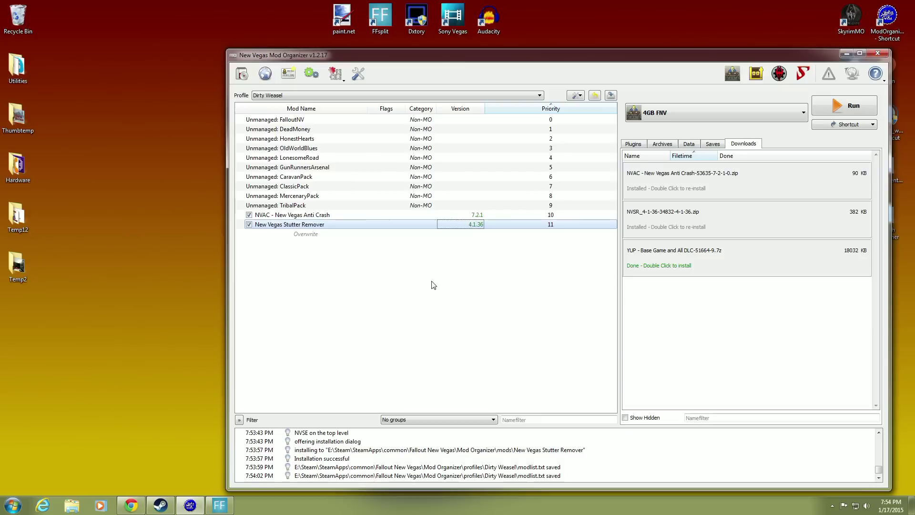
{"action": "left_click", "coordinate": [419, 265]}
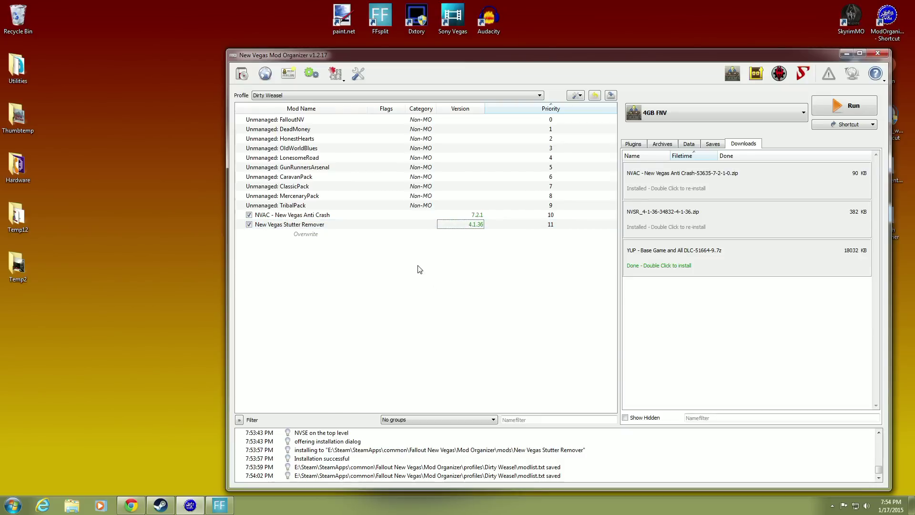
Display sr_New_Vegas_Stutter_Remover.ini in the New Vegas Stutter Remover mod's information and widen the window to fit its lines.
{"action": "right_click", "coordinate": [276, 231]}
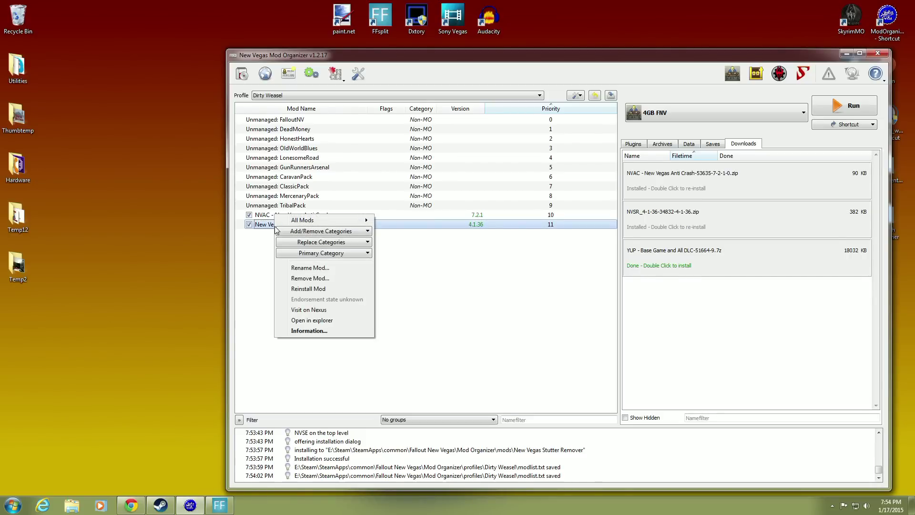
{"action": "left_click", "coordinate": [288, 331]}
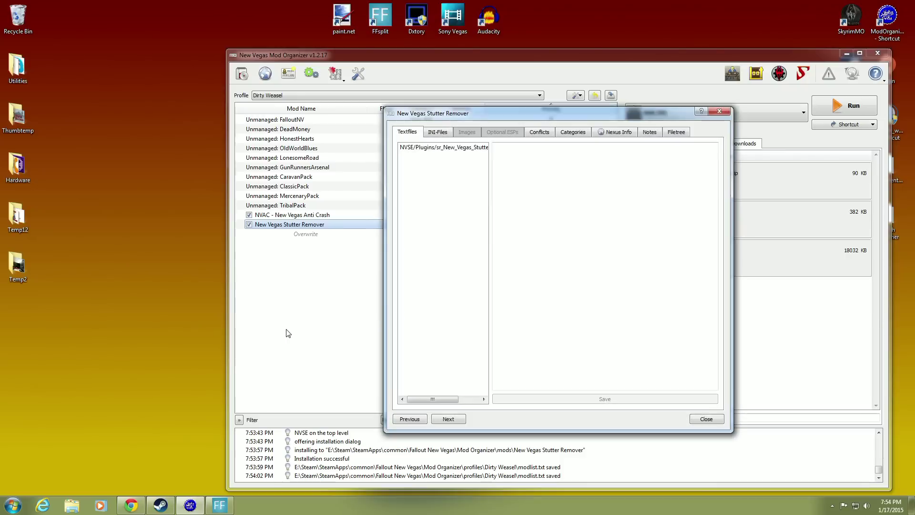
{"action": "left_click", "coordinate": [442, 137]}
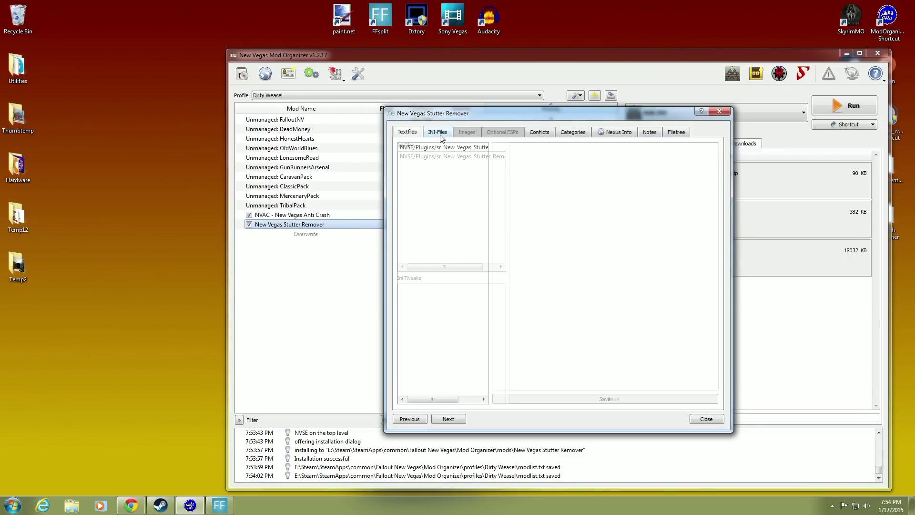
{"action": "left_click", "coordinate": [418, 159]}
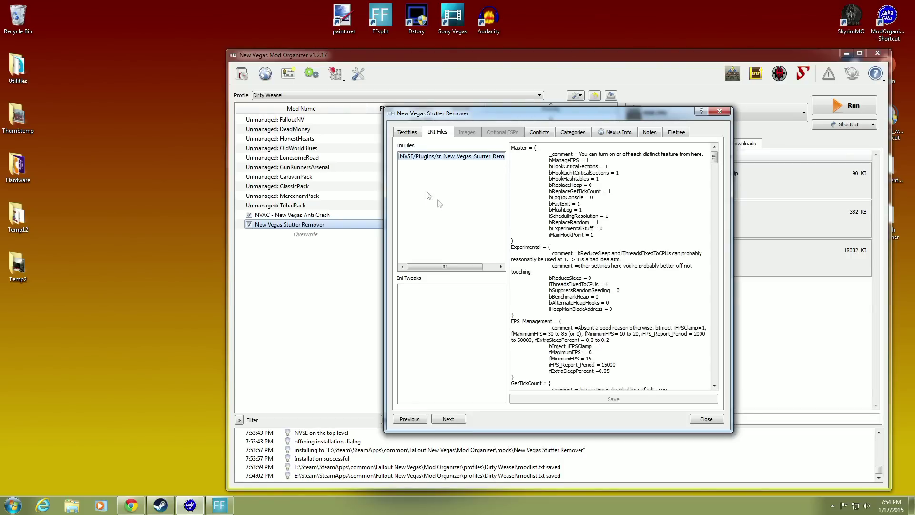
{"action": "left_click_drag", "start_coordinate": [384, 228], "coordinate": [113, 229]}
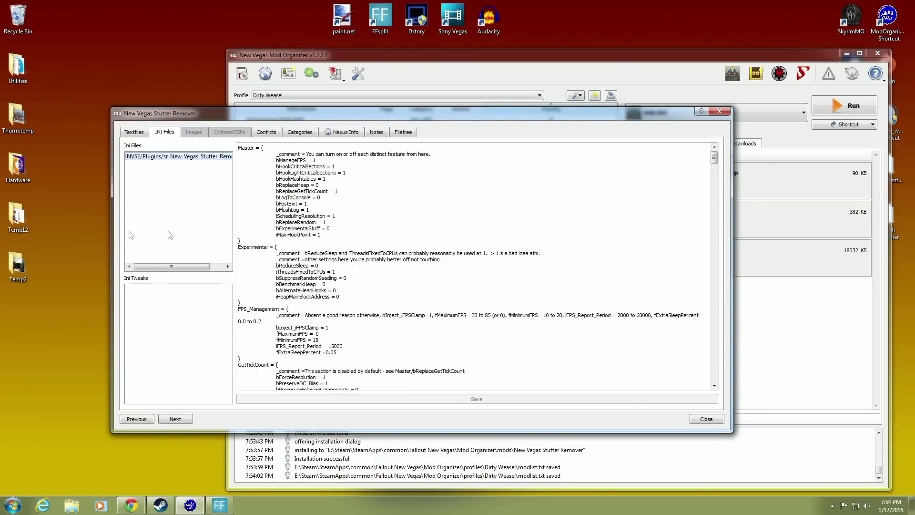
{"action": "left_click", "coordinate": [750, 232]}
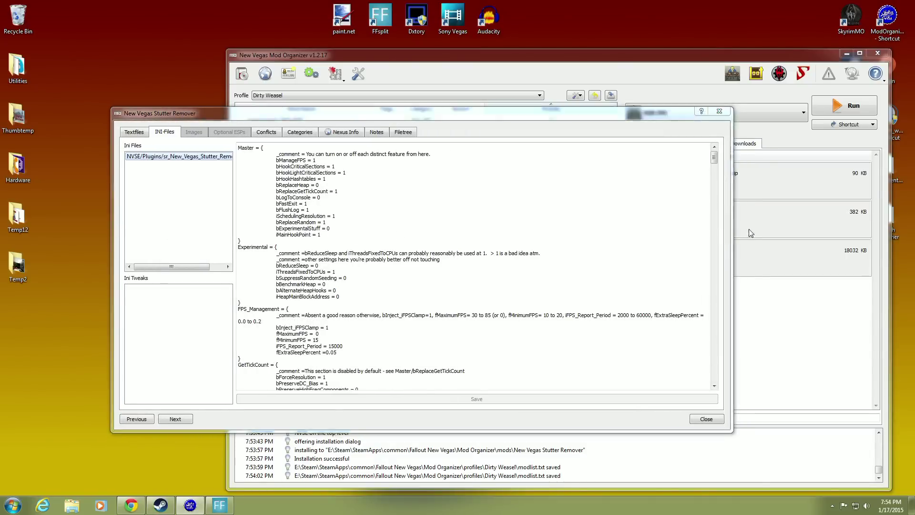
{"action": "left_click_drag", "start_coordinate": [732, 233], "coordinate": [818, 233]}
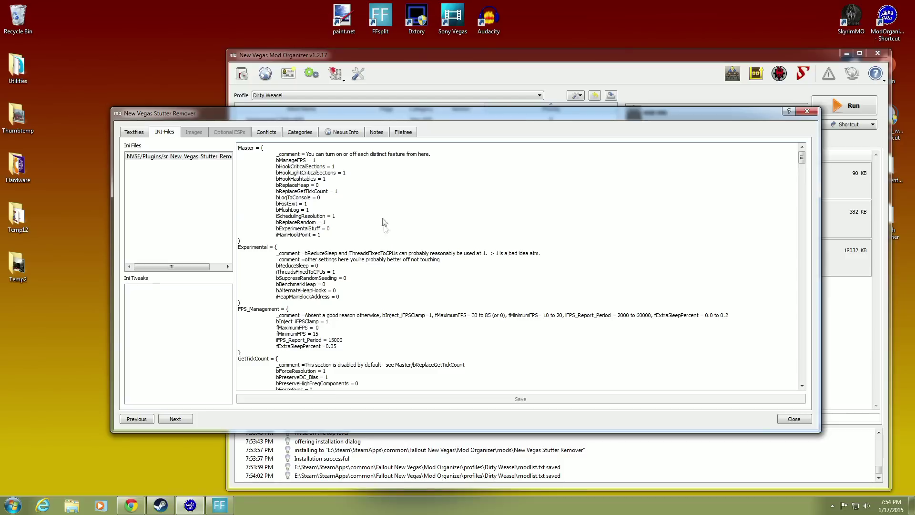
Set fMaximumFPS to 60 and fMinimumFPS to 20 in the INI file's FPS_Management section.
{"action": "scroll", "coordinate": [372, 221], "scroll_direction": "down", "scroll_amount": 5}
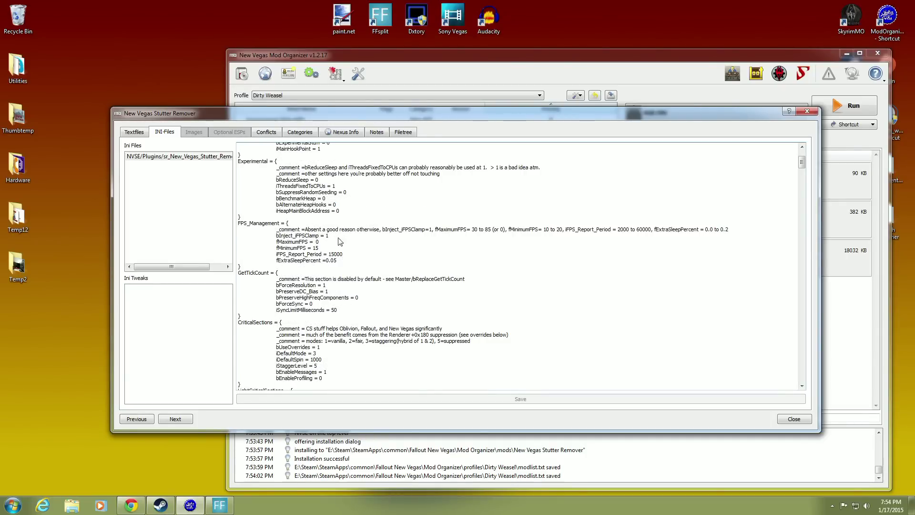
{"action": "left_click", "coordinate": [321, 243]}
{"action": "key", "text": "BackSpace"}
{"action": "type", "text": "60"}
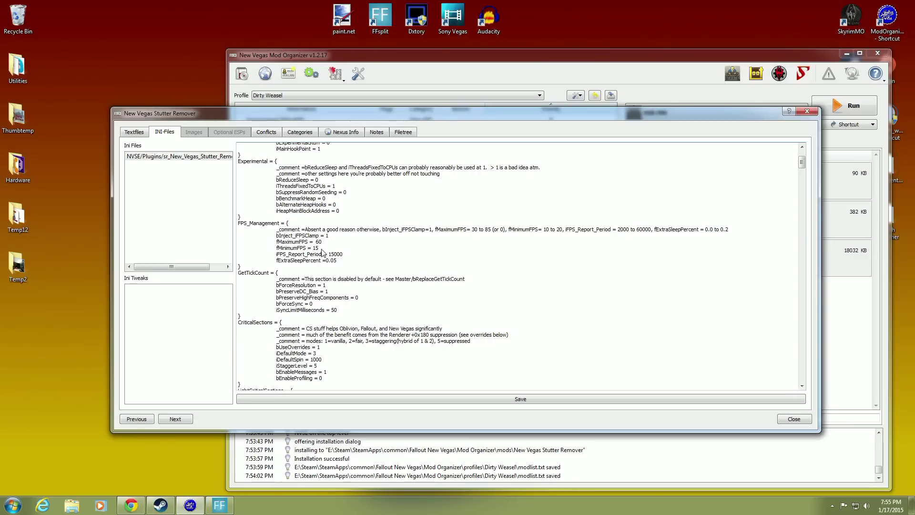
{"action": "key", "text": "BackSpace"}
{"action": "type", "text": "20"}
{"action": "scroll", "coordinate": [374, 236], "scroll_direction": "up", "scroll_amount": 5}
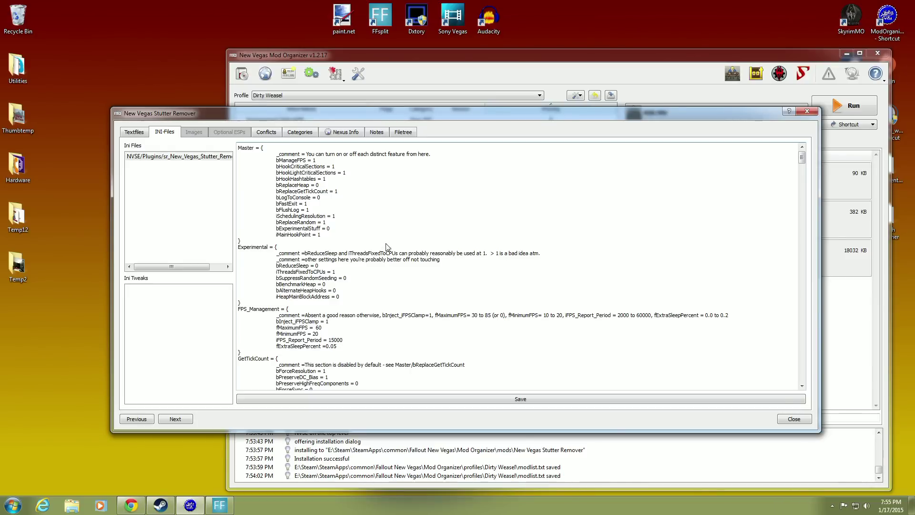
Switch to Chrome and go to the New Vegas Stutter Remover section of the STEP wiki's Fallout New Vegas guide.
{"action": "mouse_move", "coordinate": [139, 505]}
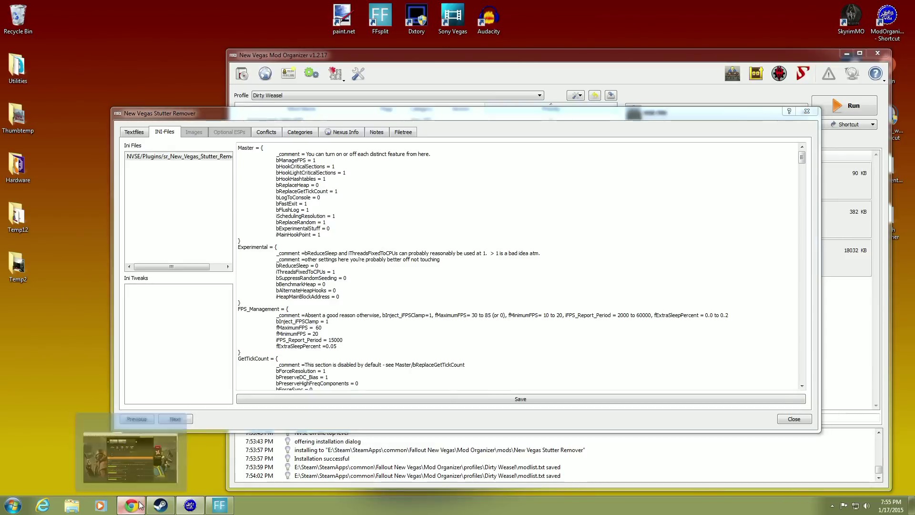
{"action": "left_click", "coordinate": [170, 437]}
{"action": "left_click", "coordinate": [50, 5]}
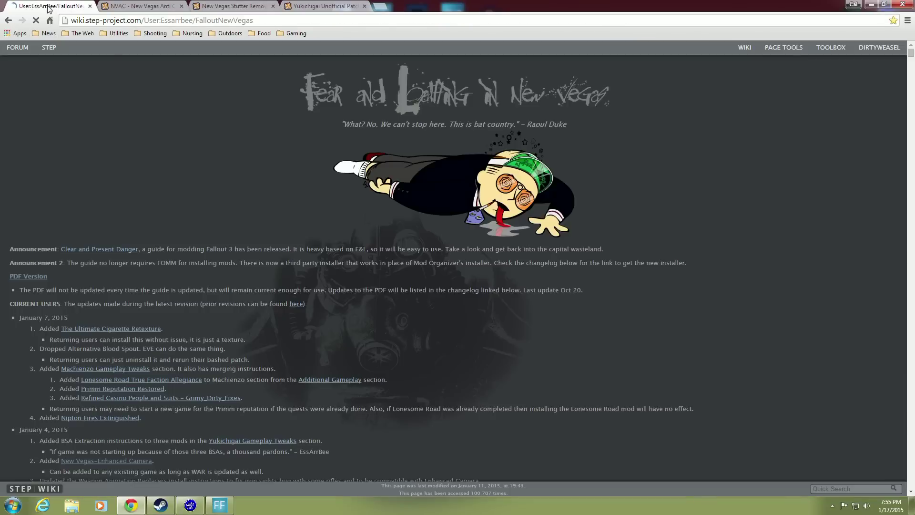
{"action": "scroll", "coordinate": [468, 243], "scroll_direction": "down", "scroll_amount": 5}
{"action": "scroll", "coordinate": [468, 244], "scroll_direction": "down", "scroll_amount": 10}
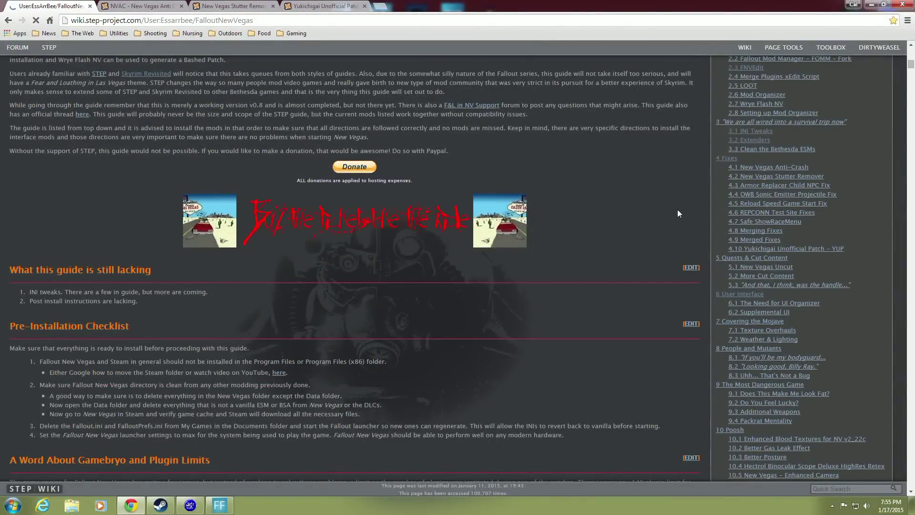
{"action": "left_click", "coordinate": [740, 178]}
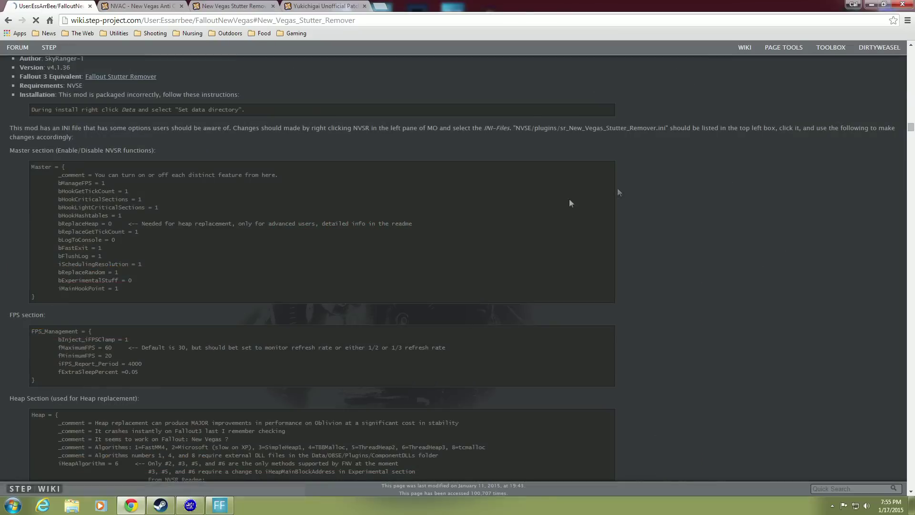
Examine the guide's recommended Master, FPS and Heap INI settings for the Stutter Remover, then return to Mod Organizer.
{"action": "scroll", "coordinate": [209, 242], "scroll_direction": "down", "scroll_amount": 1}
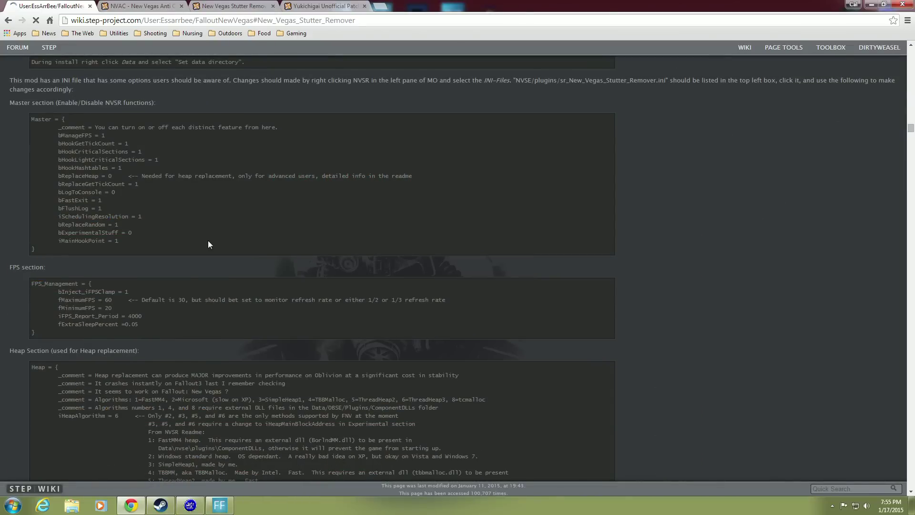
{"action": "scroll", "coordinate": [79, 144], "scroll_direction": "up", "scroll_amount": 1}
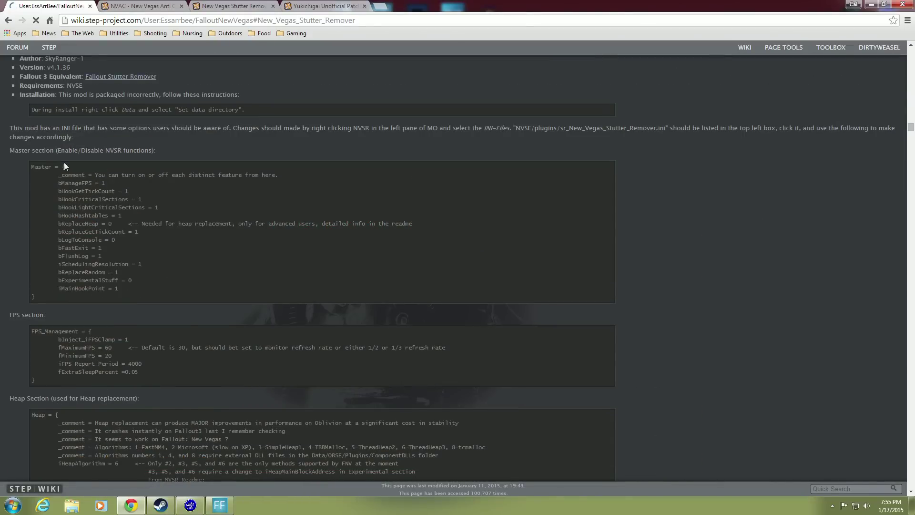
{"action": "scroll", "coordinate": [21, 163], "scroll_direction": "up", "scroll_amount": 1}
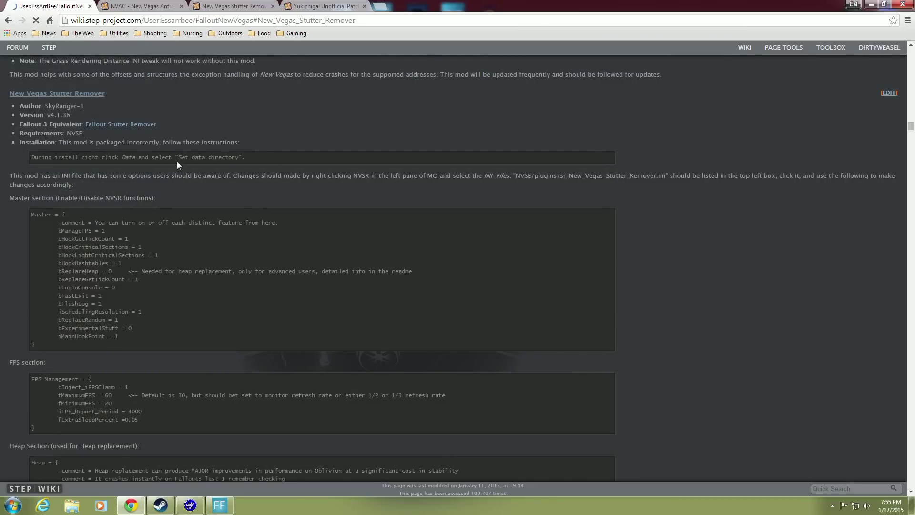
{"action": "scroll", "coordinate": [188, 192], "scroll_direction": "down", "scroll_amount": 2}
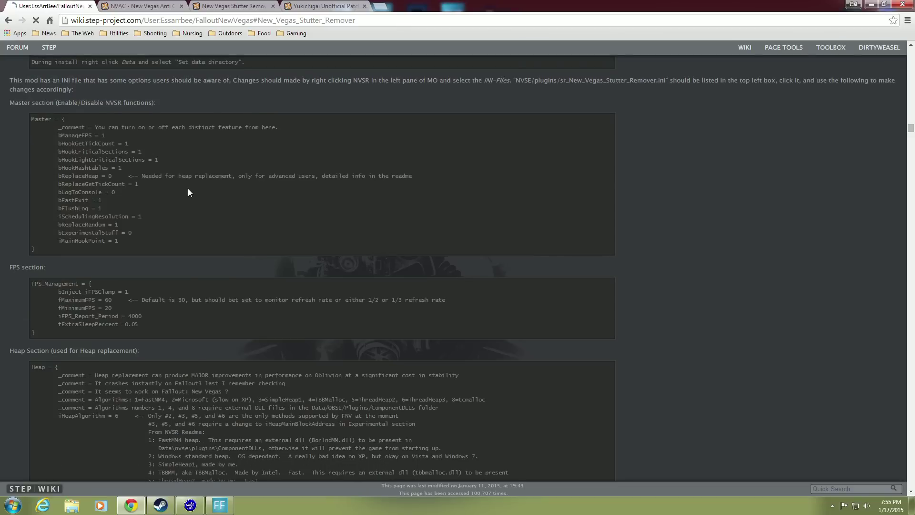
{"action": "scroll", "coordinate": [185, 204], "scroll_direction": "down", "scroll_amount": 1}
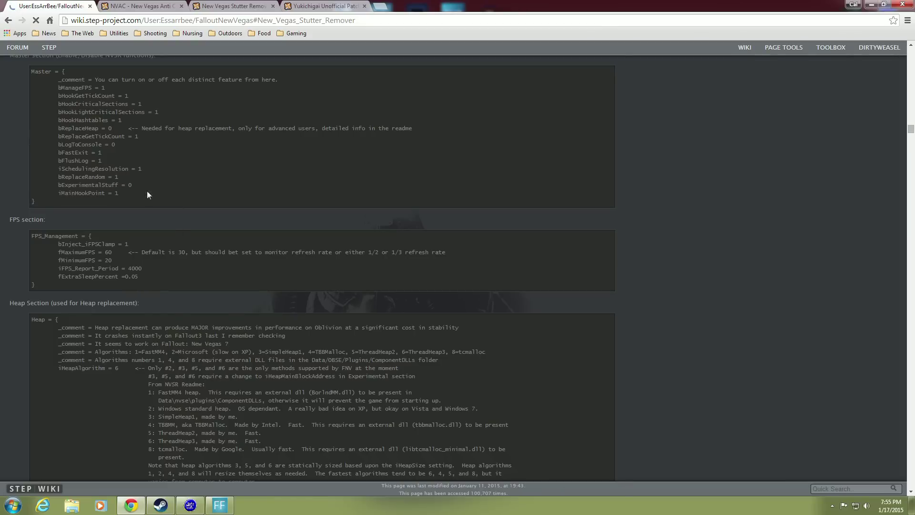
{"action": "scroll", "coordinate": [96, 116], "scroll_direction": "up", "scroll_amount": 1}
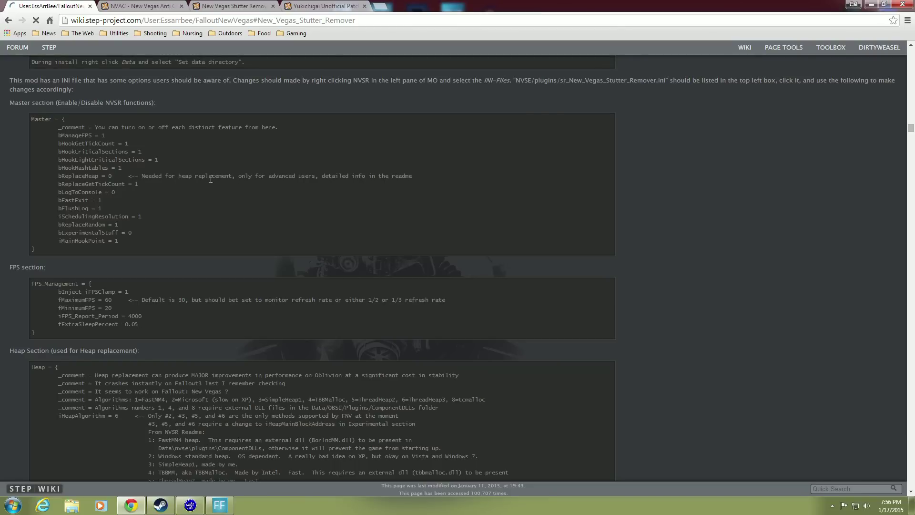
{"action": "scroll", "coordinate": [225, 176], "scroll_direction": "down", "scroll_amount": 4}
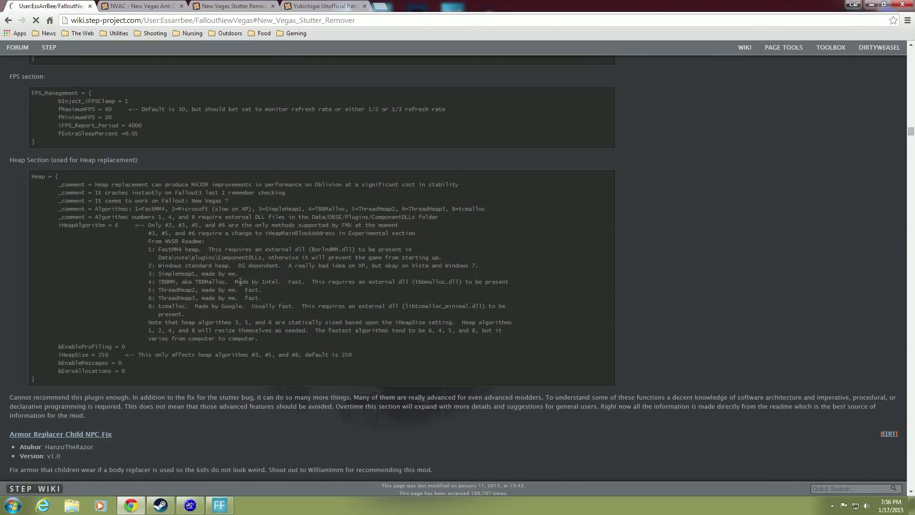
{"action": "scroll", "coordinate": [214, 221], "scroll_direction": "up", "scroll_amount": 4}
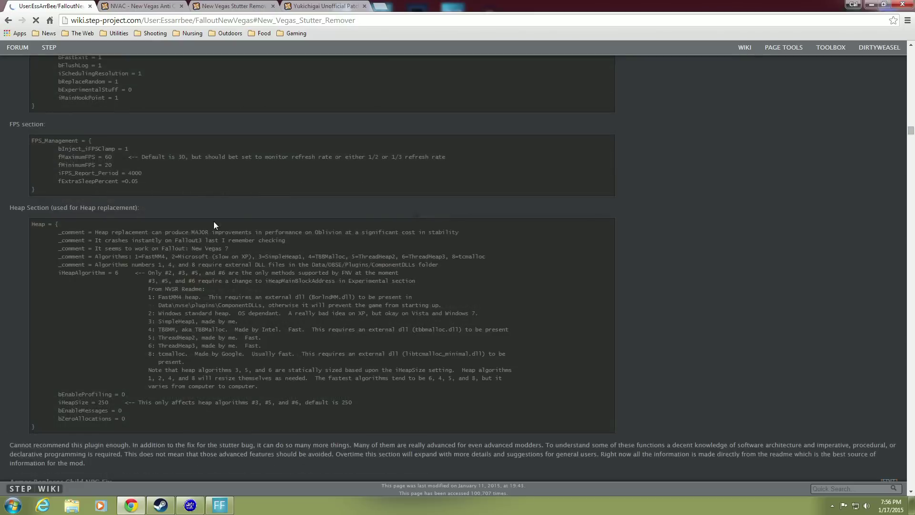
{"action": "scroll", "coordinate": [208, 233], "scroll_direction": "up", "scroll_amount": 2}
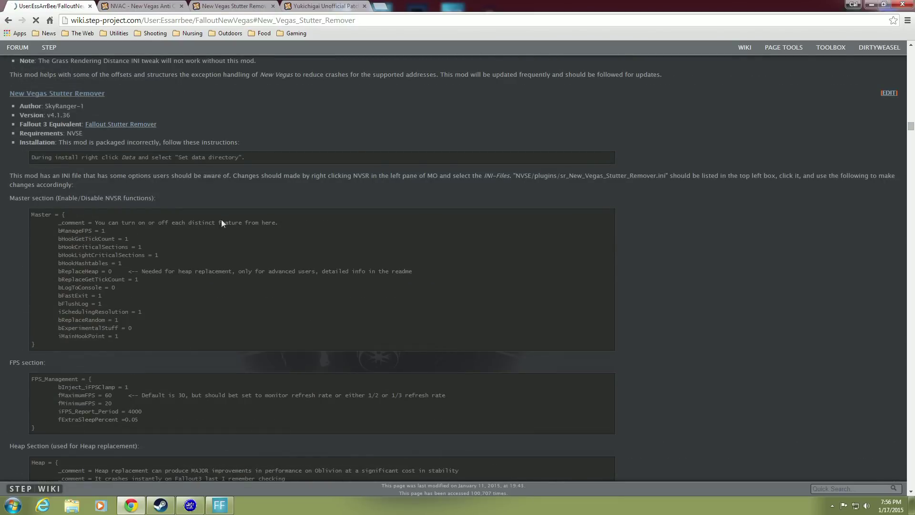
{"action": "scroll", "coordinate": [251, 211], "scroll_direction": "down", "scroll_amount": 1}
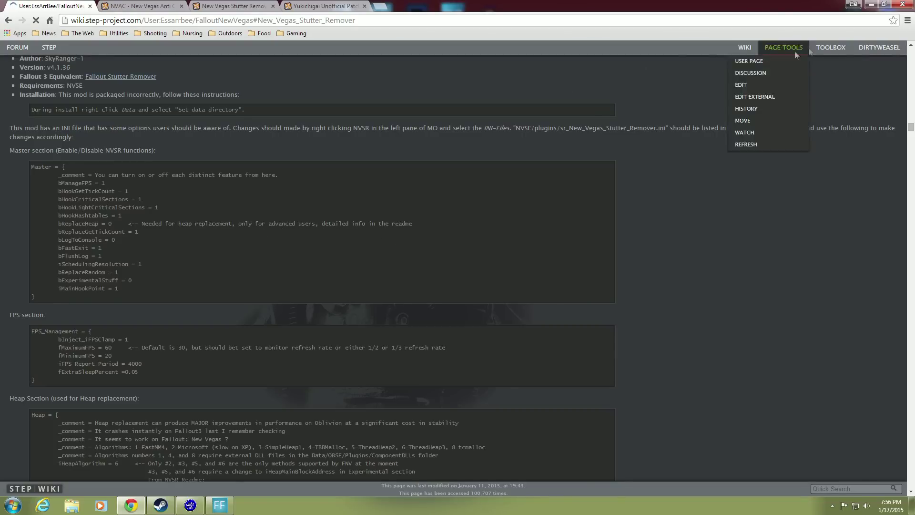
{"action": "left_click", "coordinate": [870, 5]}
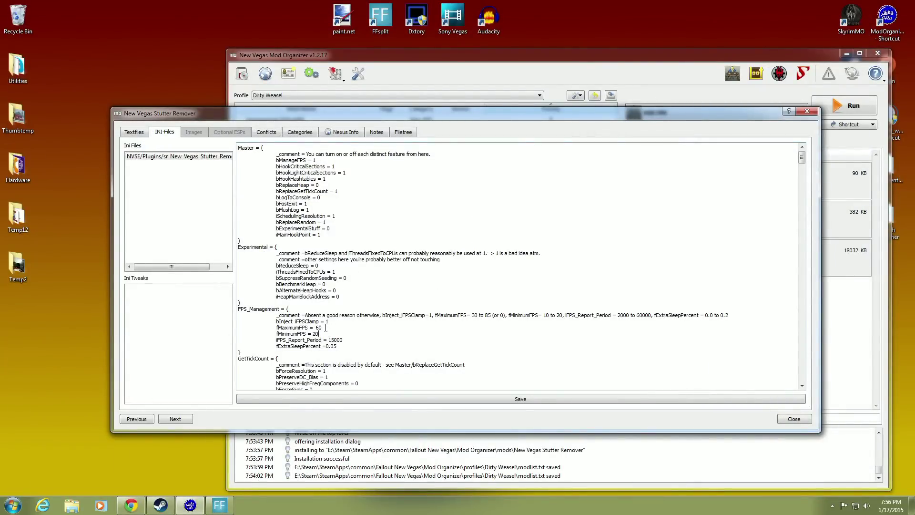
{"action": "key", "text": "BackSpace"}
{"action": "key", "text": "BackSpace"}
{"action": "type", "text": "30"}
Save the edited Stutter Remover INI file and close the mod's information.
{"action": "left_click", "coordinate": [461, 401]}
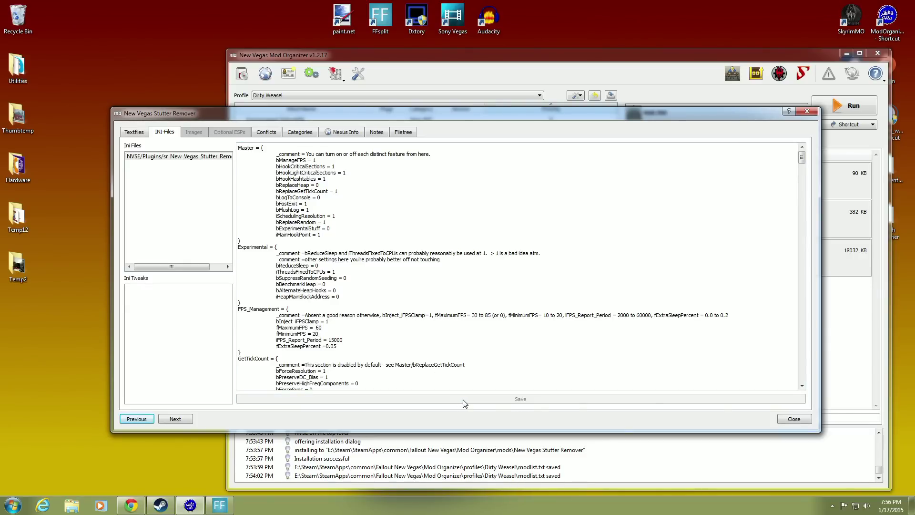
{"action": "left_click", "coordinate": [792, 418]}
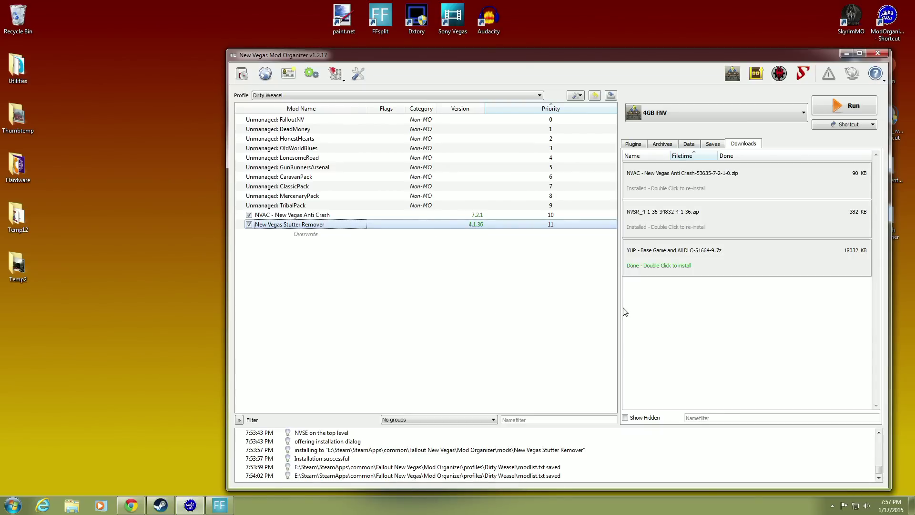
Install the YUP - Base Game and All DLC archive manually as Yukichigai Unofficial Patch - YUP with all its content, and enable the mod.
{"action": "double_click", "coordinate": [666, 262]}
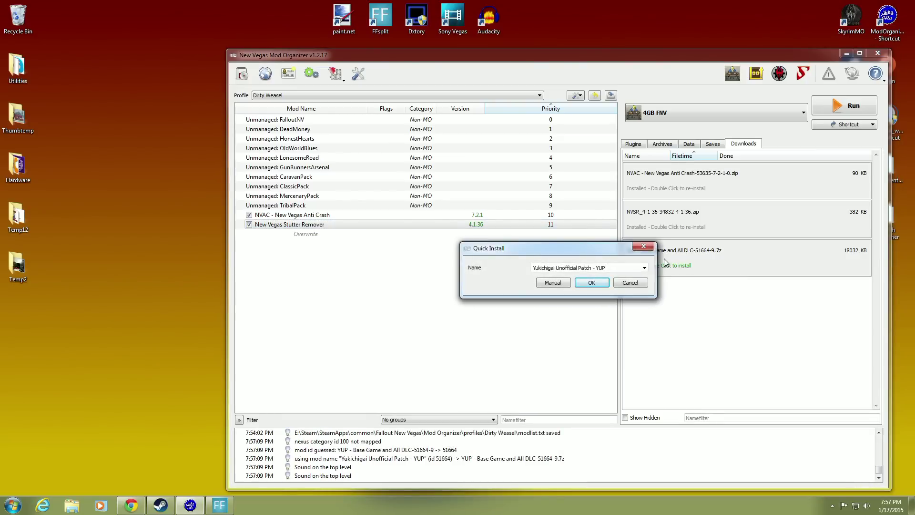
{"action": "left_click", "coordinate": [560, 285]}
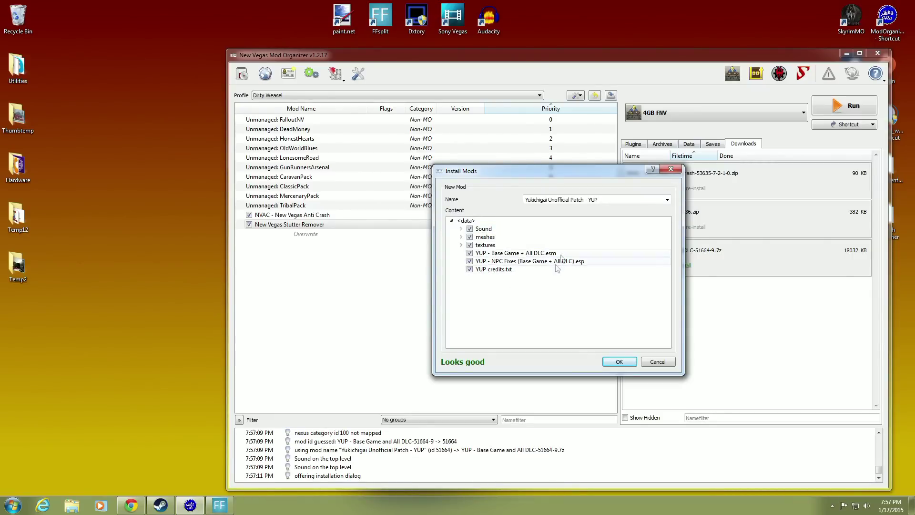
{"action": "left_click", "coordinate": [612, 360]}
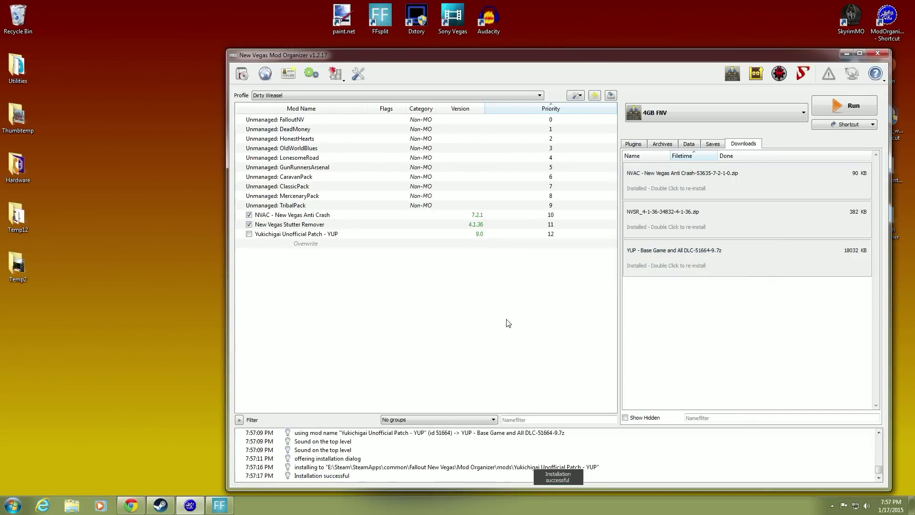
{"action": "left_click", "coordinate": [249, 234]}
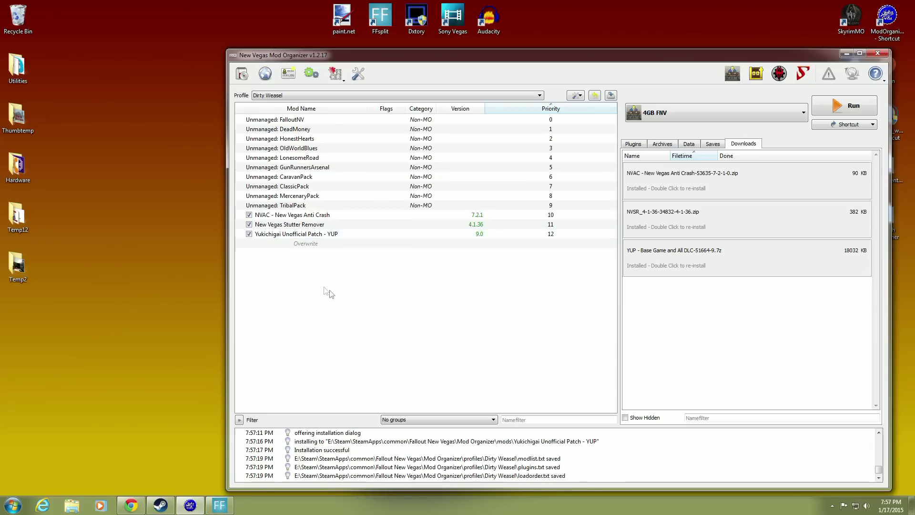
Refresh the mod list so the newly installed Yukichigai Unofficial Patch - YUP is loaded.
{"action": "right_click", "coordinate": [376, 234]}
{"action": "mouse_move", "coordinate": [427, 226]}
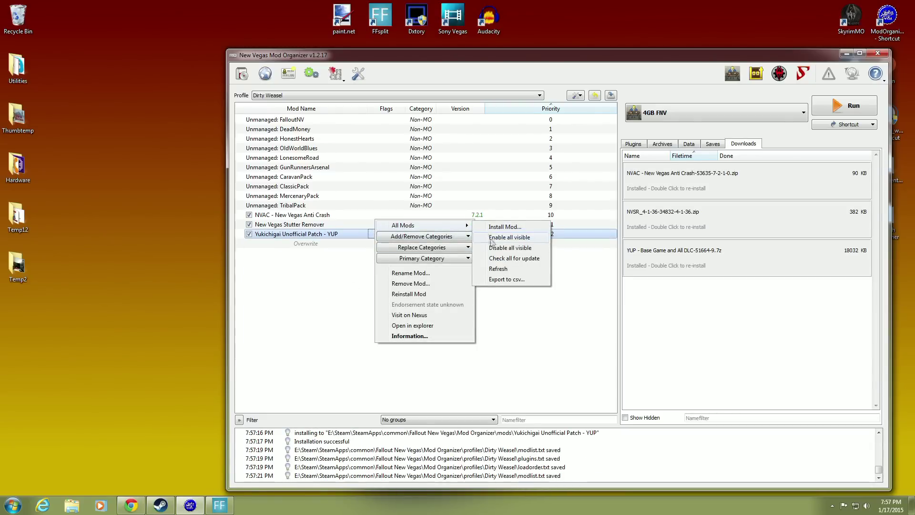
{"action": "left_click", "coordinate": [494, 270]}
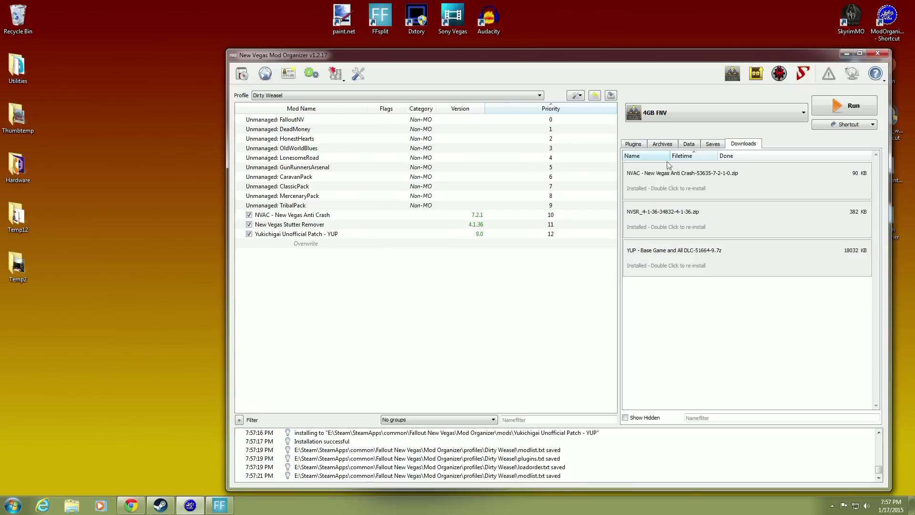
Check the details of the two YUP plugins in the plugin list, widening the name column to read their full names.
{"action": "left_click", "coordinate": [637, 145]}
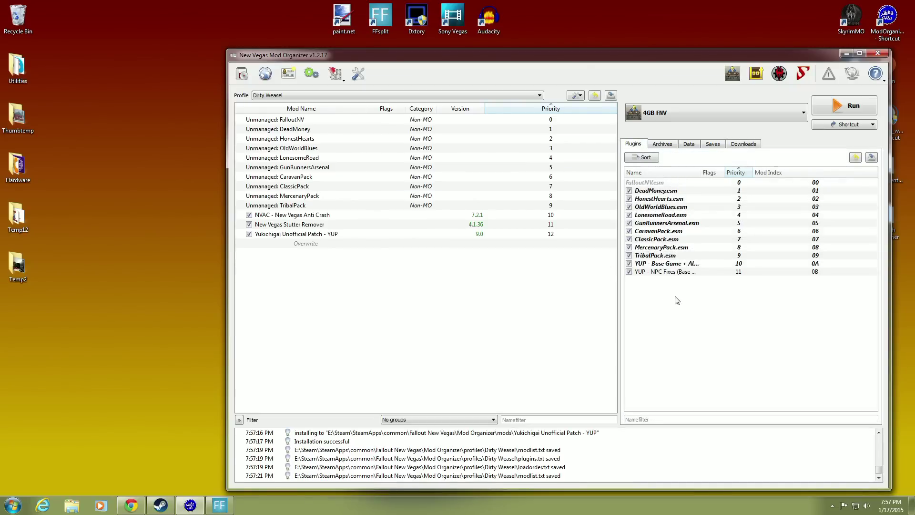
{"action": "mouse_move", "coordinate": [690, 265]}
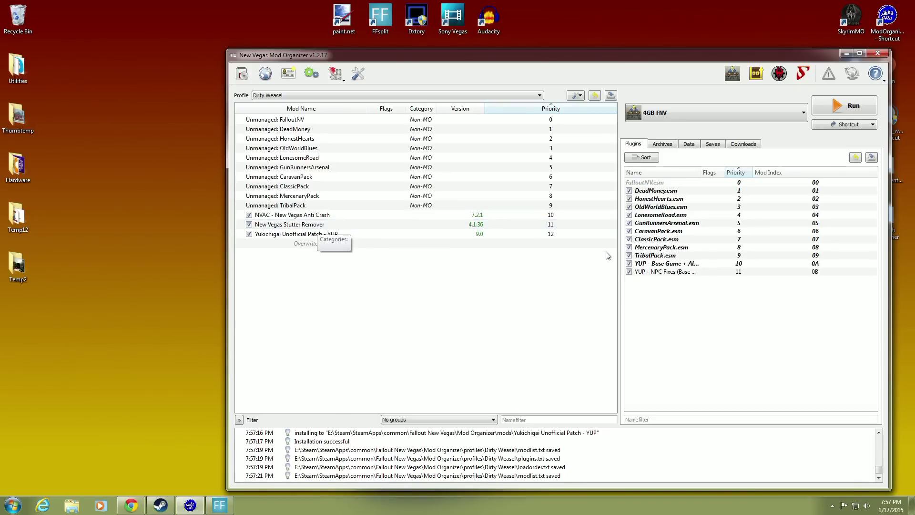
{"action": "mouse_move", "coordinate": [658, 266]}
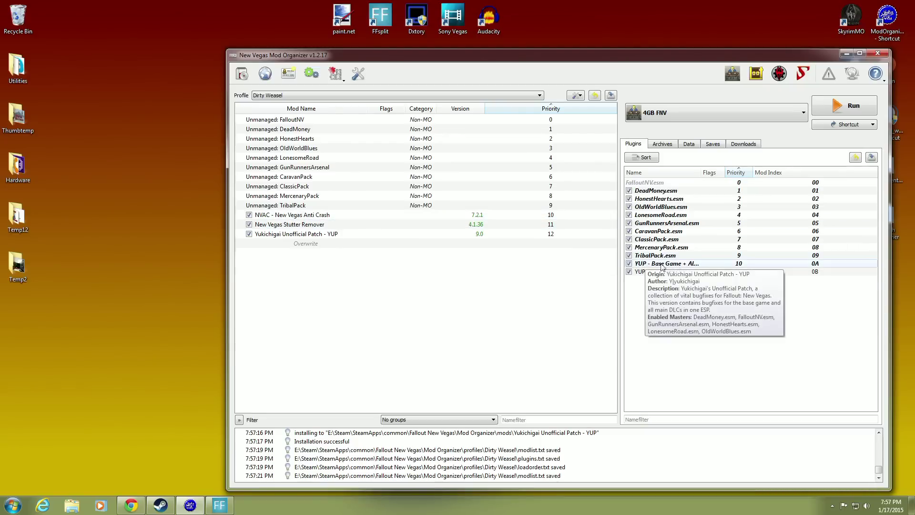
{"action": "mouse_move", "coordinate": [676, 279]}
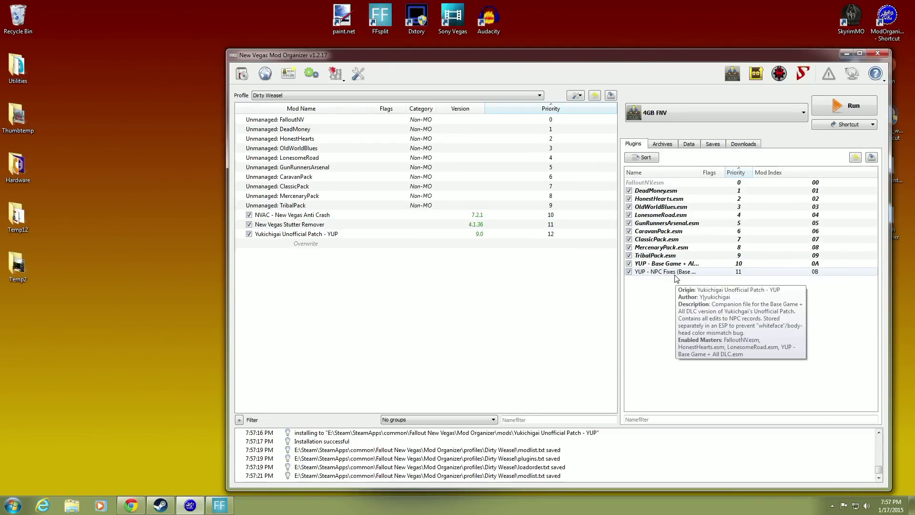
{"action": "left_click_drag", "start_coordinate": [699, 173], "coordinate": [729, 172]}
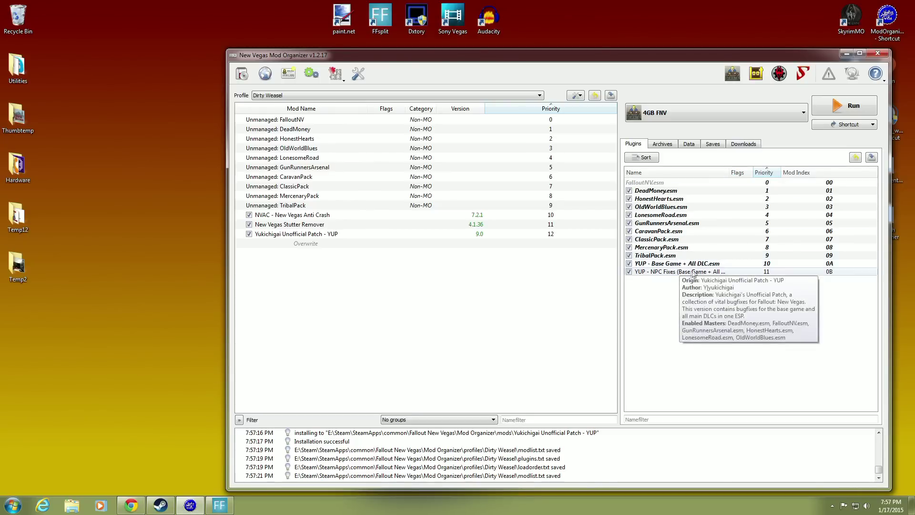
{"action": "mouse_move", "coordinate": [690, 276]}
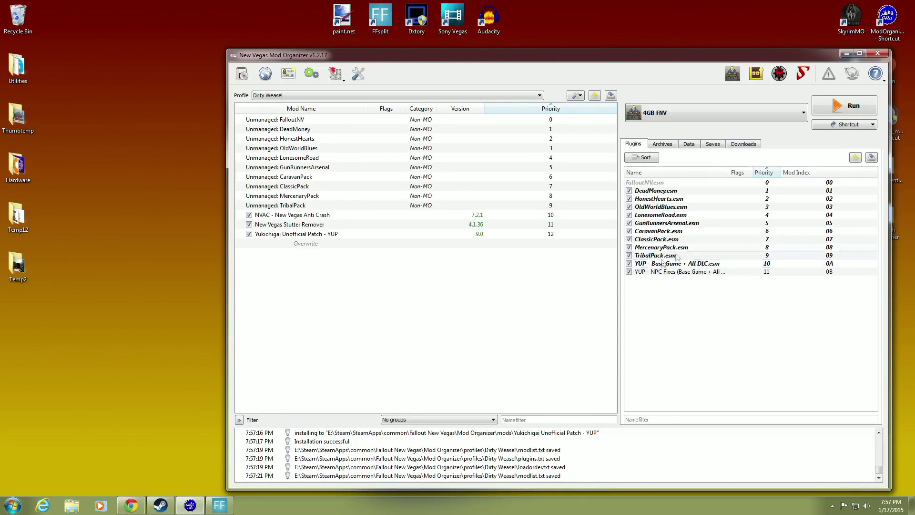
Sort the plugin load order with LOOT, close its report, and minimize the Mod Organizer window.
{"action": "left_click", "coordinate": [648, 160]}
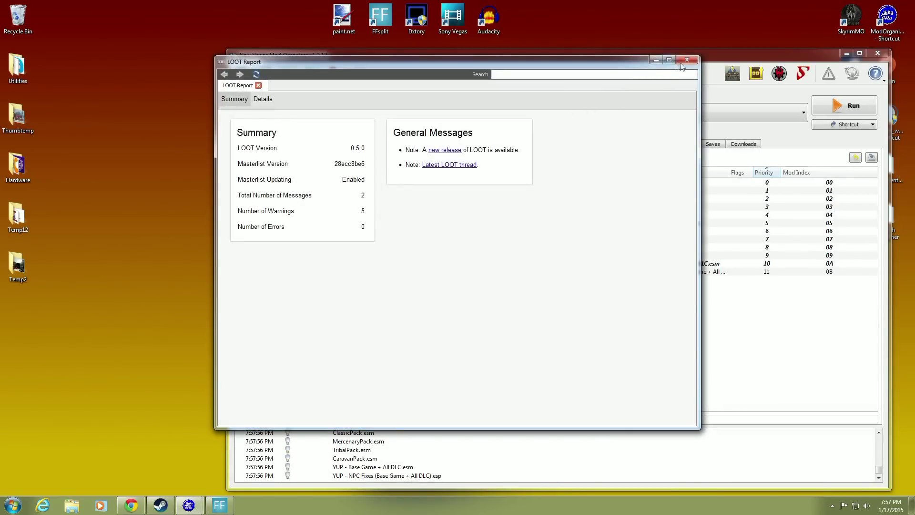
{"action": "left_click", "coordinate": [686, 60]}
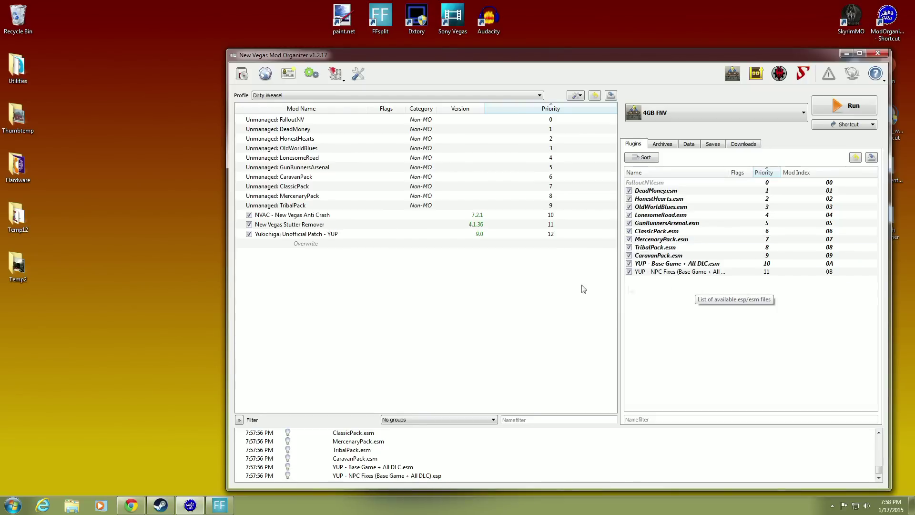
{"action": "left_click_drag", "start_coordinate": [619, 63], "coordinate": [517, 63]}
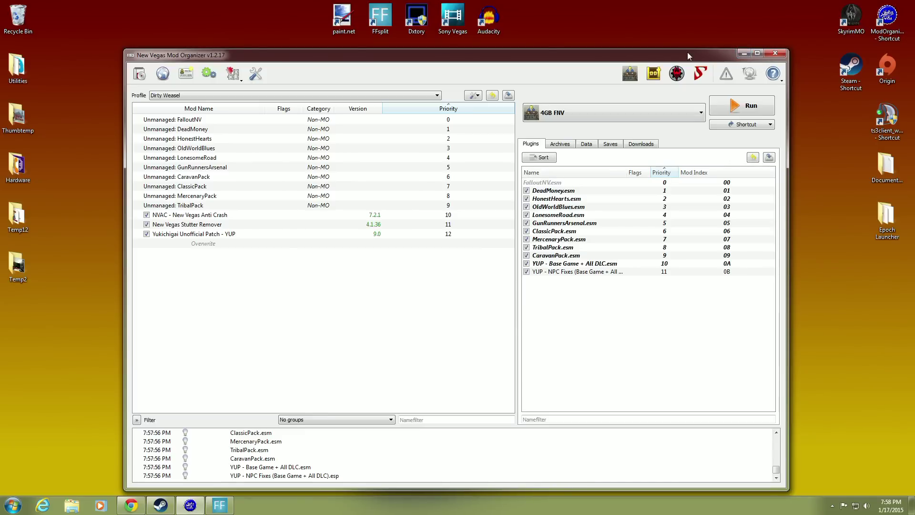
{"action": "left_click", "coordinate": [743, 55]}
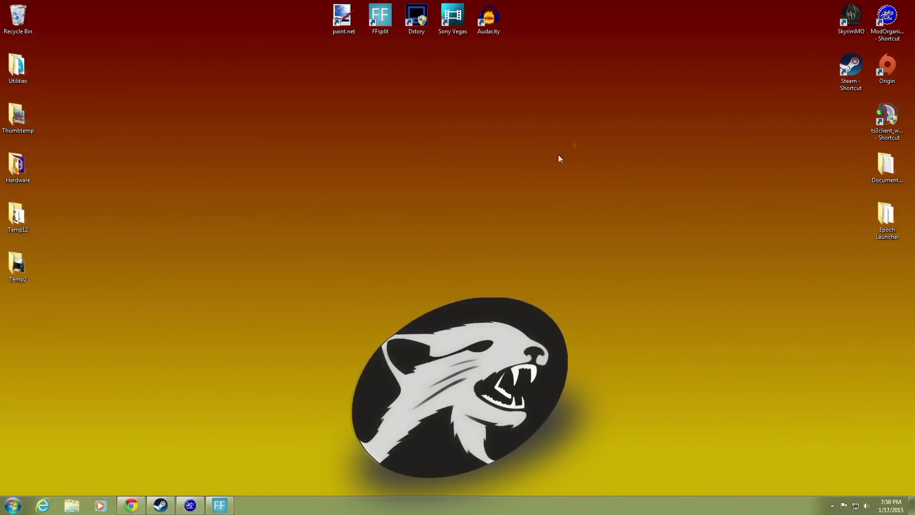